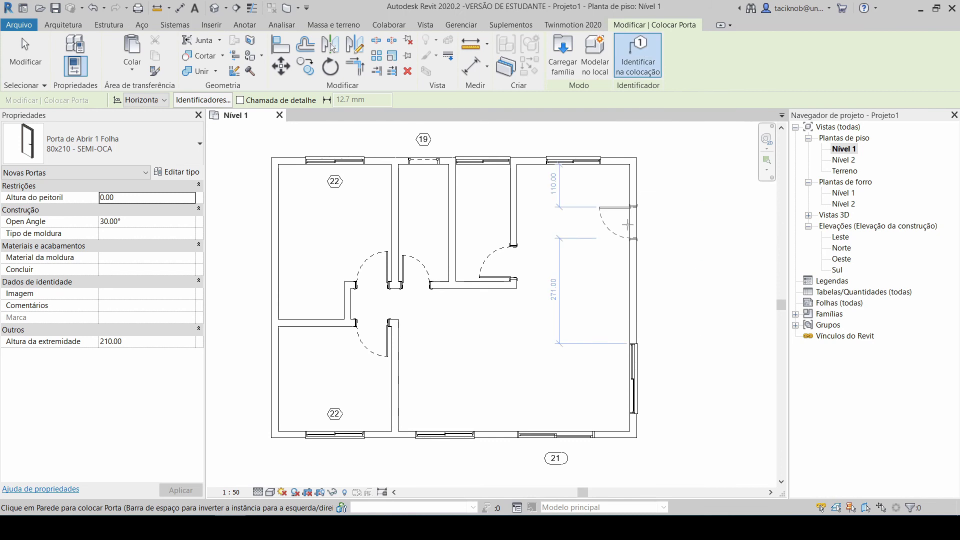
left_click(629, 224)
key("ctrl+z")
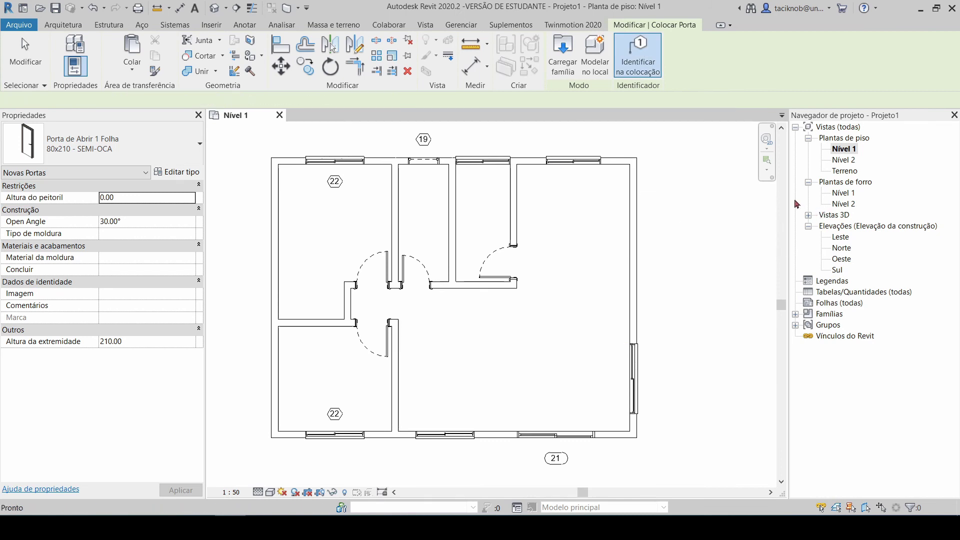
key("Escape")
- Tag the window in the north wall of the large east room by category, with the leader turned off
scroll(442, 178, "down", 1)
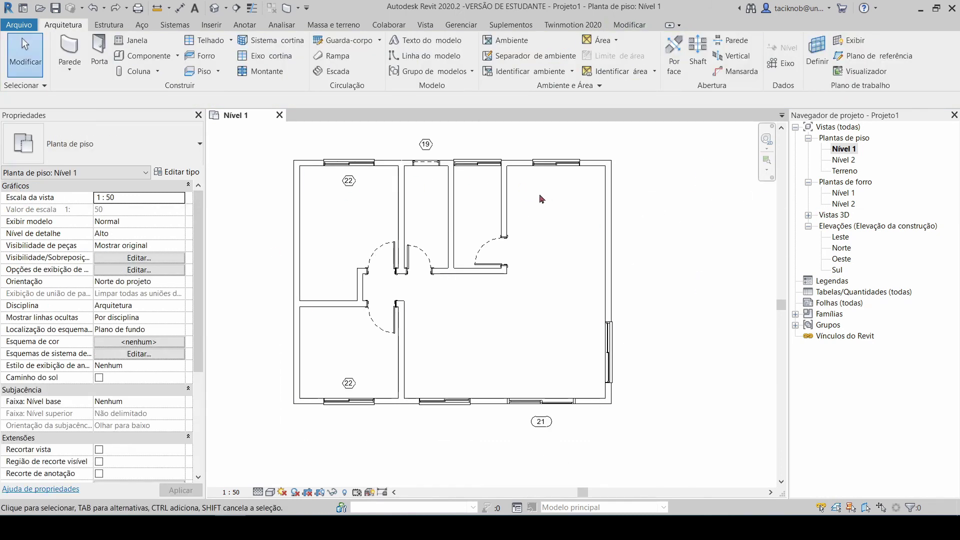
middle_click_drag(540, 198, 540, 221)
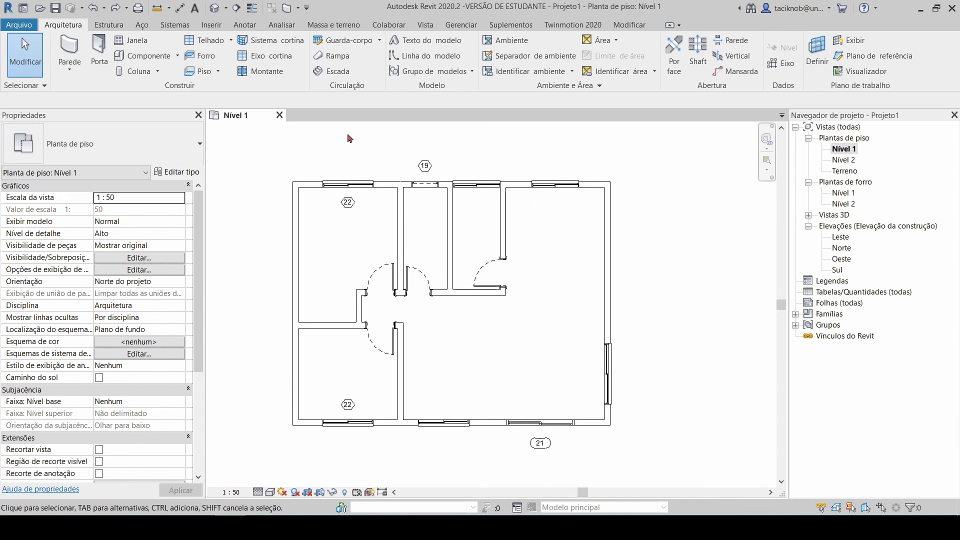
left_click(245, 26)
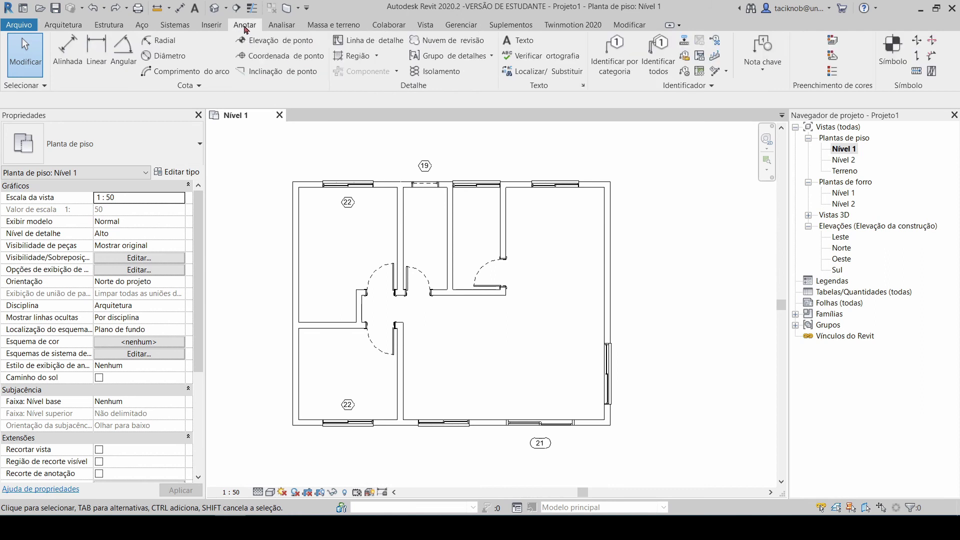
left_click(612, 57)
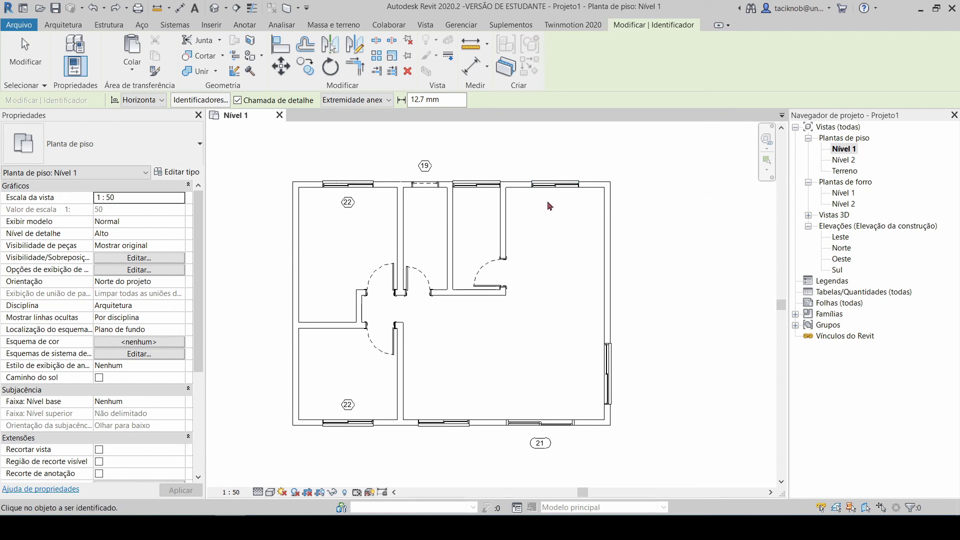
left_click(238, 100)
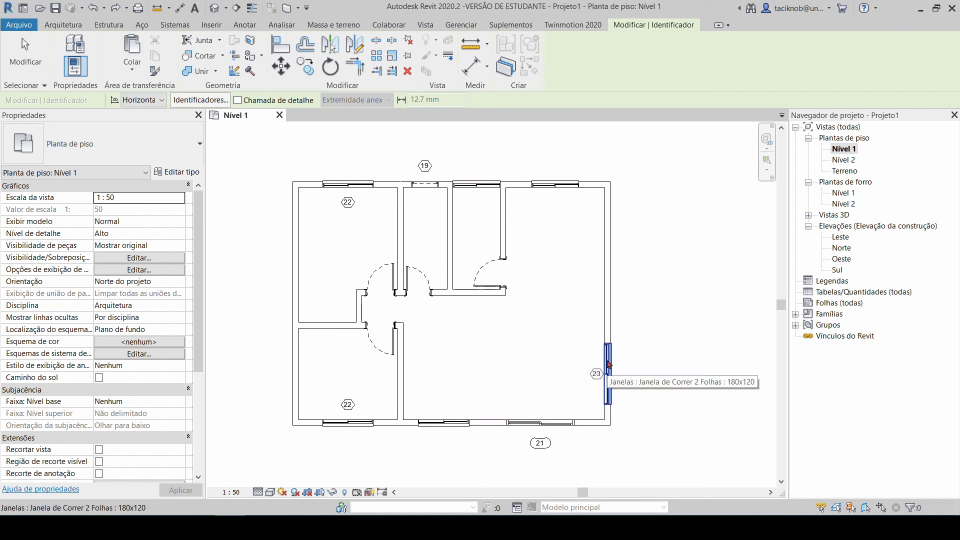
left_click(565, 181)
scroll(624, 179, "down", 1)
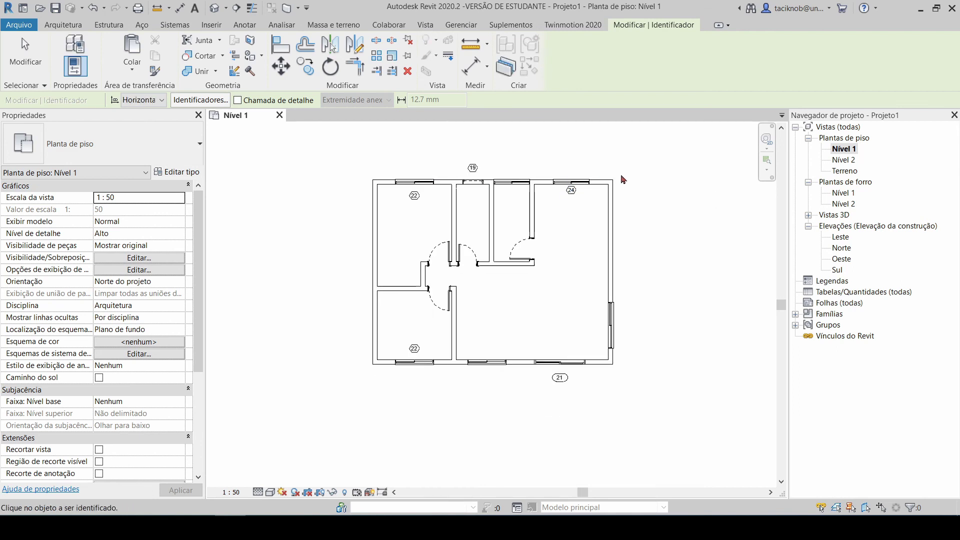
key("Escape")
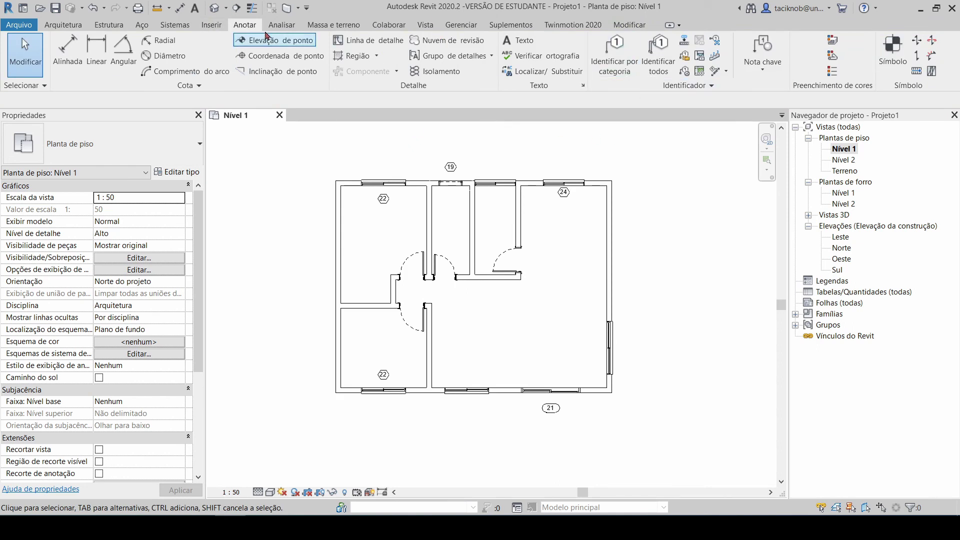
- Tag all untagged doors and windows in the current view using M_Identificador da porta and M_Identificador da janela
left_click(669, 60)
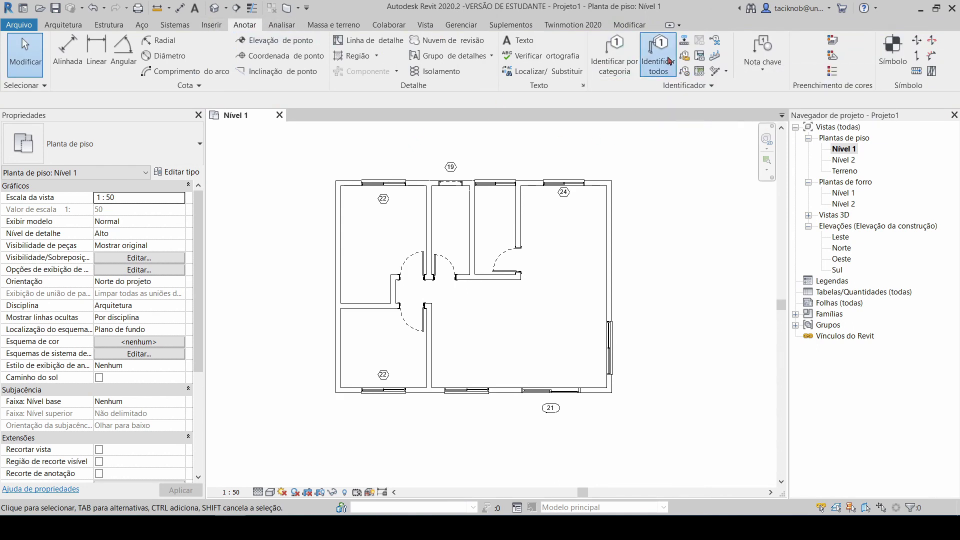
left_click_drag(667, 67, 667, 87)
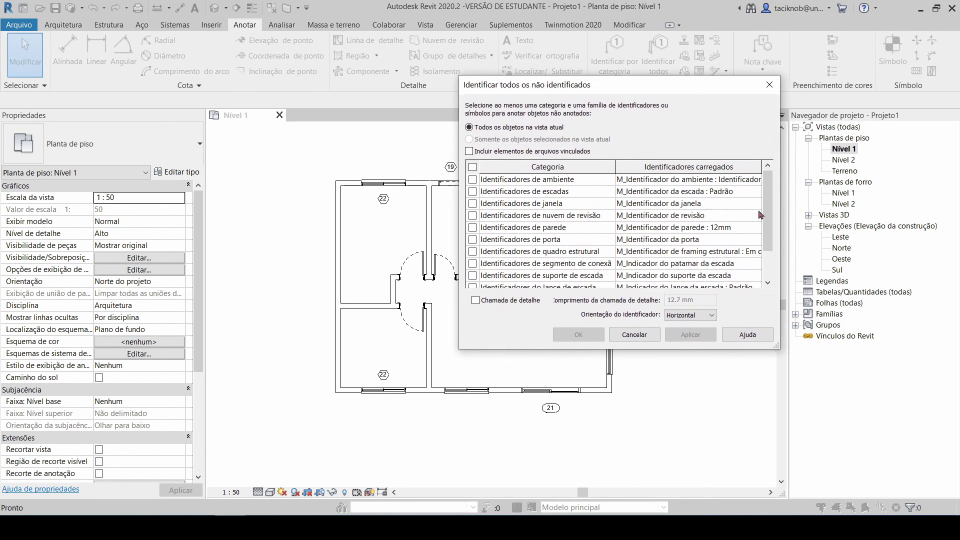
left_click_drag(759, 215, 765, 187)
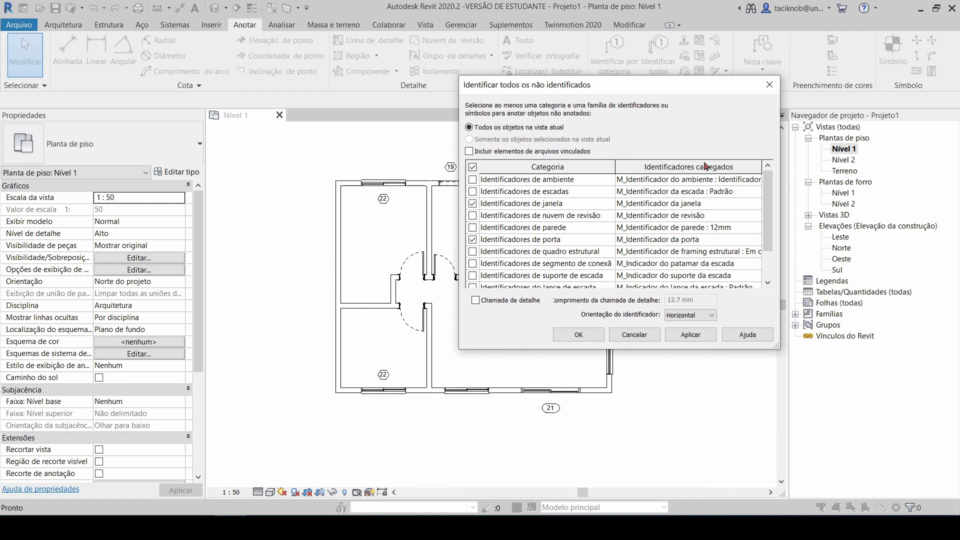
left_click(757, 240)
left_click(756, 239)
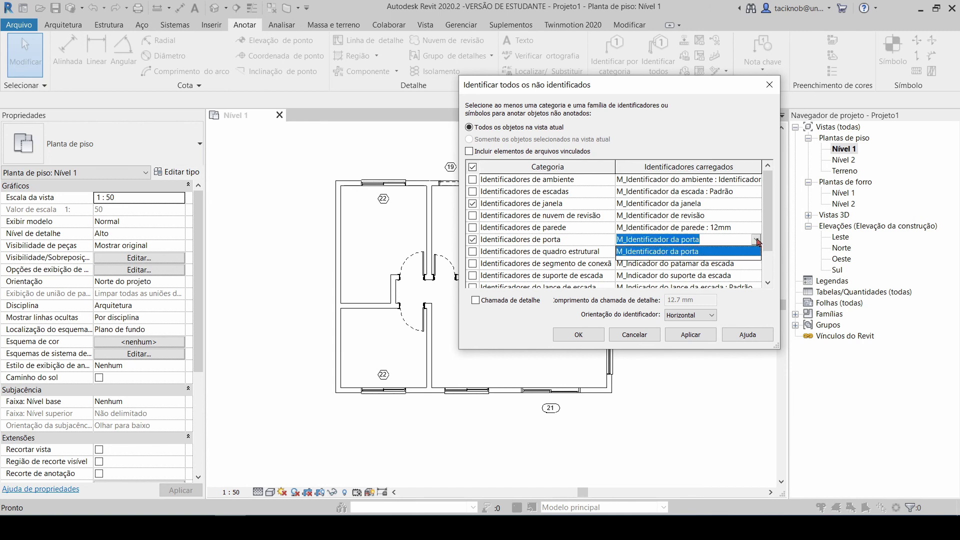
left_click(756, 240)
left_click(756, 203)
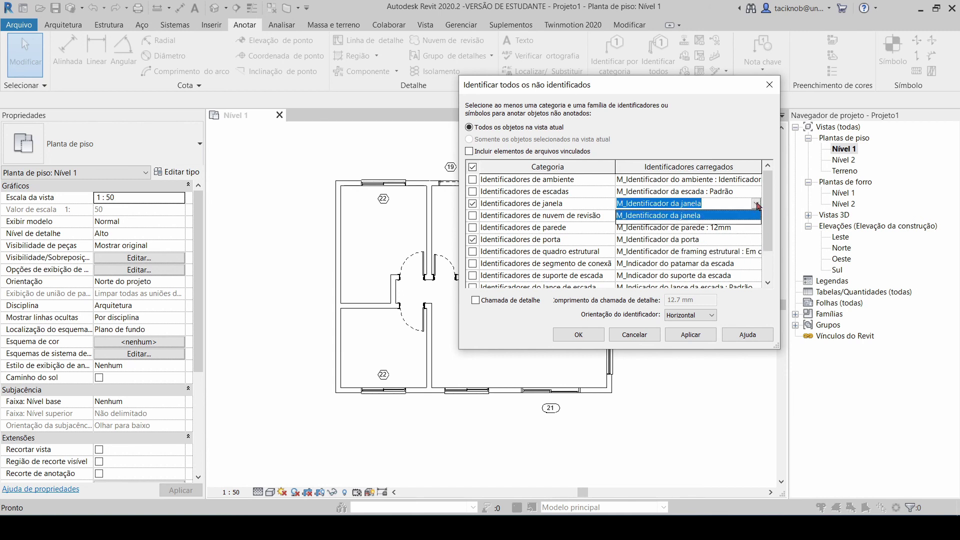
left_click(757, 204)
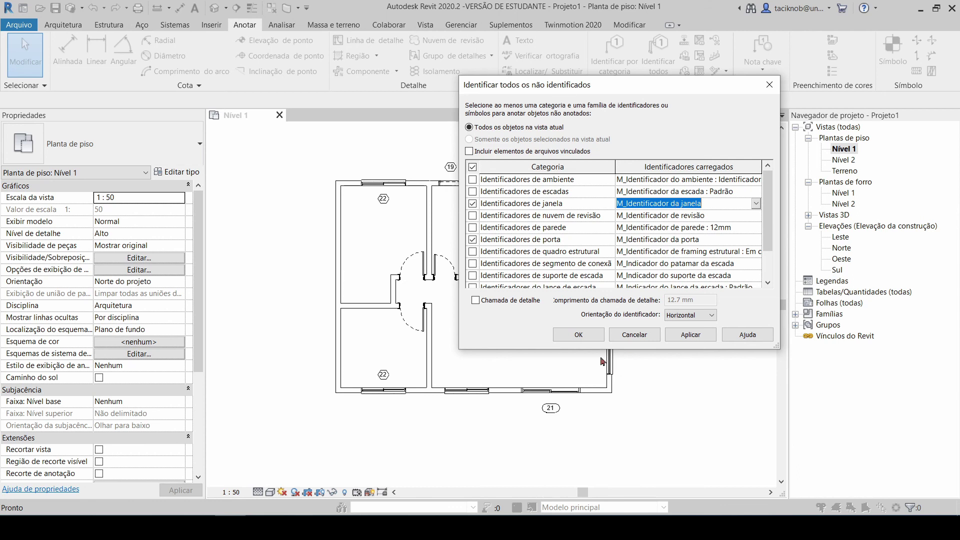
left_click(594, 338)
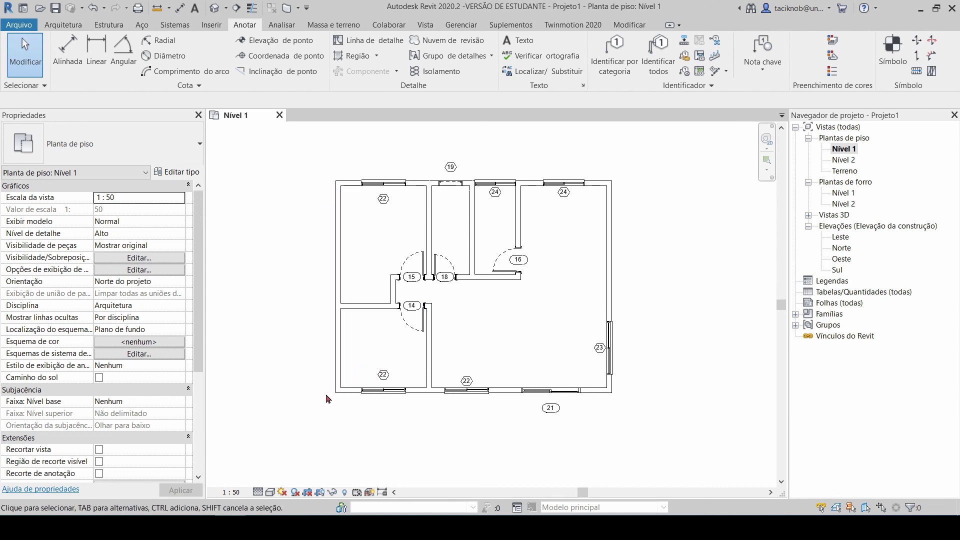
- Try the view scale at 1:100 and return it to 1:50
left_click(231, 491)
left_click(262, 443)
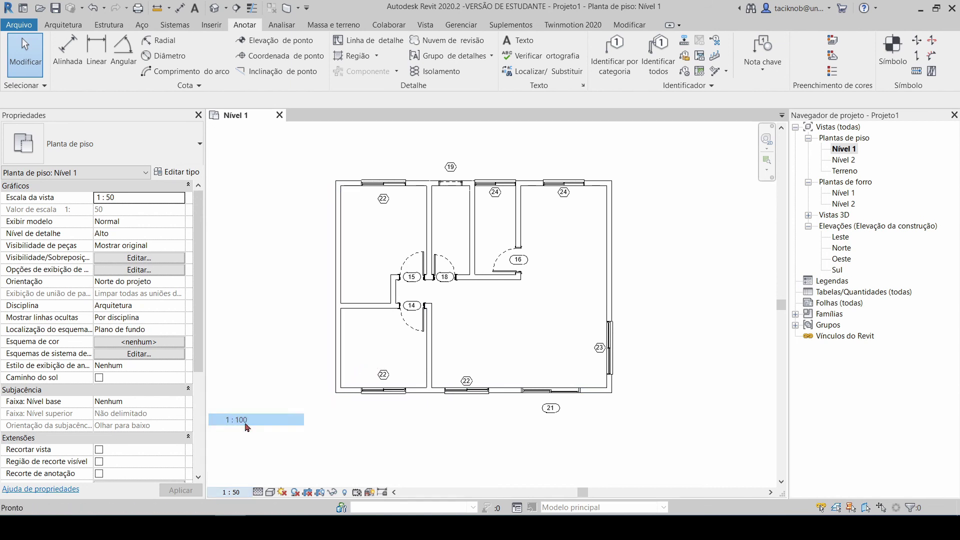
left_click(244, 493)
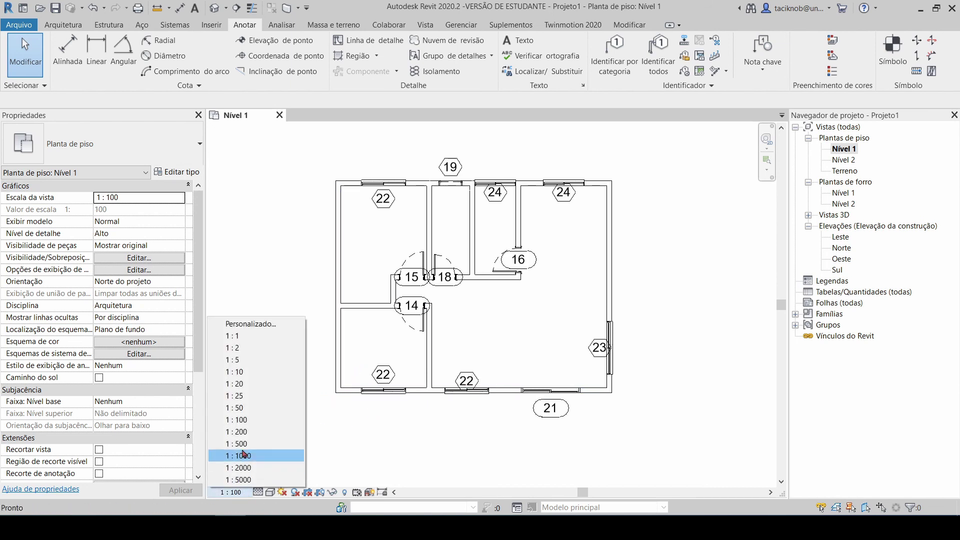
left_click(242, 408)
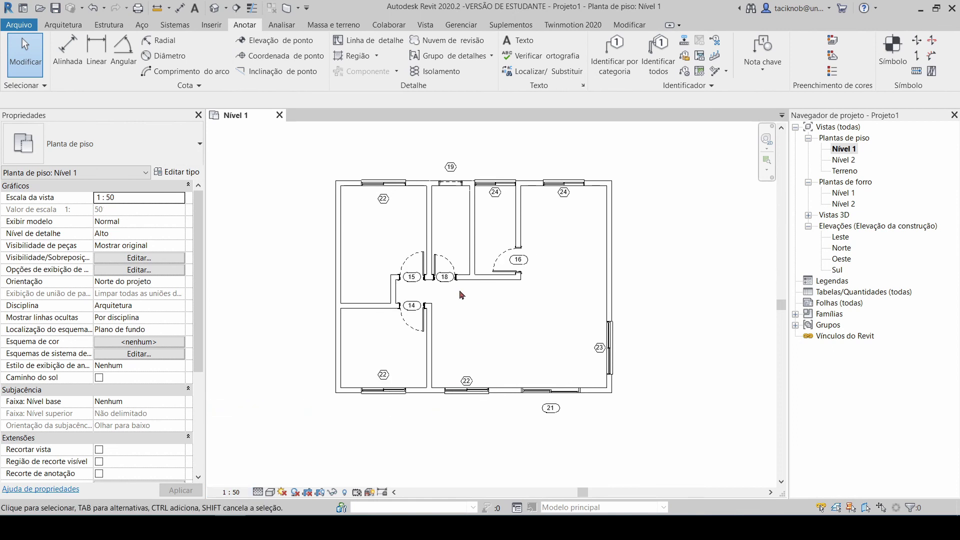
- Move door tag 21 to the inner side of the south wall, beside its sliding door
scroll(480, 315, "up", 3)
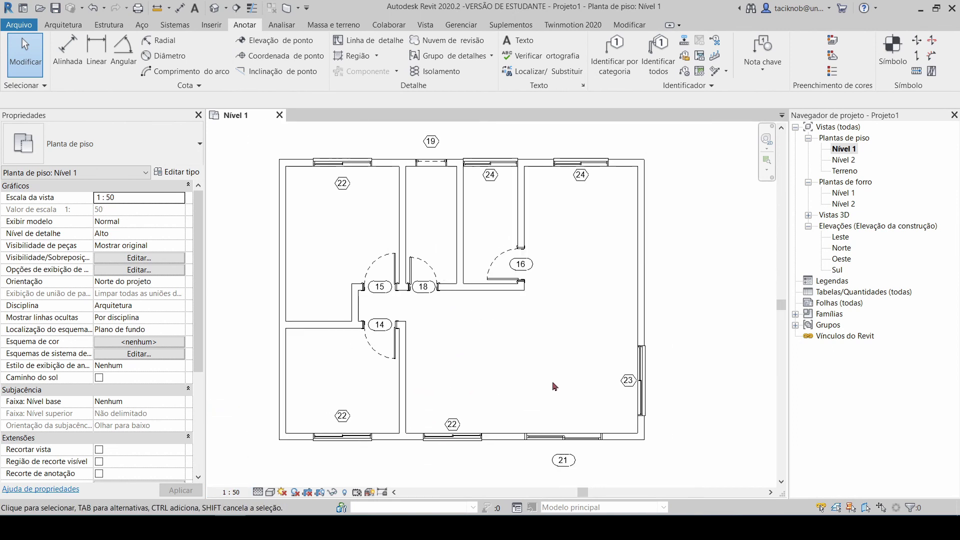
left_click(564, 473)
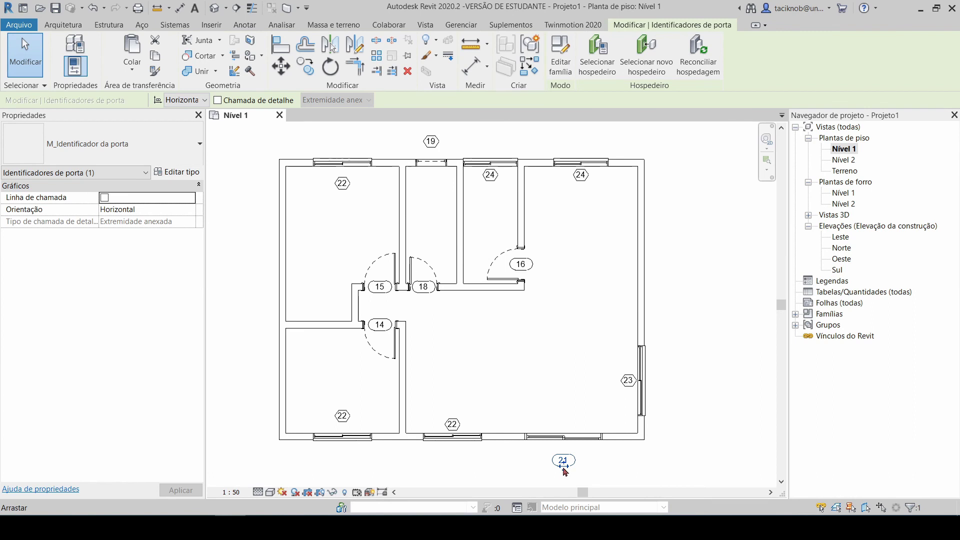
scroll(565, 471, "up", 5)
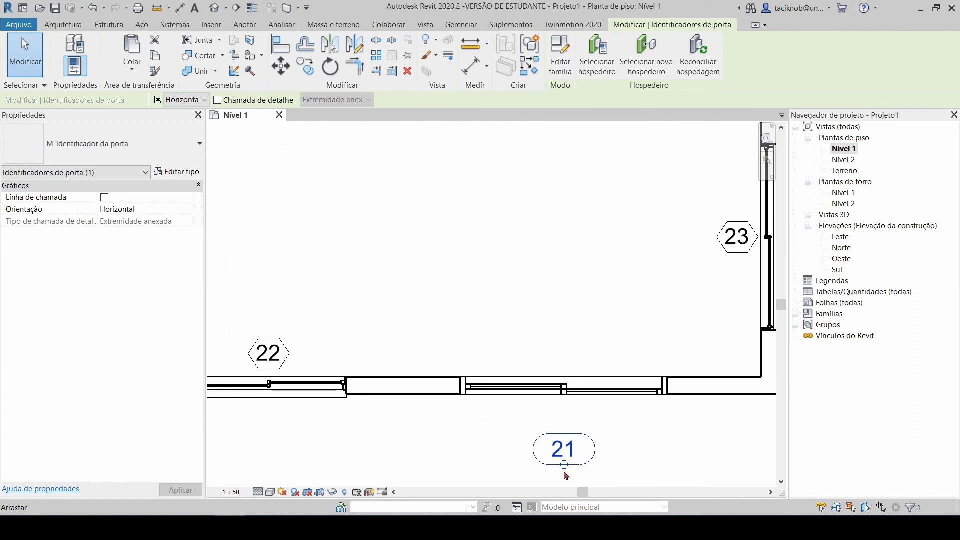
left_click_drag(565, 469, 565, 367)
- Move door tag 16 off the wall into the door's swing area, keeping its orientation horizontal
scroll(565, 367, "down", 6)
middle_click_drag(369, 245, 412, 291)
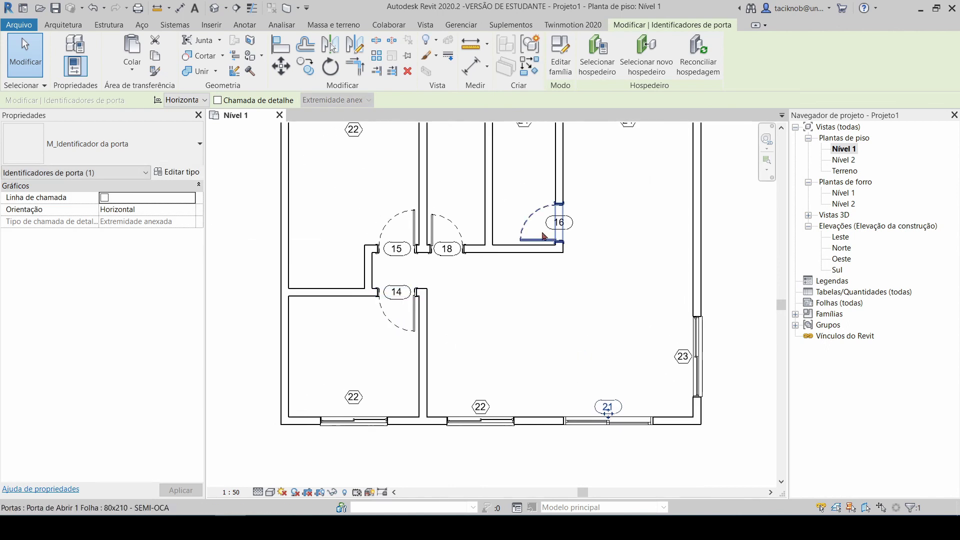
scroll(571, 218, "up", 1)
left_click(573, 225)
key("space")
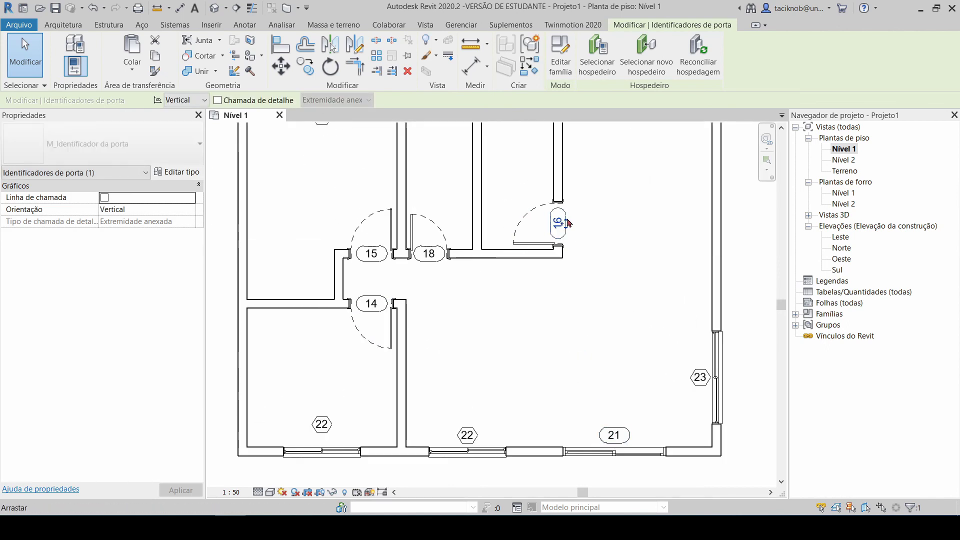
key("space")
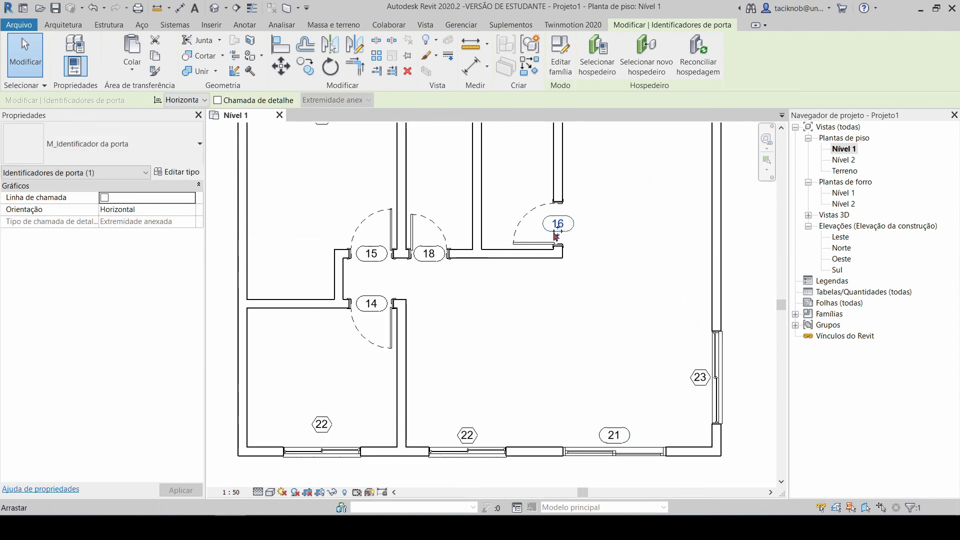
left_click_drag(555, 236, 533, 243)
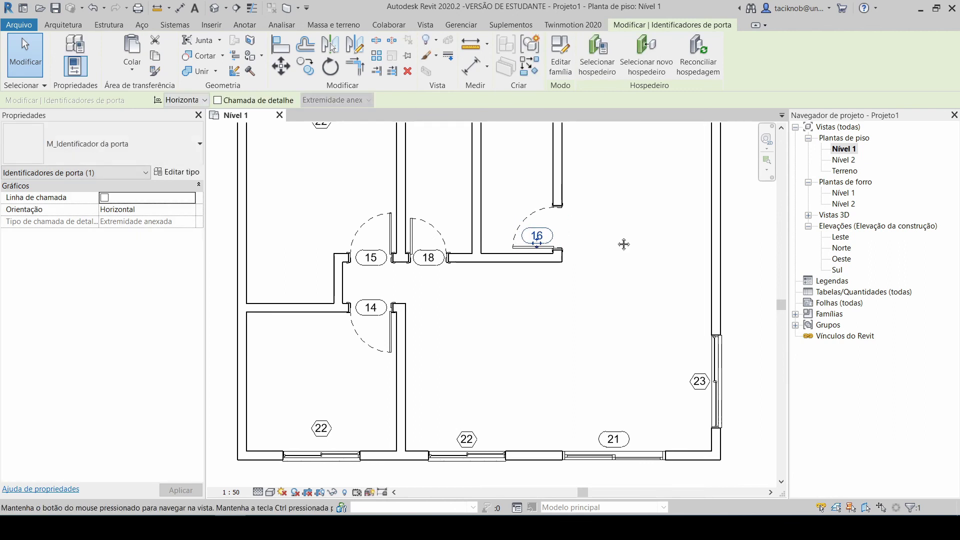
- Move the four north wall window tags (22, 19, 24, 24) just outside the wall, aligned in one row
middle_click_drag(624, 244, 611, 287)
middle_click_drag(583, 222, 591, 242)
middle_click_drag(524, 177, 544, 234)
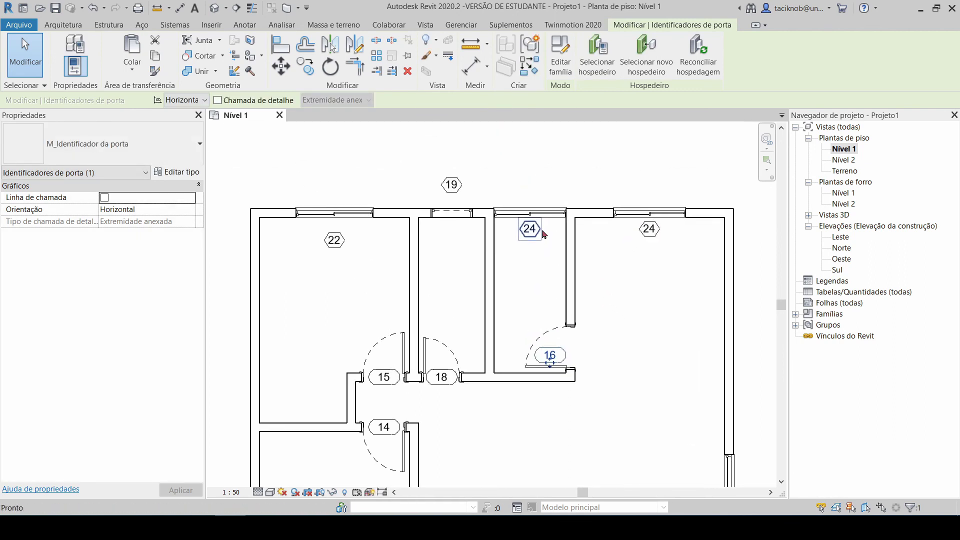
left_click_drag(451, 184, 454, 206)
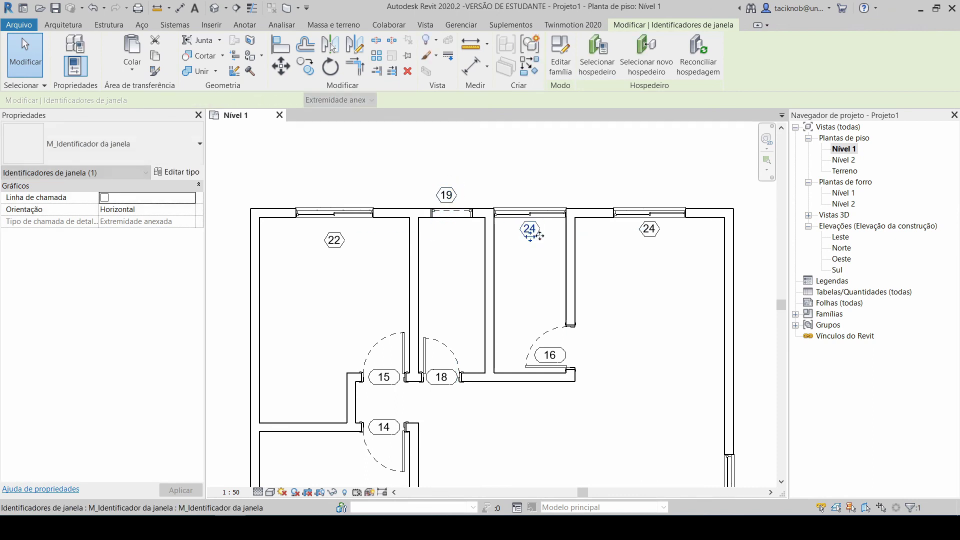
left_click_drag(530, 229, 531, 201)
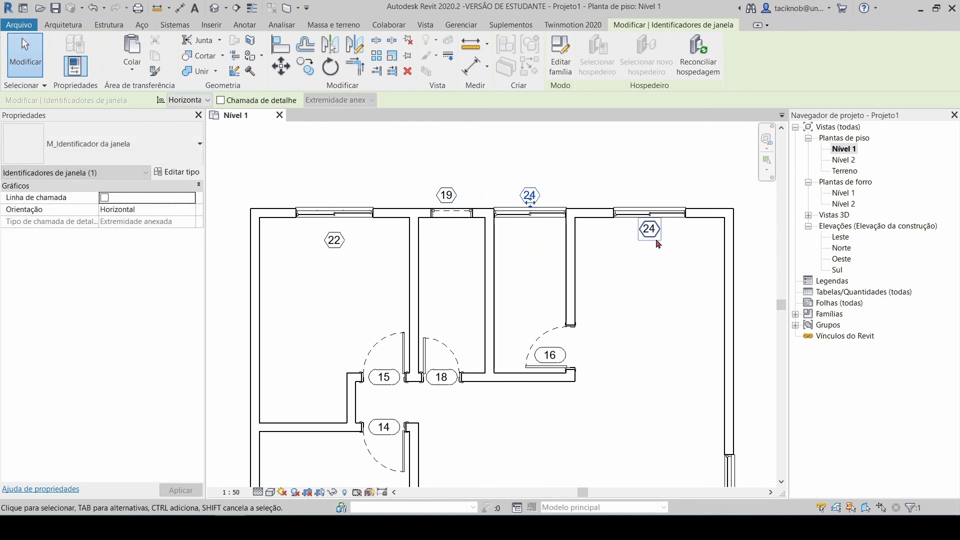
left_click_drag(649, 229, 649, 202)
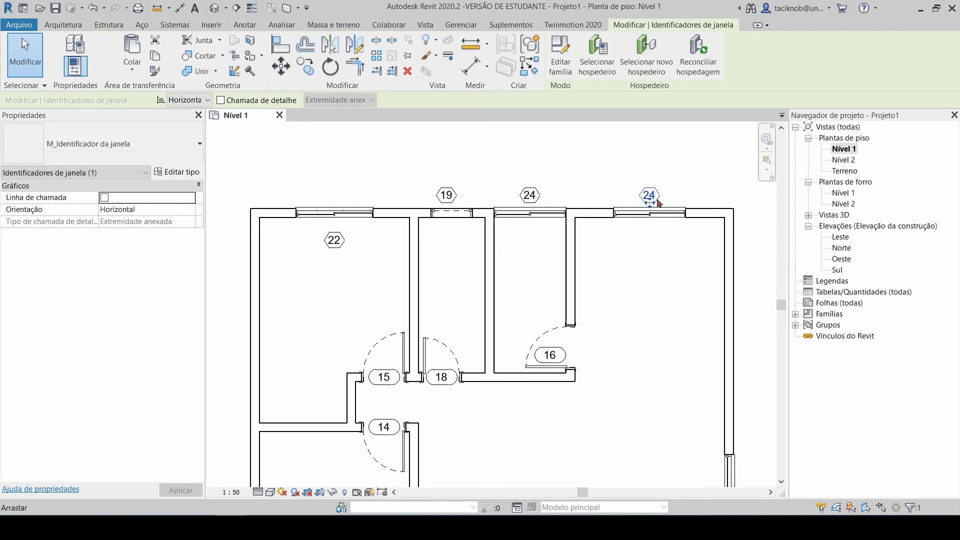
left_click(332, 255)
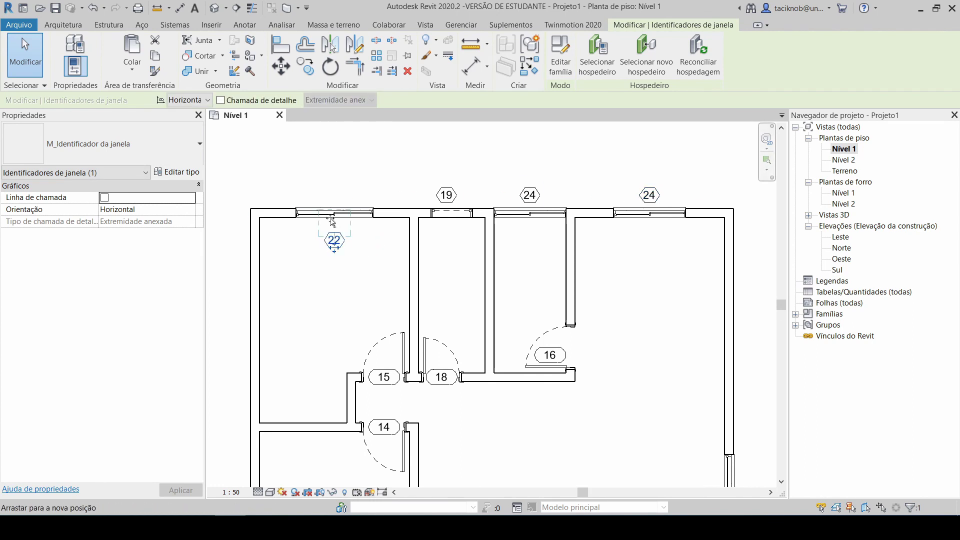
left_click_drag(332, 257, 333, 211)
left_click(370, 272)
- Move the two window tags 22 and door tag 21 along the south wall to just outside it
scroll(370, 273, "down", 3)
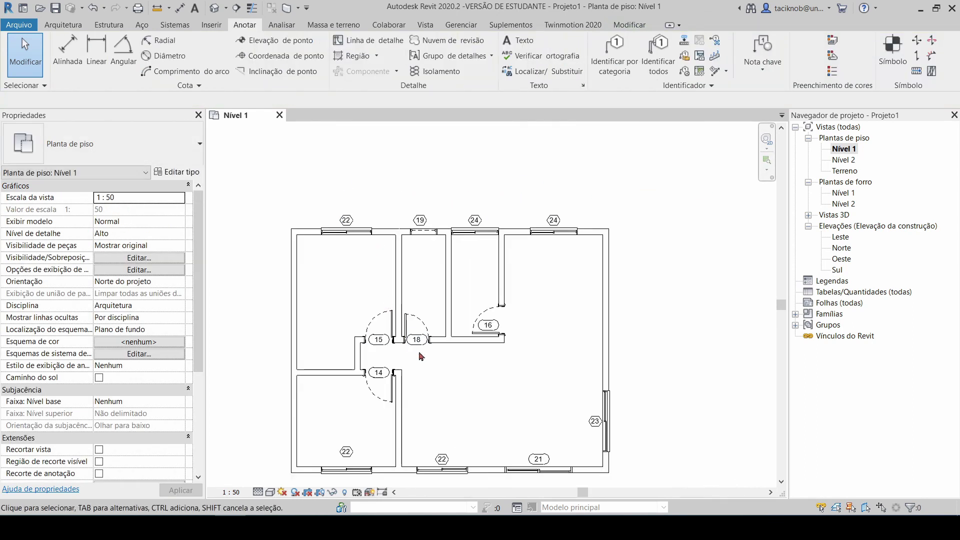
middle_click_drag(420, 358, 430, 264)
scroll(329, 384, "up", 2)
left_click_drag(373, 361, 371, 403)
left_click(492, 360)
left_click_drag(498, 378, 493, 411)
left_click(621, 361)
left_click_drag(622, 375, 623, 408)
- Set the east window's tag 23 to vertical orientation and move it outside the east wall
left_click(695, 312)
left_click_drag(704, 317, 741, 315)
left_click(595, 332)
scroll(595, 332, "down", 2)
middle_click_drag(605, 301, 578, 339)
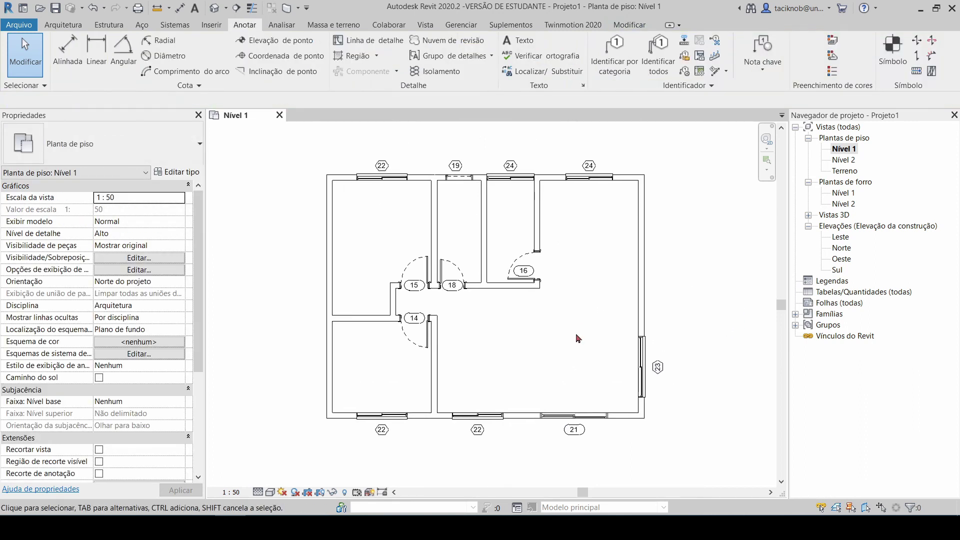
- Examine the instance properties of the northwest room's north window and of door 15
scroll(487, 246, "up", 2)
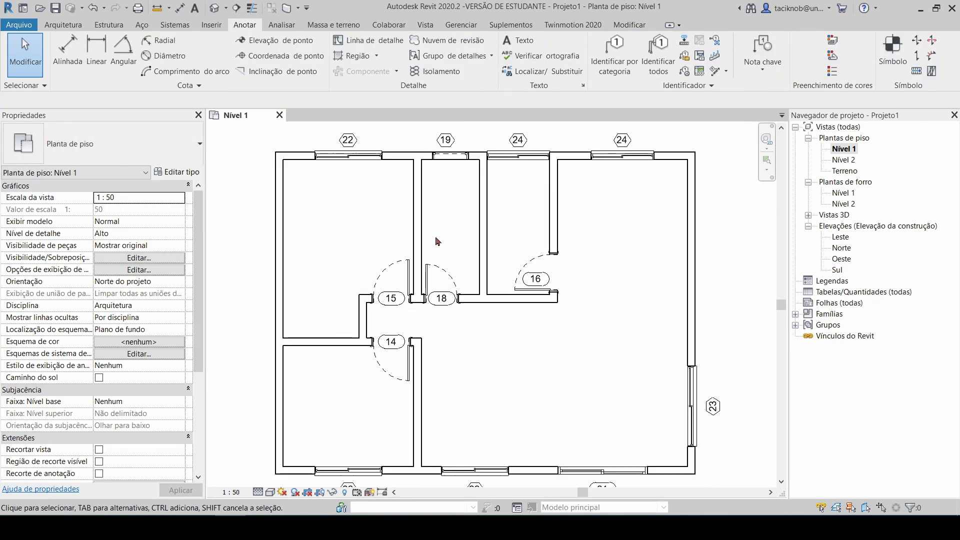
scroll(373, 152, "down", 1)
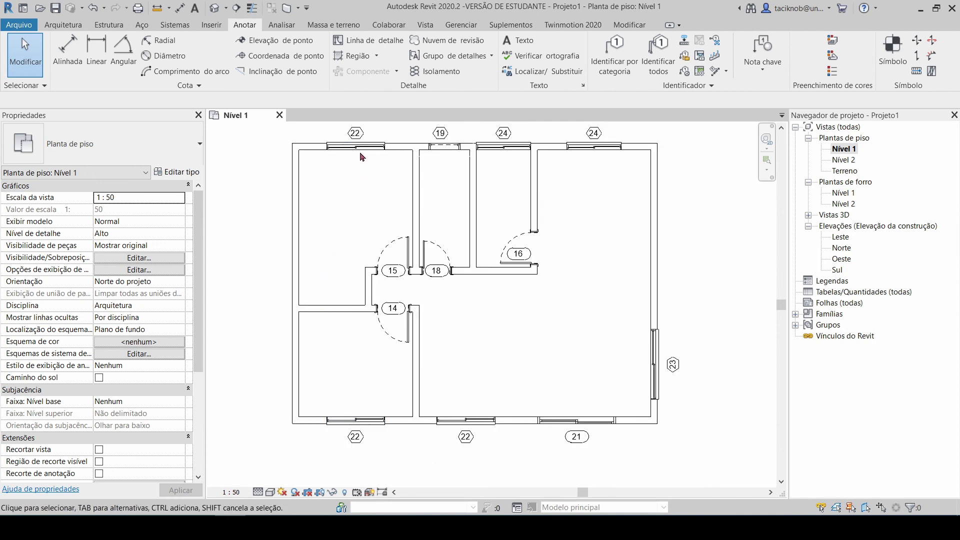
left_click(363, 150)
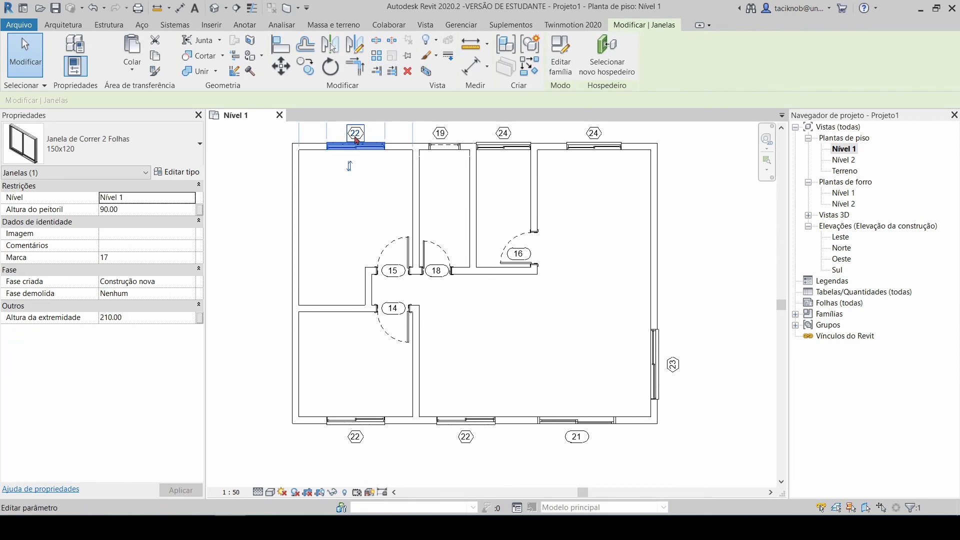
left_click(375, 222)
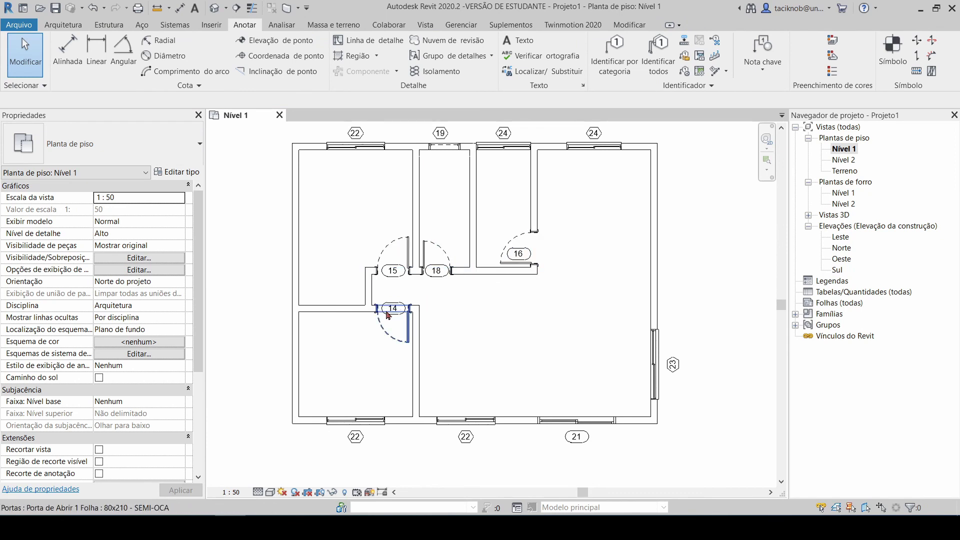
scroll(385, 310, "up", 1)
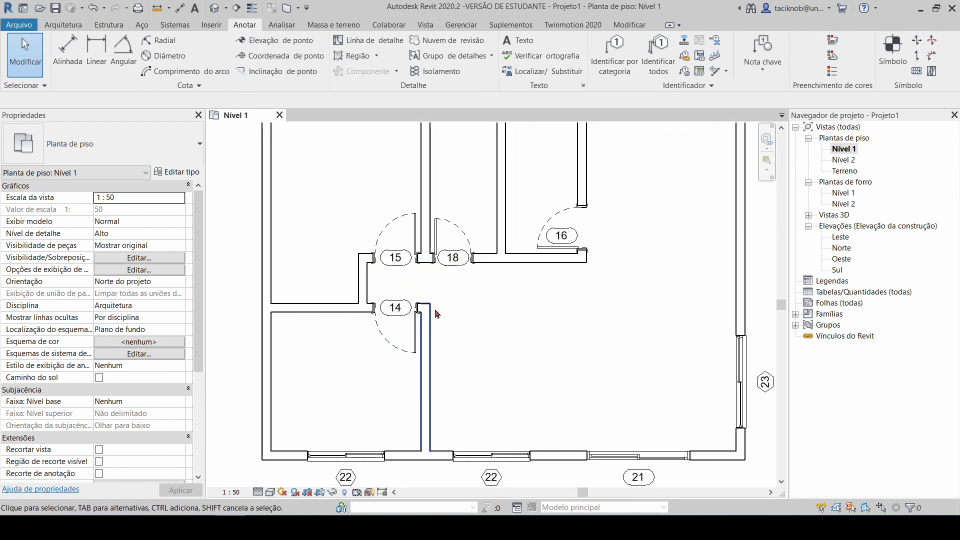
scroll(585, 258, "down", 1)
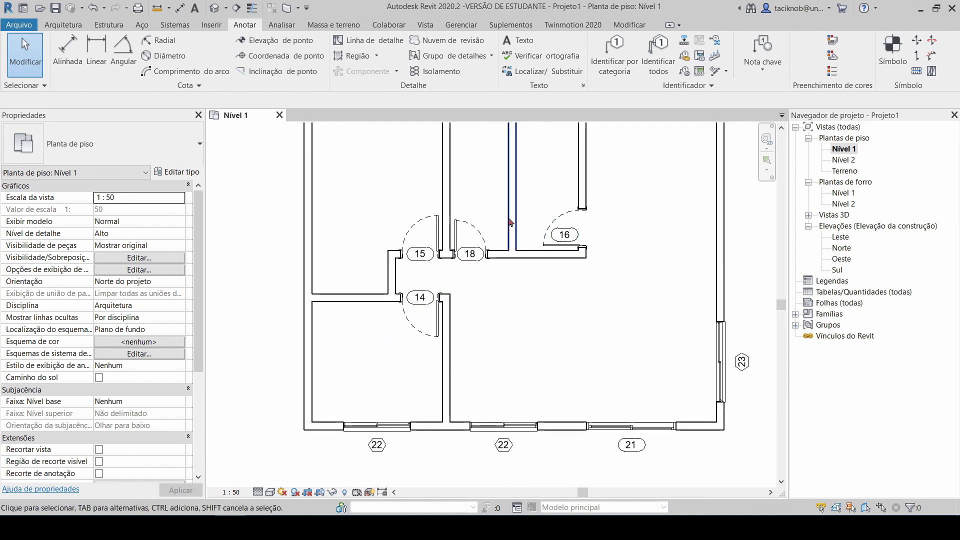
middle_click_drag(456, 221, 468, 251)
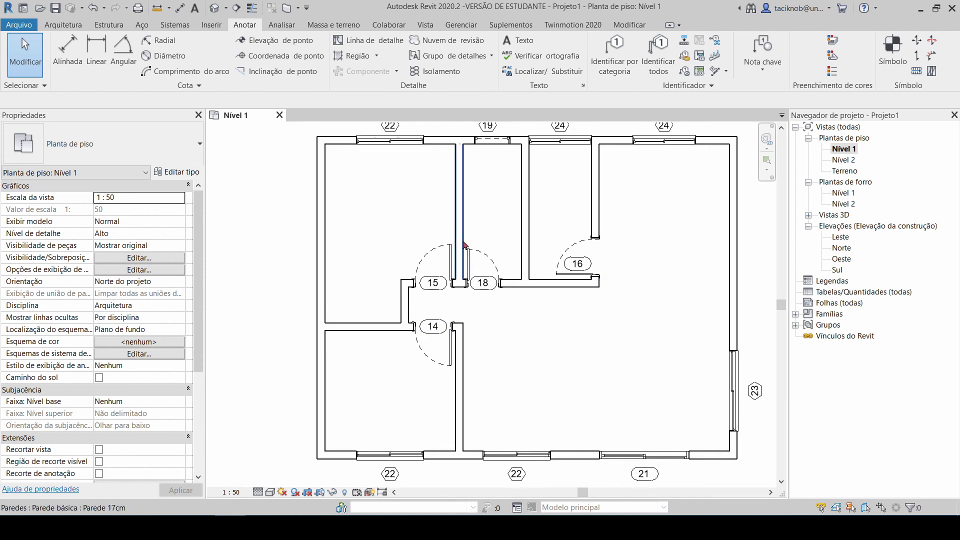
left_click(428, 259)
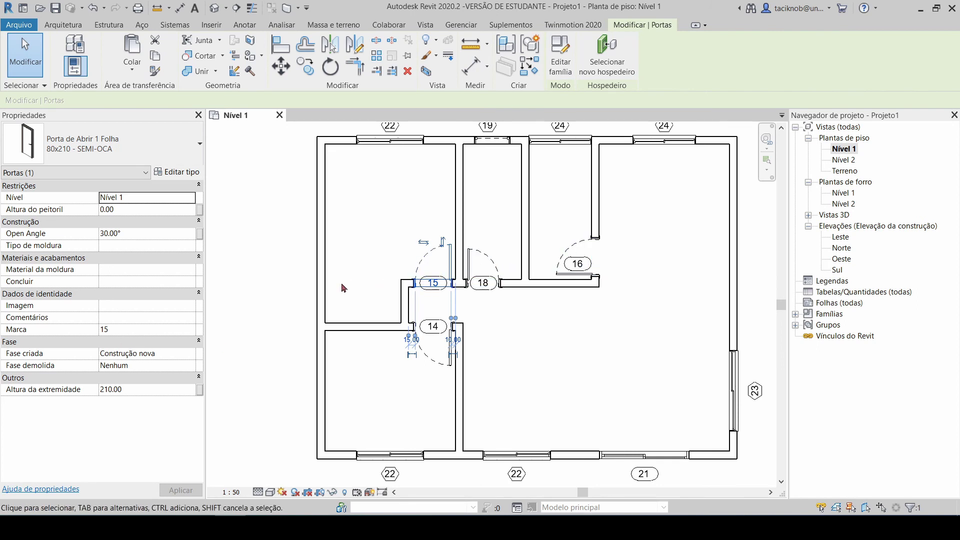
left_click(520, 330)
- Check the Marca de tipo parameter in the type properties of the northwest room's north window
middle_click_drag(403, 185, 403, 203)
left_click(417, 159)
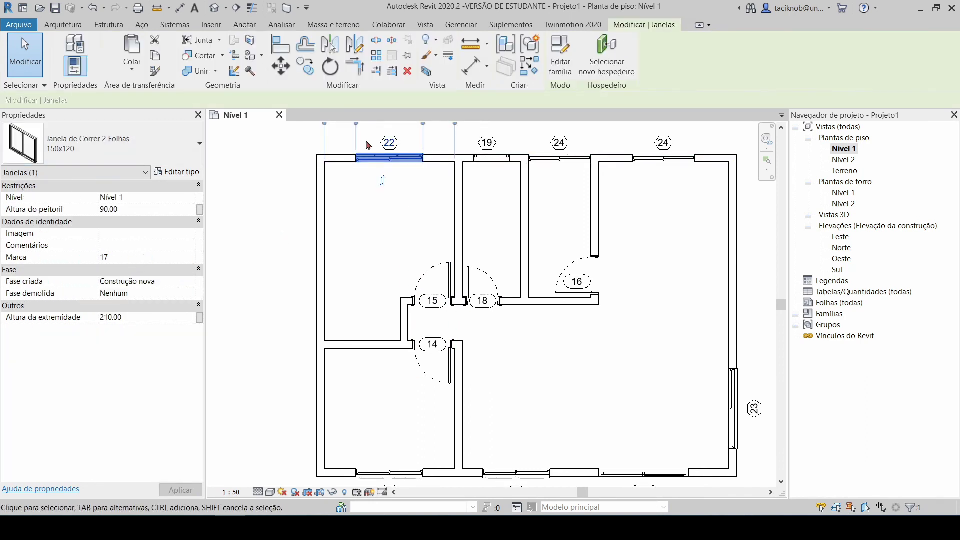
middle_click_drag(383, 155, 384, 177)
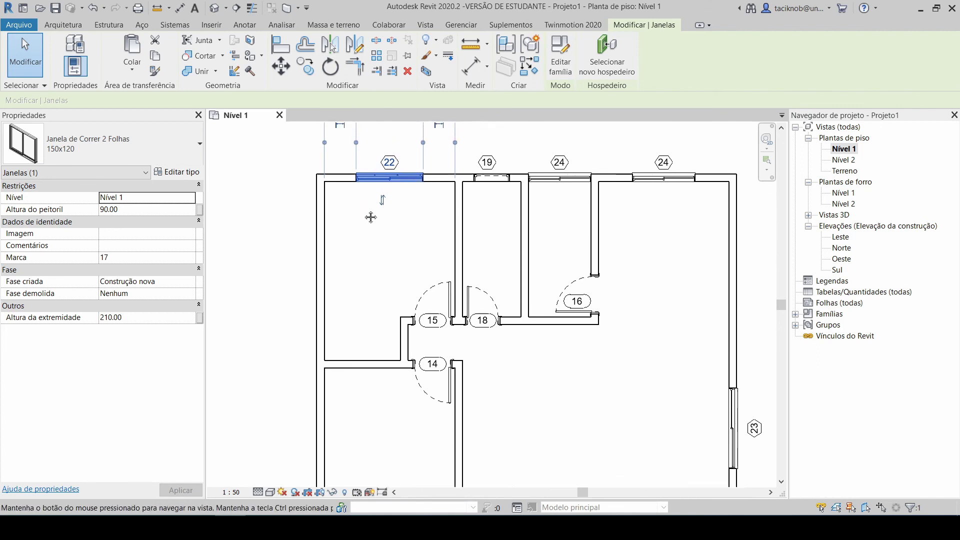
left_click(170, 173)
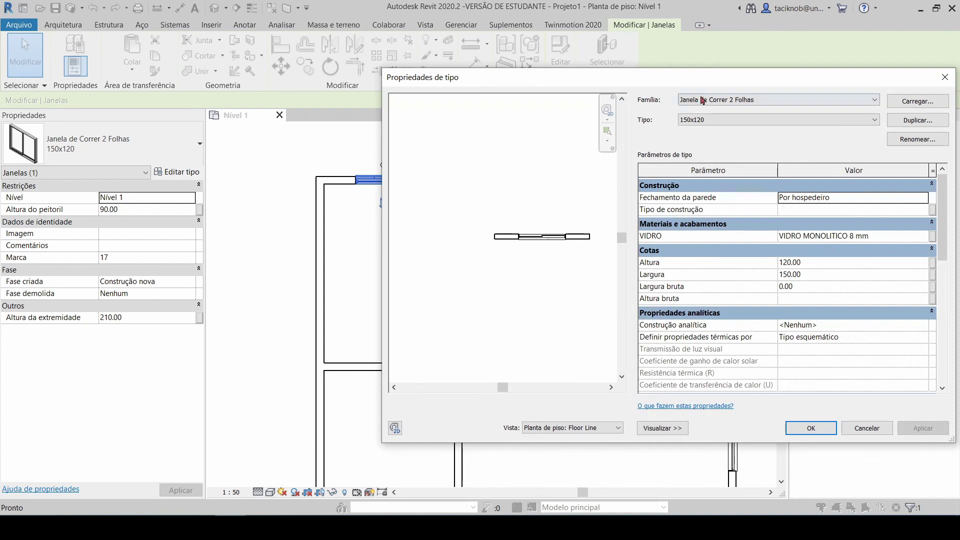
left_click_drag(692, 77, 572, 63)
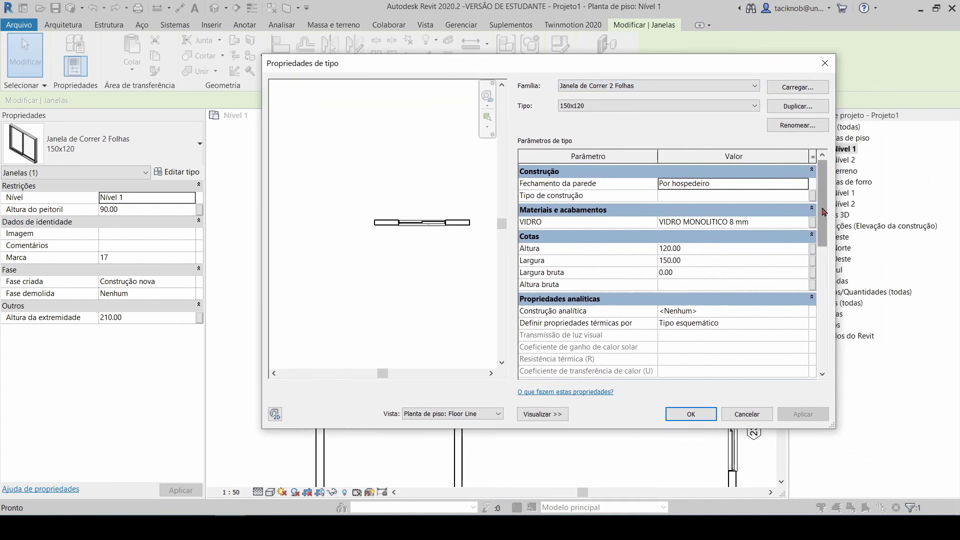
left_click_drag(823, 204, 814, 321)
mouse_move(547, 256)
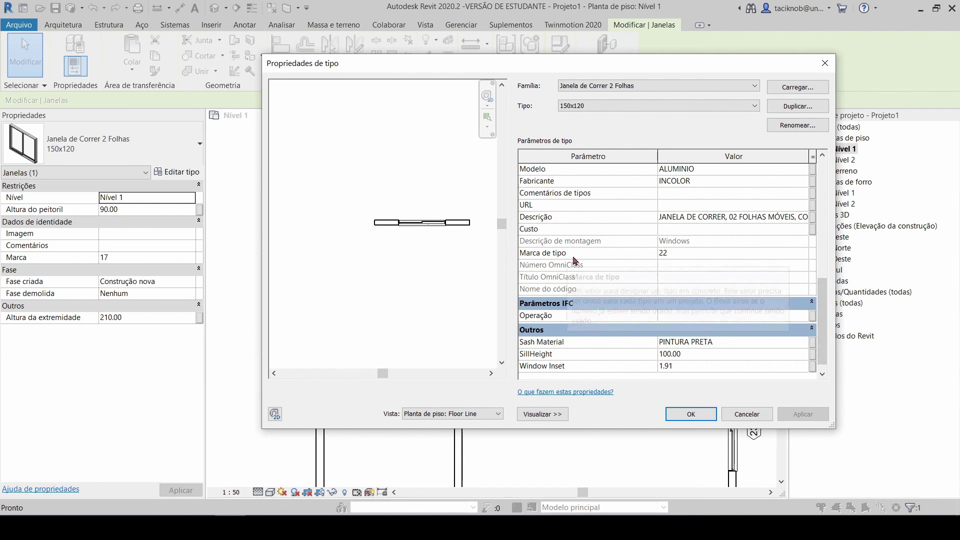
left_click(673, 254)
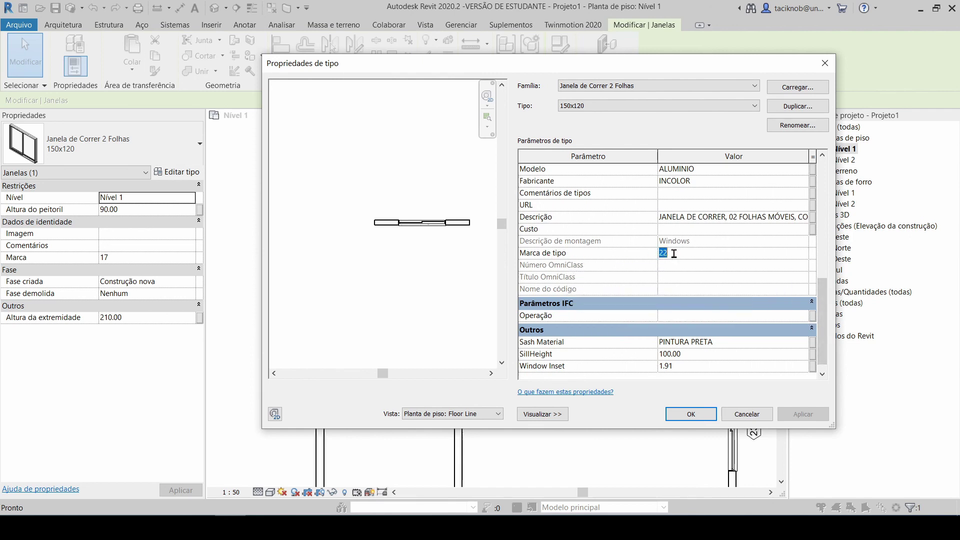
left_click_drag(698, 253, 655, 254)
left_click_drag(377, 67, 369, 46)
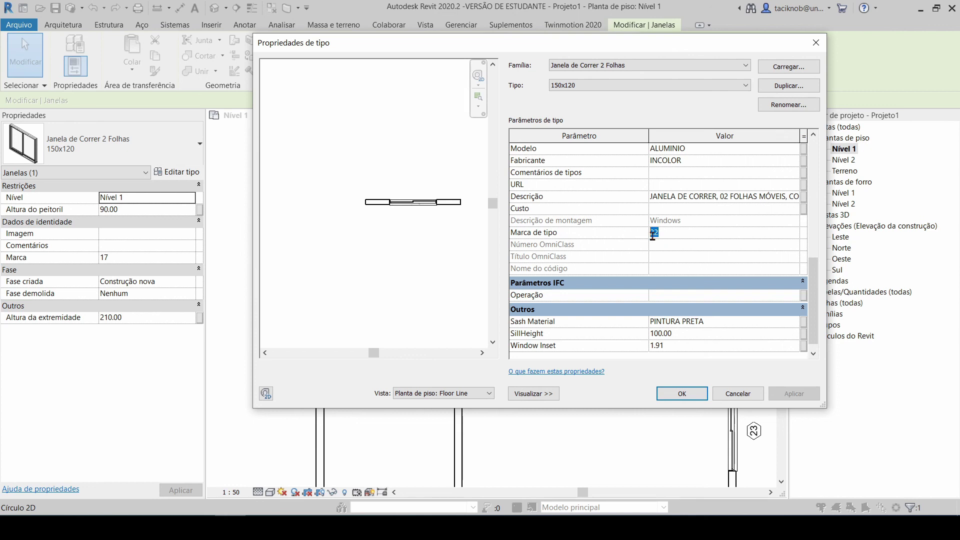
left_click(701, 394)
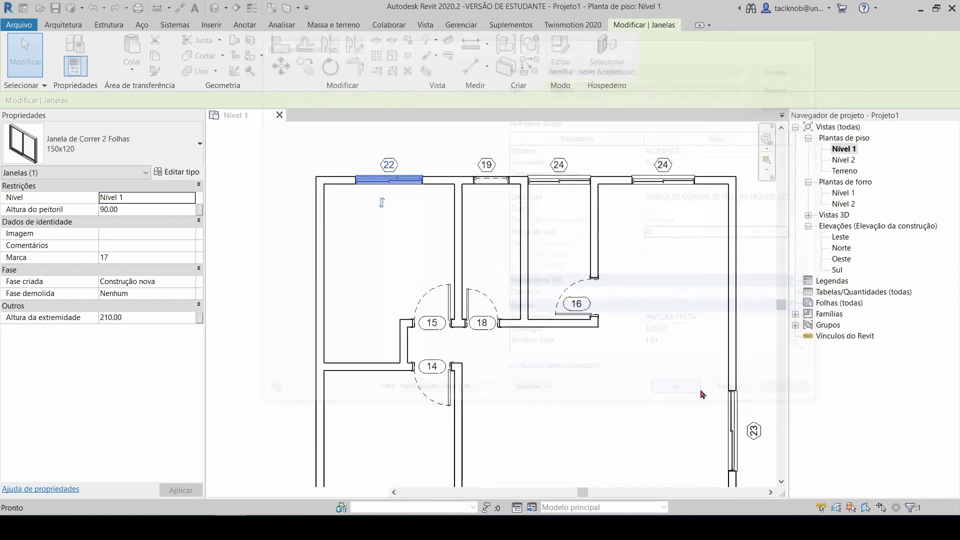
- Open the M_Identificador da janela family for editing from window tag 22 on the north wall
scroll(520, 287, "down", 3)
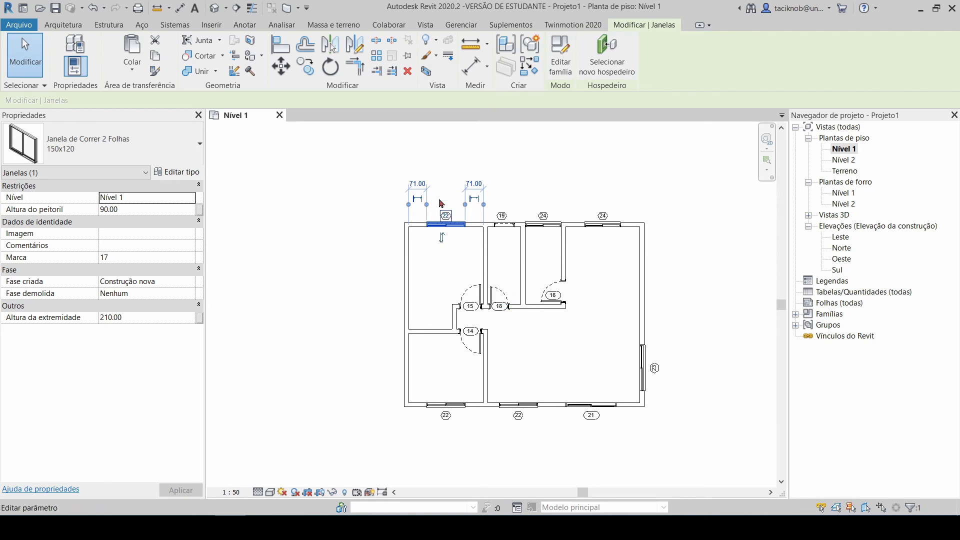
scroll(442, 205, "up", 3)
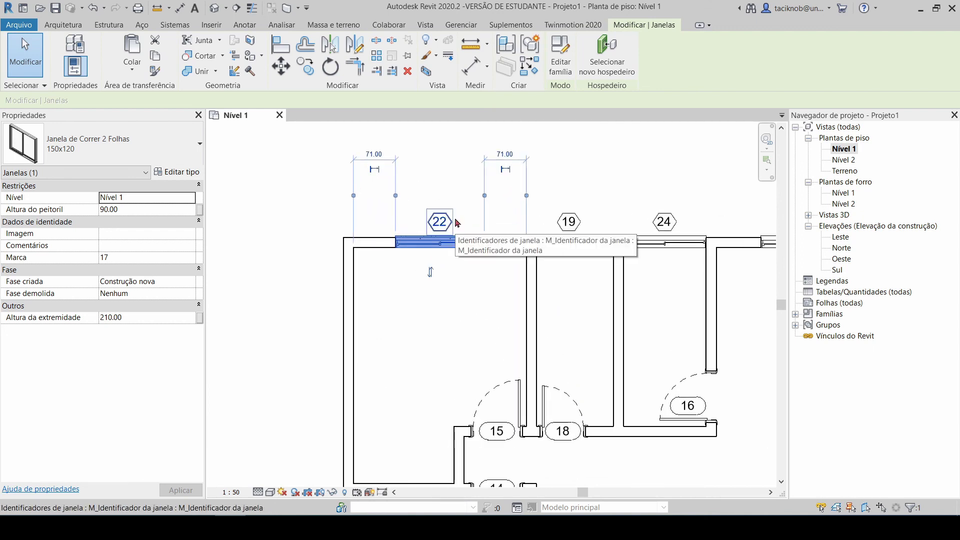
key("Escape")
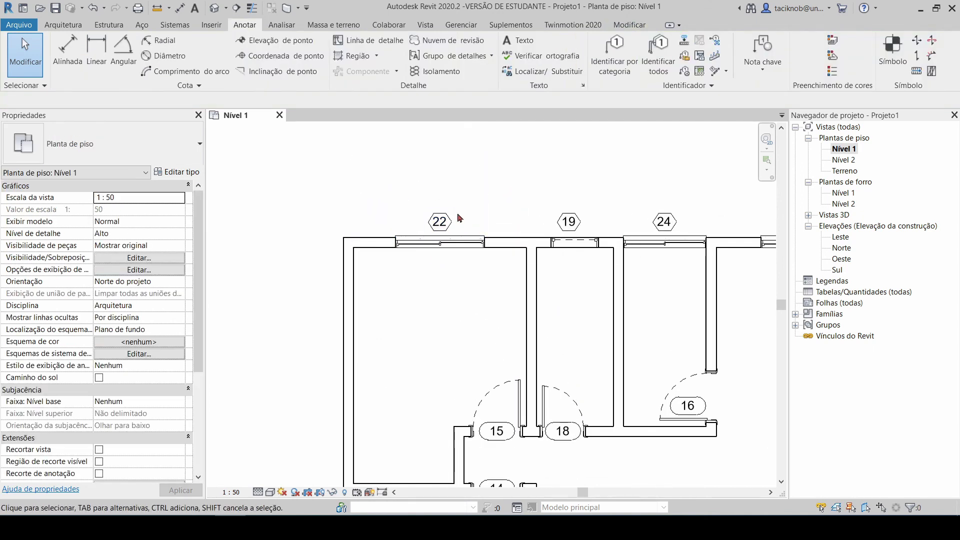
left_click(440, 218)
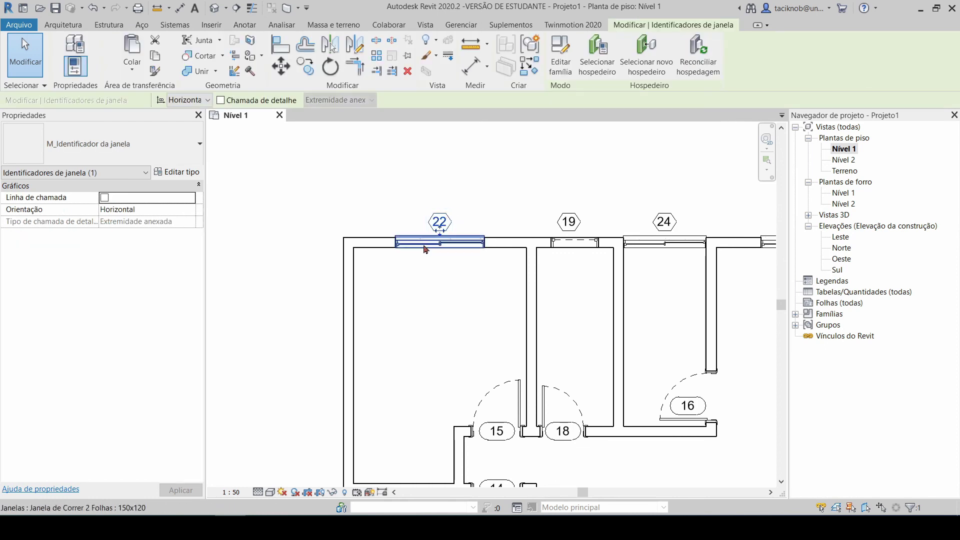
scroll(467, 219, "up", 2)
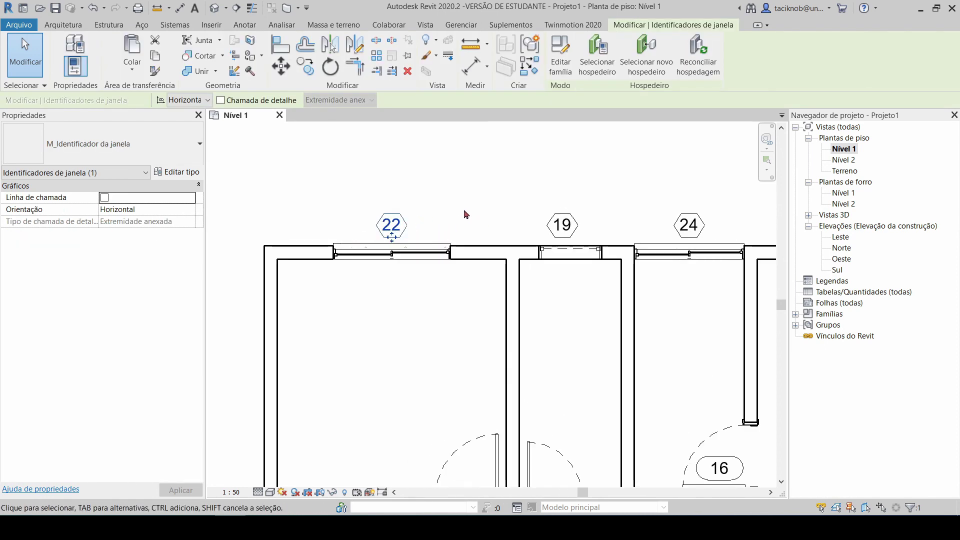
key("Escape")
left_click(404, 220)
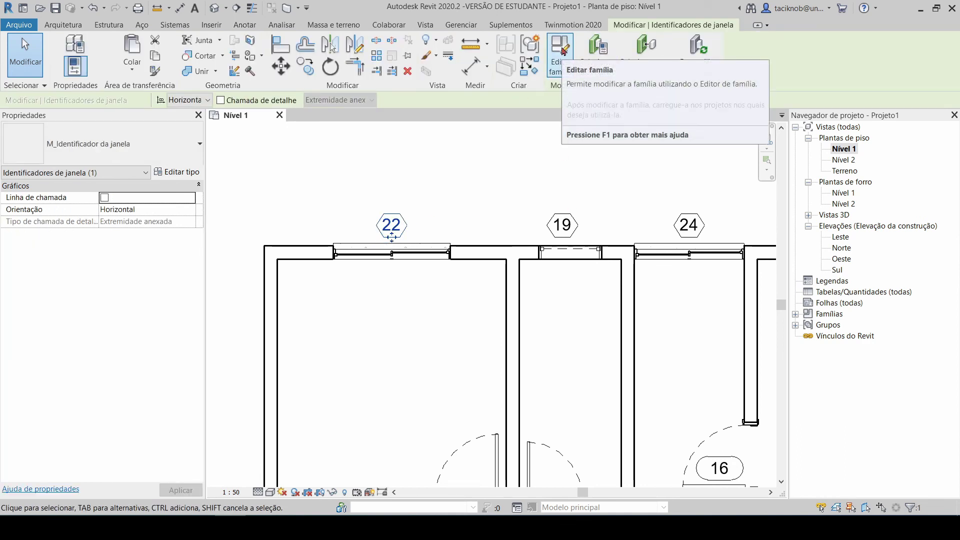
left_click(561, 48)
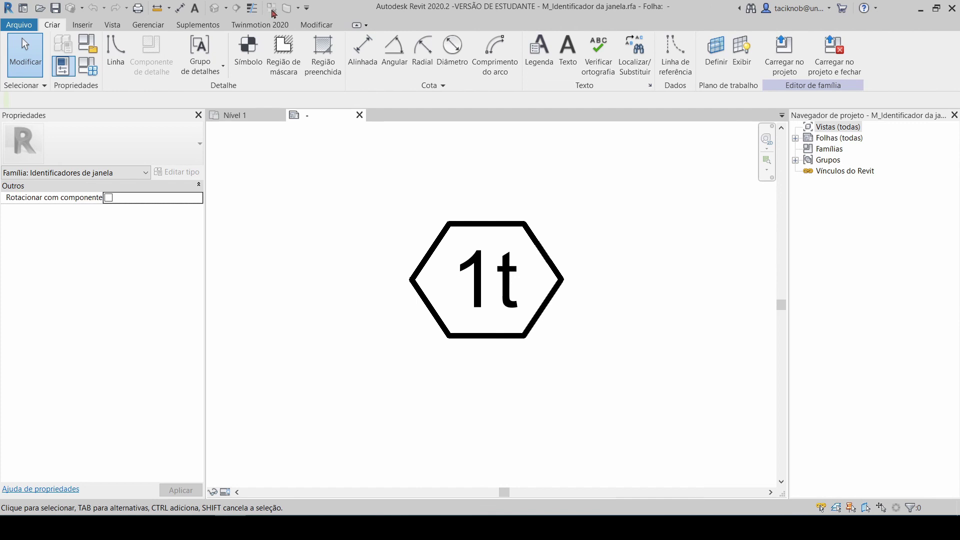
left_click(245, 115)
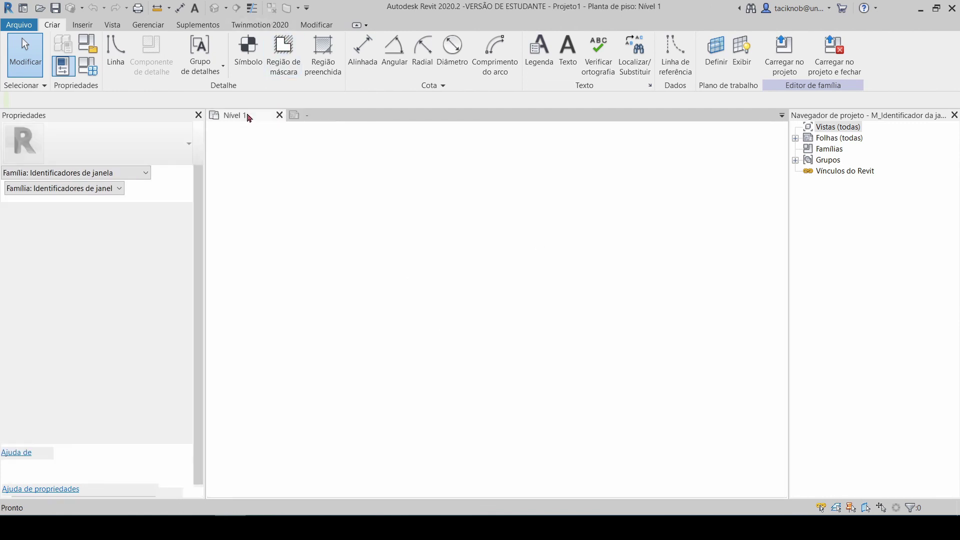
left_click(309, 115)
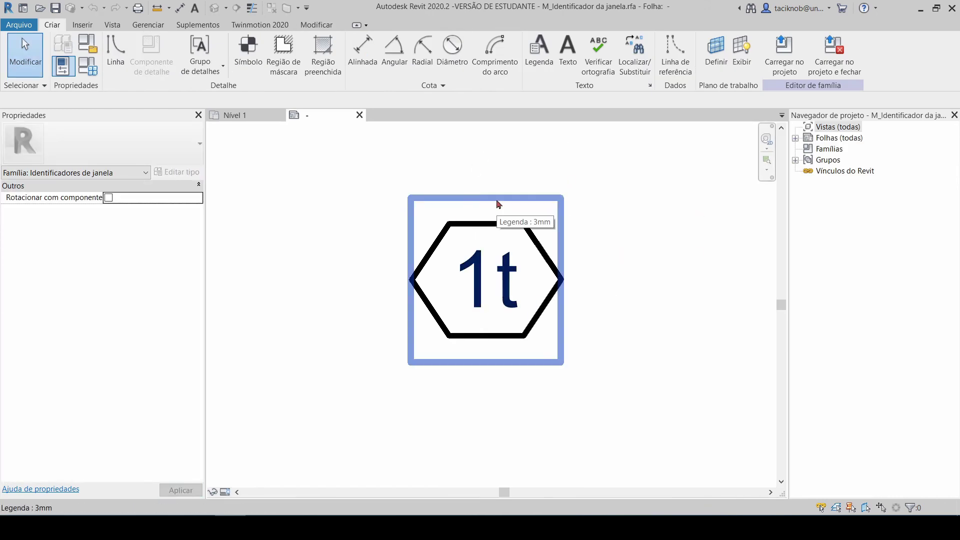
- Delete the four slanted side lines of the hexagon around the window tag label, keeping the two horizontal lines
scroll(472, 260, "down", 2)
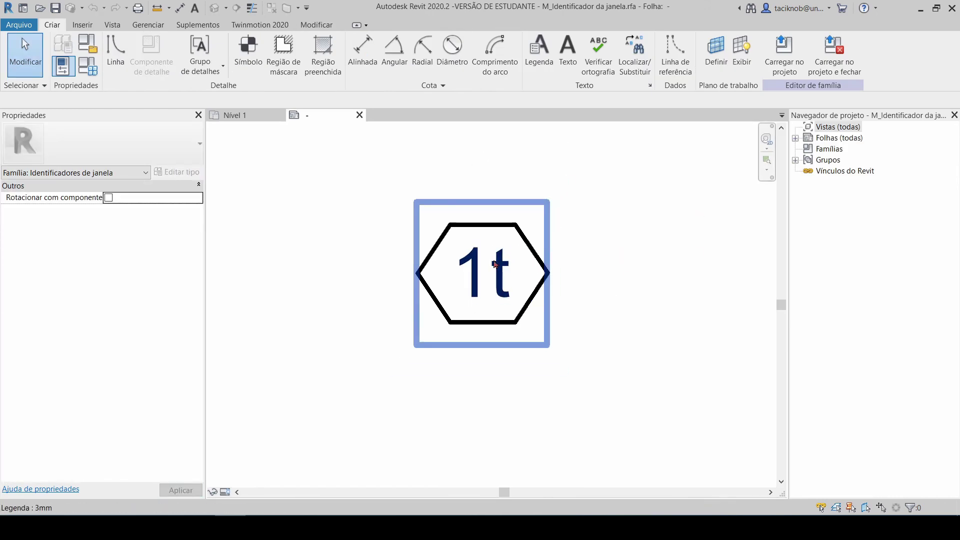
left_click(472, 262)
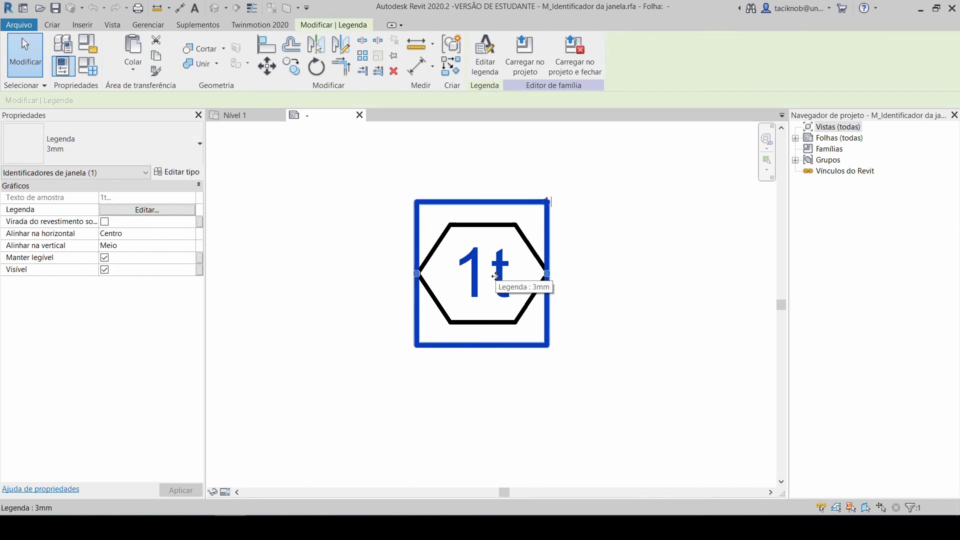
left_click(453, 227)
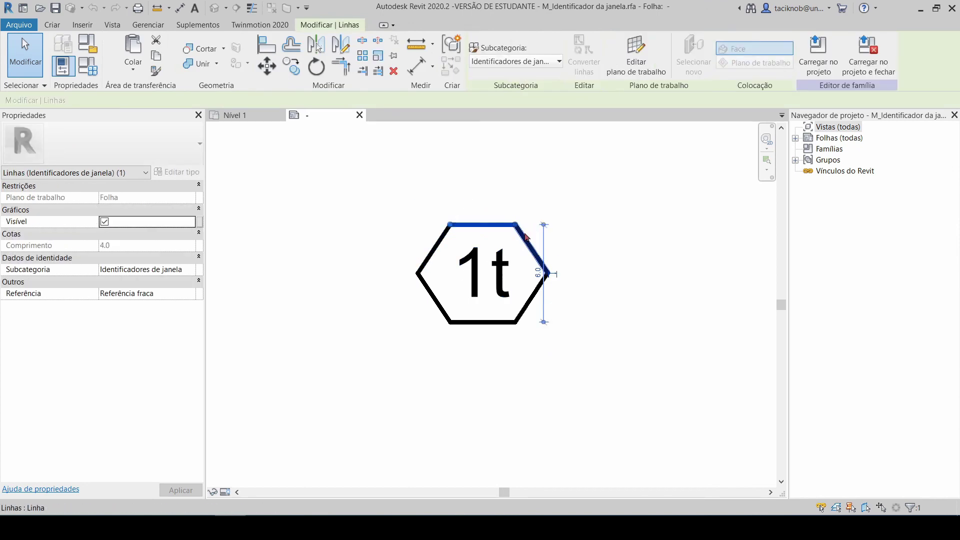
left_click(530, 260)
left_click(531, 298)
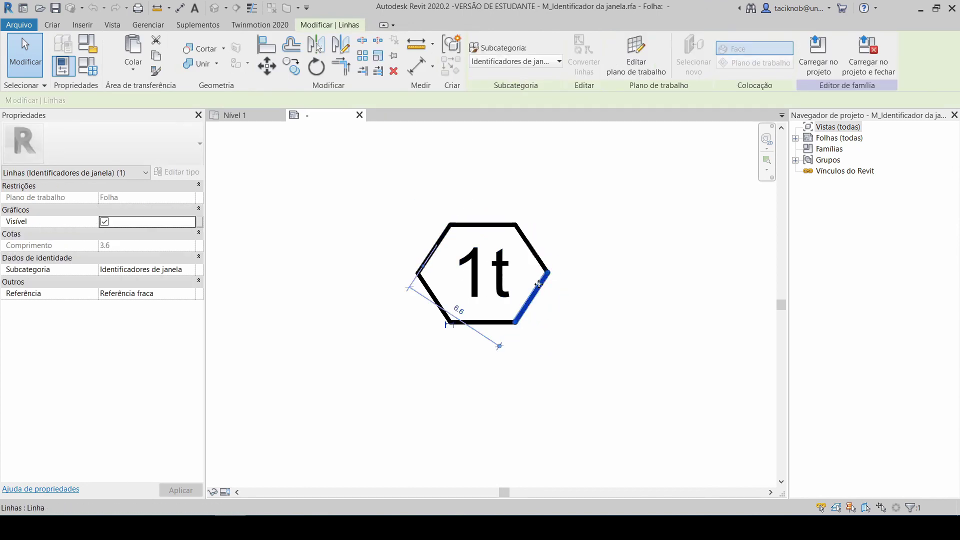
key("Delete")
left_click(534, 259)
key("Delete")
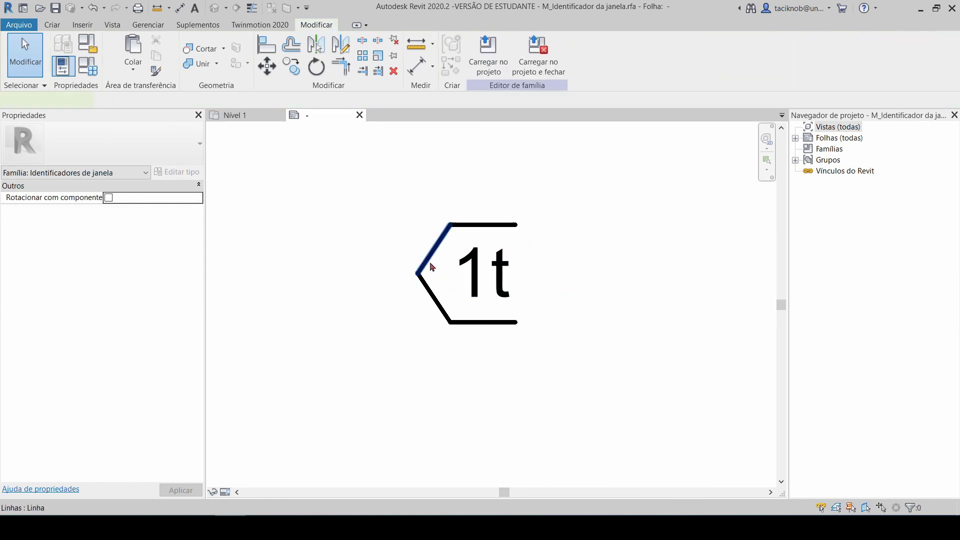
left_click(424, 264)
key("Delete")
left_click(429, 296)
key("Delete")
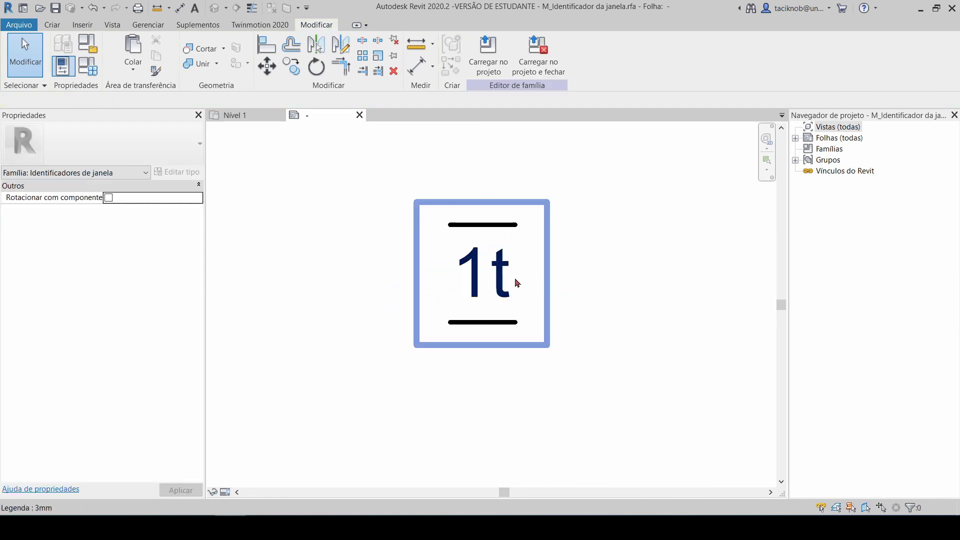
- Duplicate the label's 3mm type as a new type named 1.8mm
left_click(506, 285)
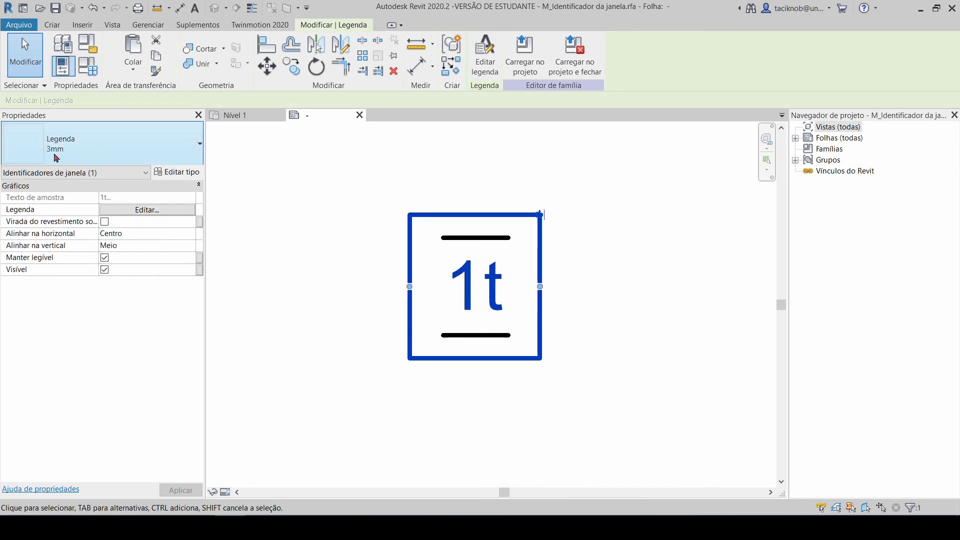
left_click(183, 174)
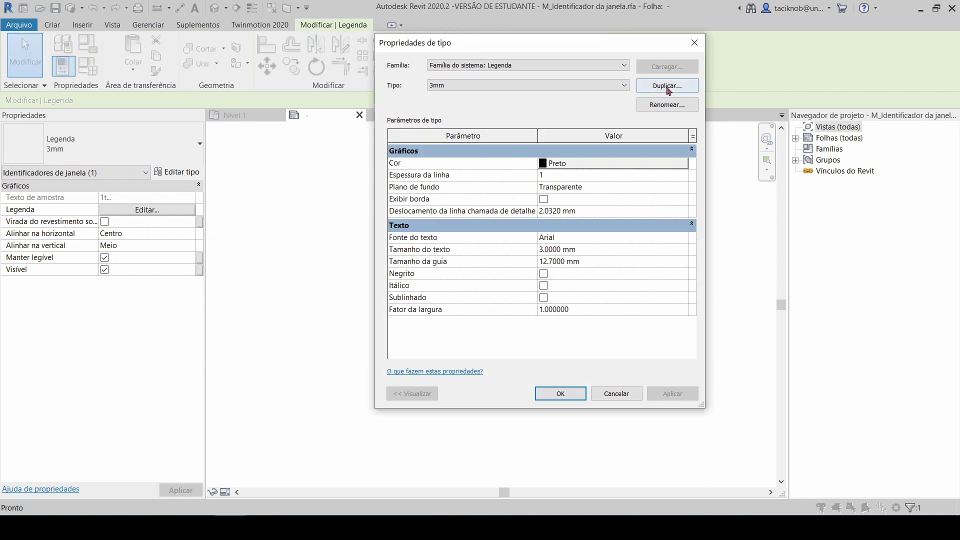
left_click(668, 86)
type("1.8mm")
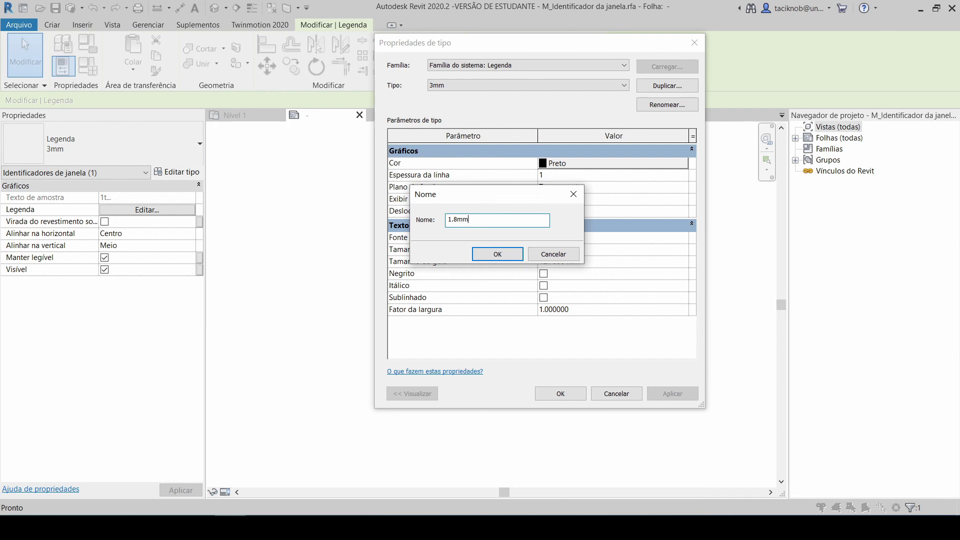
left_click(499, 254)
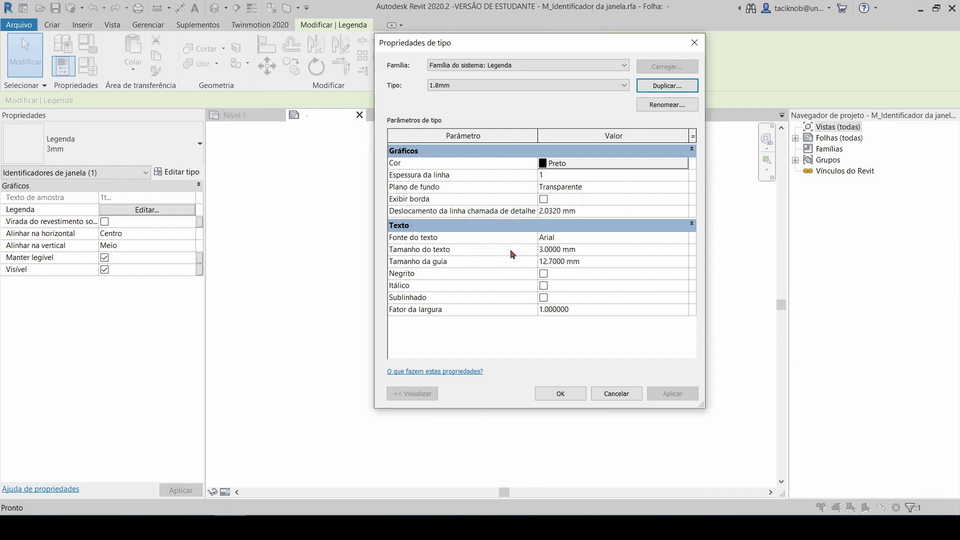
- Set the 1.8mm label type's text size to 1.8 mm, keep the Arial font, and apply the type to the label
left_click(602, 250)
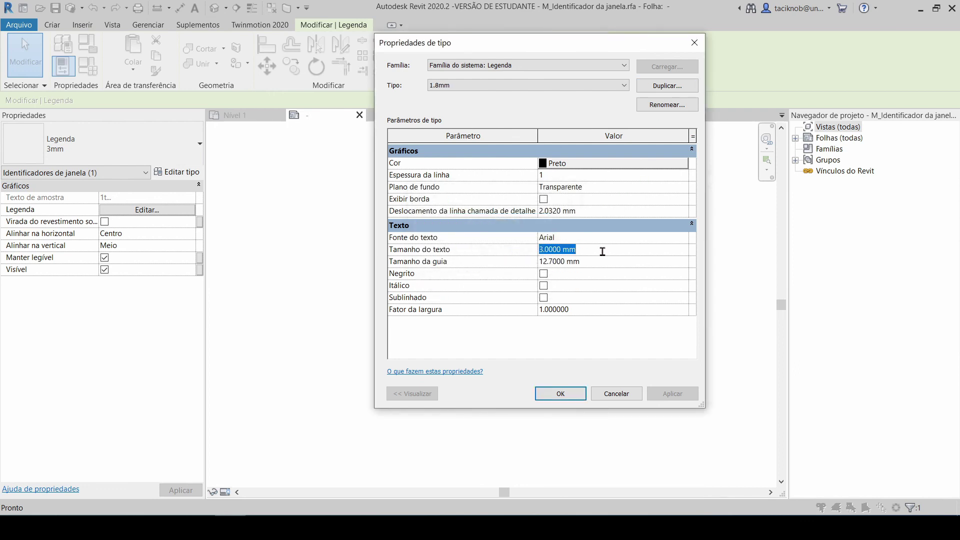
type("1")
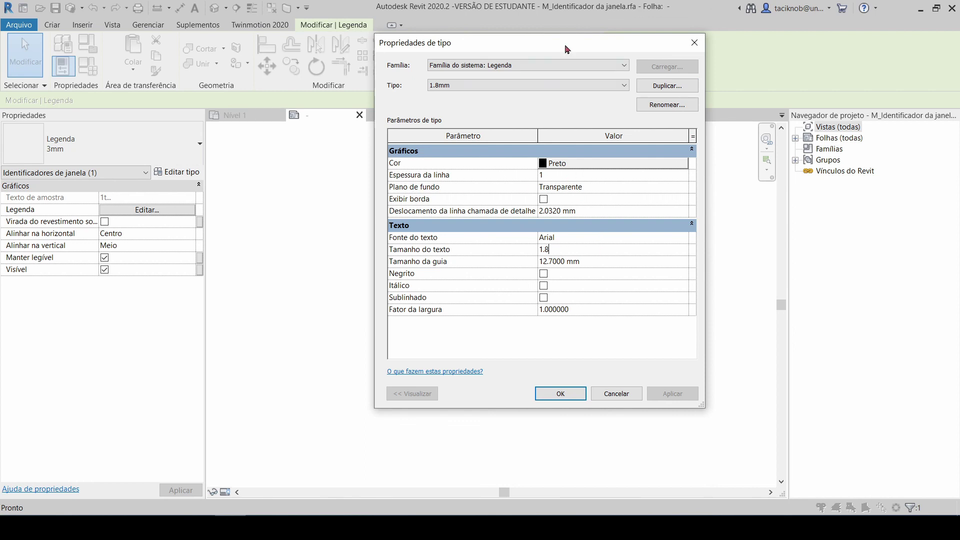
type(".8")
left_click_drag(566, 49, 746, 63)
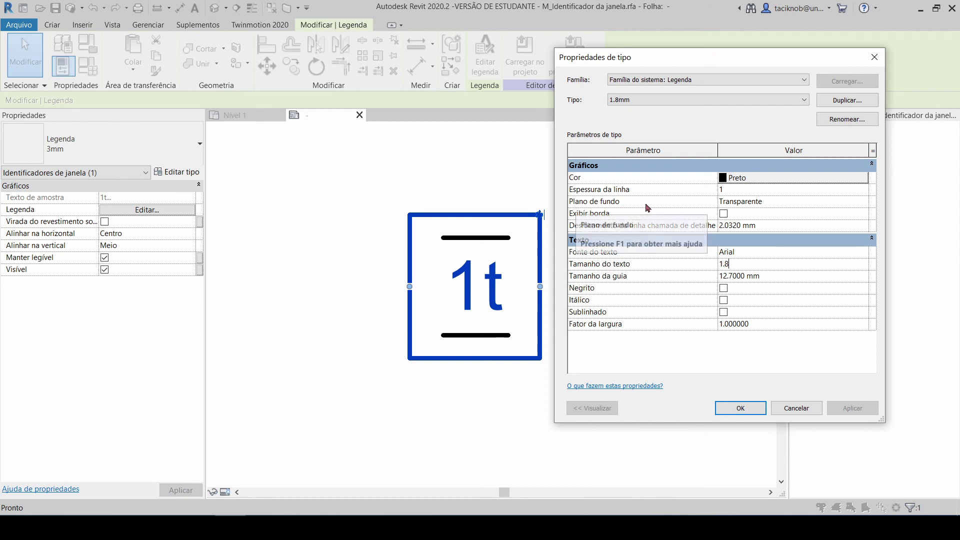
left_click(864, 203)
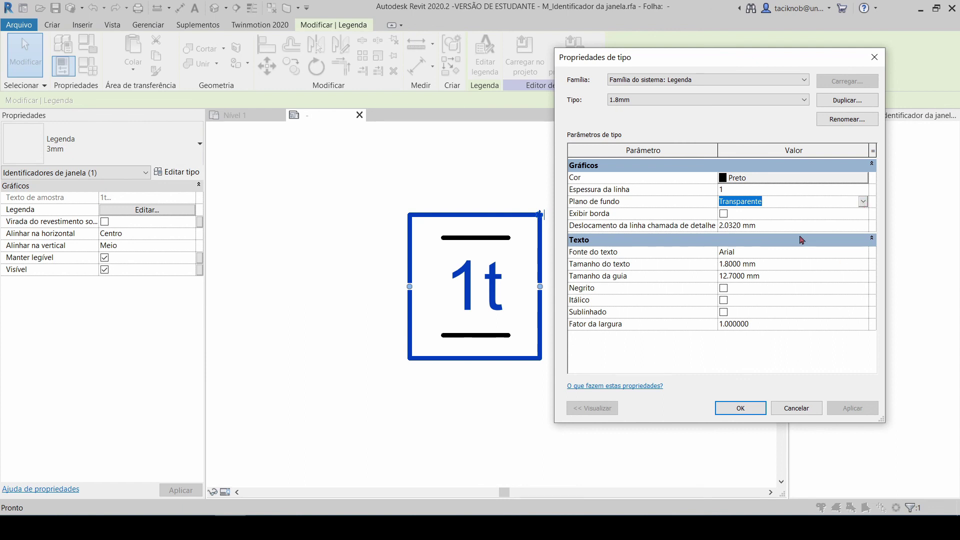
left_click(764, 254)
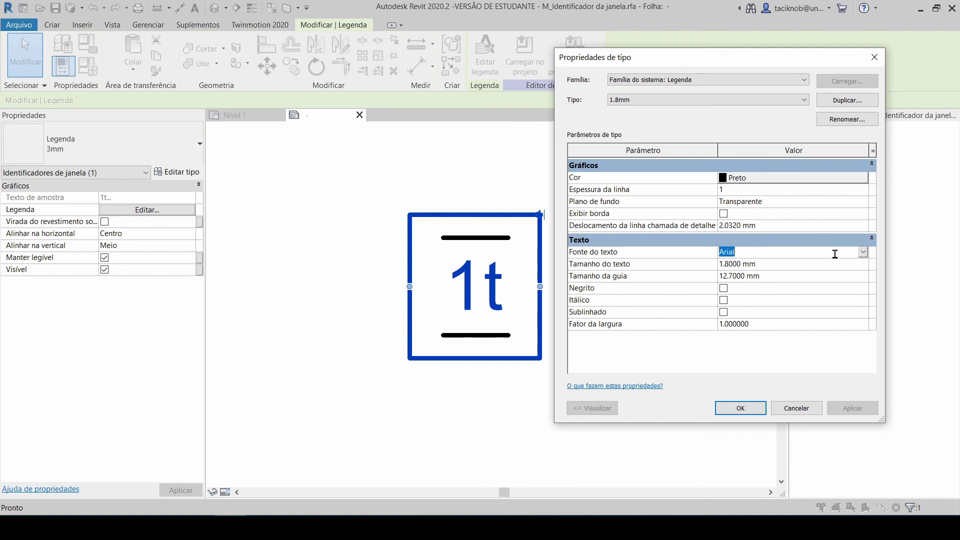
left_click(863, 253)
left_click(864, 254)
left_click(615, 304)
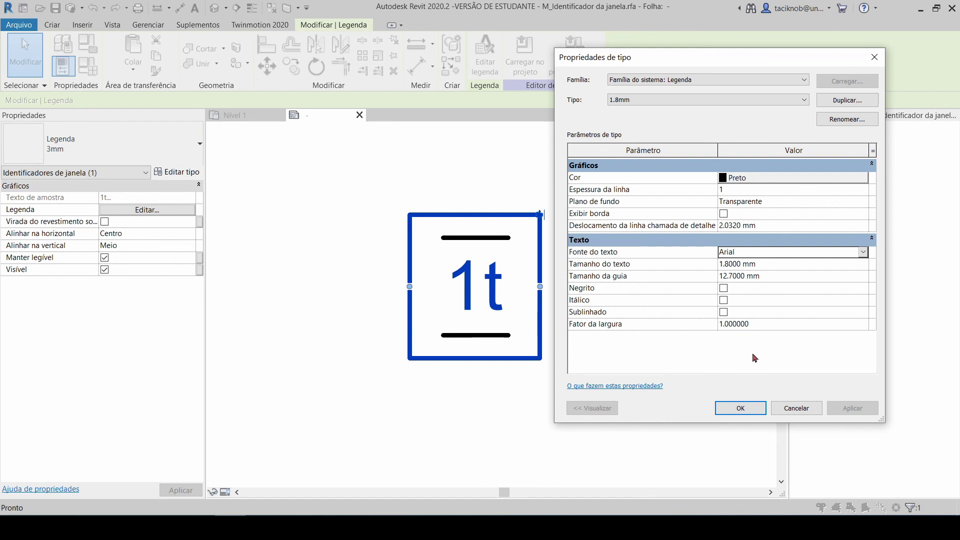
left_click(751, 412)
left_click(671, 358)
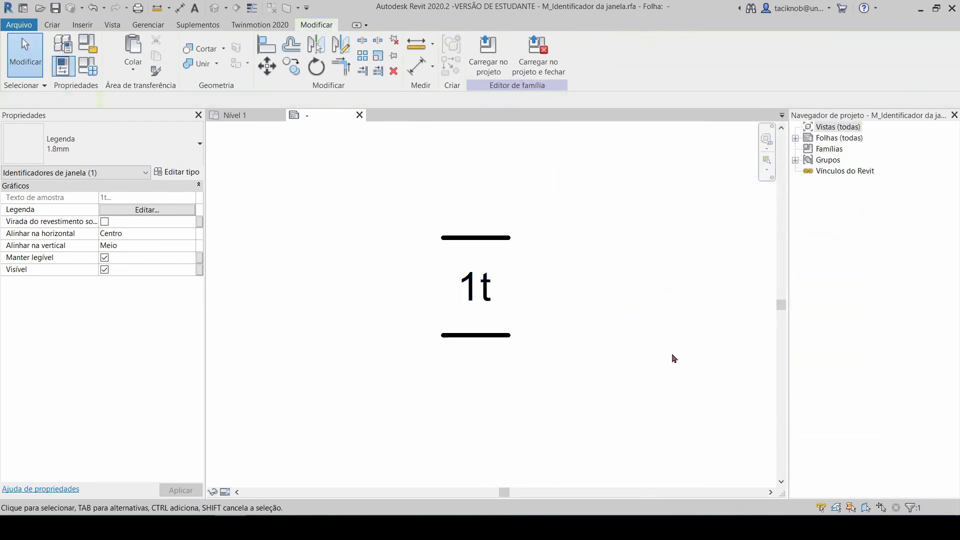
- Move the lower horizontal line up and the upper one down toward the label, leaving them about 4 mm apart
left_click(481, 336)
scroll(479, 337, "up", 1)
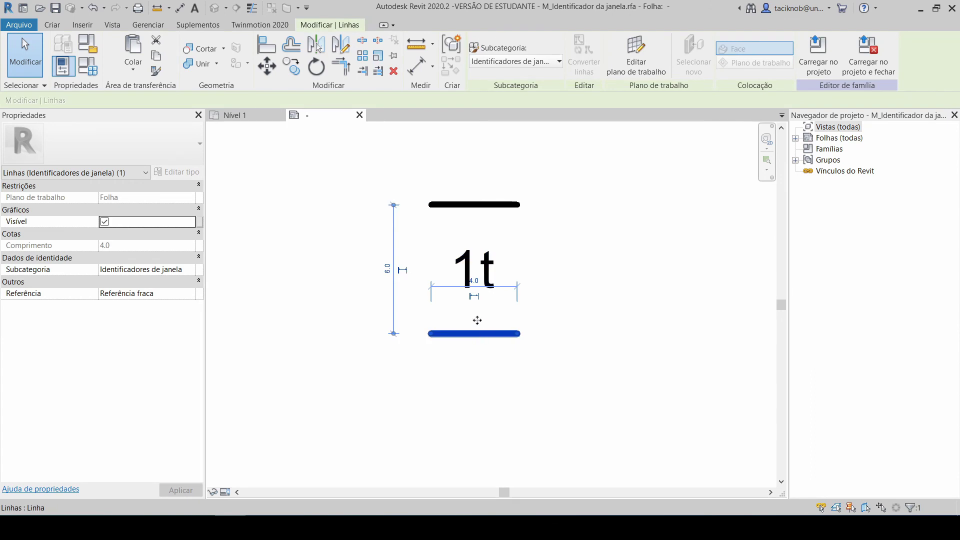
left_click_drag(477, 321, 478, 308)
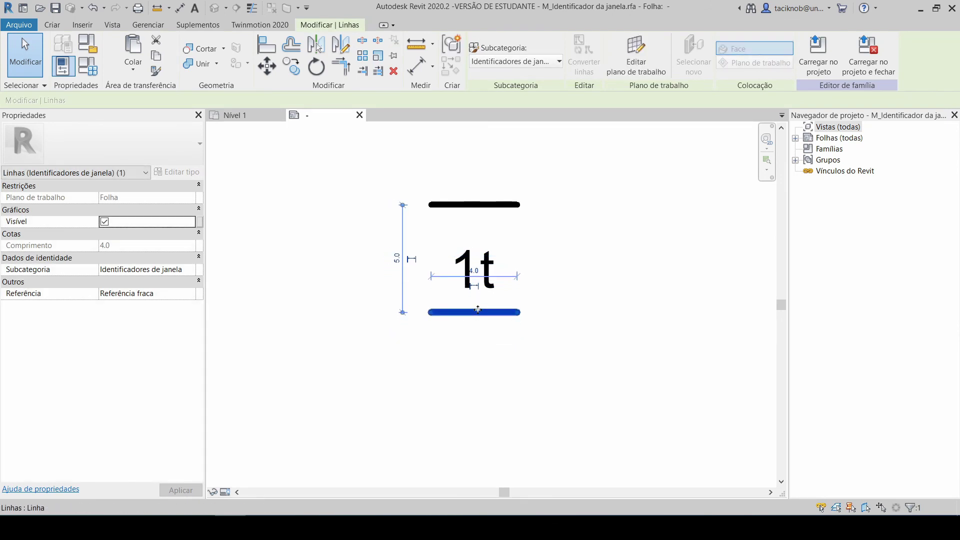
left_click(469, 205)
key("Down")
key("Down")
key("Down")
key("Down")
key("Down")
left_click(444, 163)
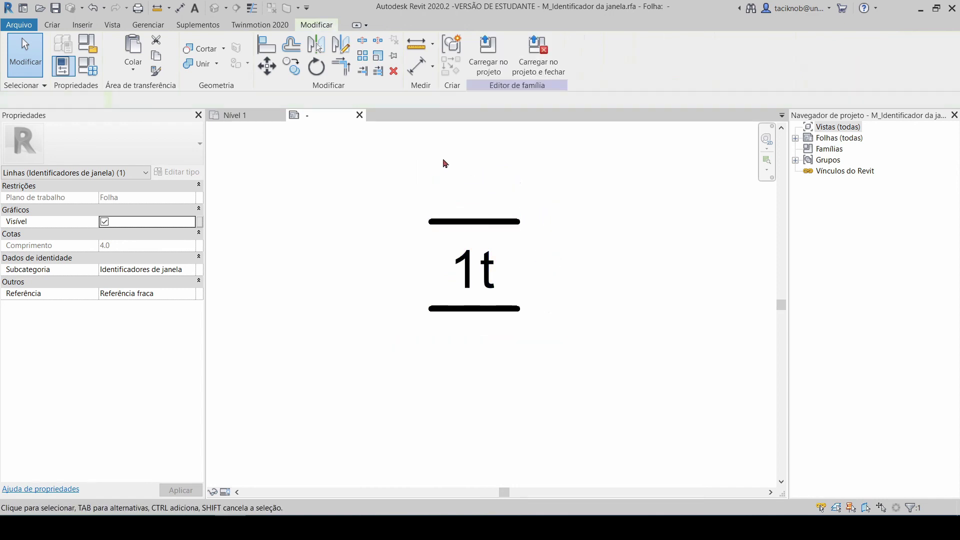
scroll(483, 224, "down", 1)
middle_click_drag(472, 164, 477, 196)
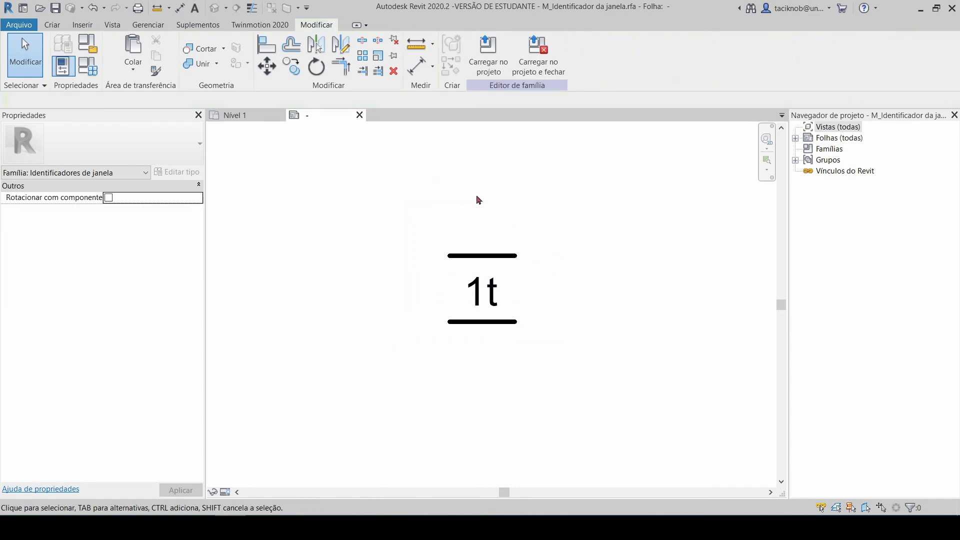
- Join the left ends of the two horizontal lines with a fillet arc of about 2 mm radius, using the Identificadores de janela subcategory
left_click(54, 29)
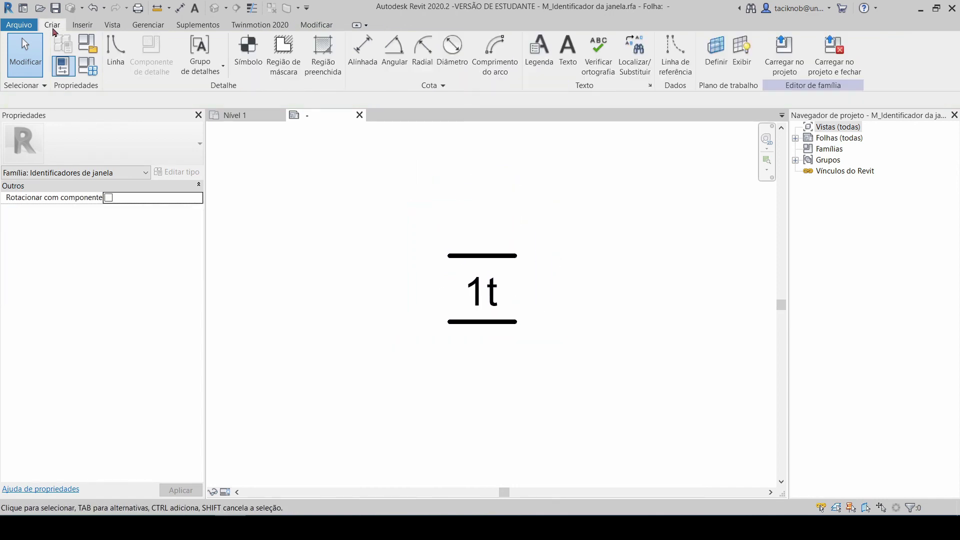
left_click(116, 50)
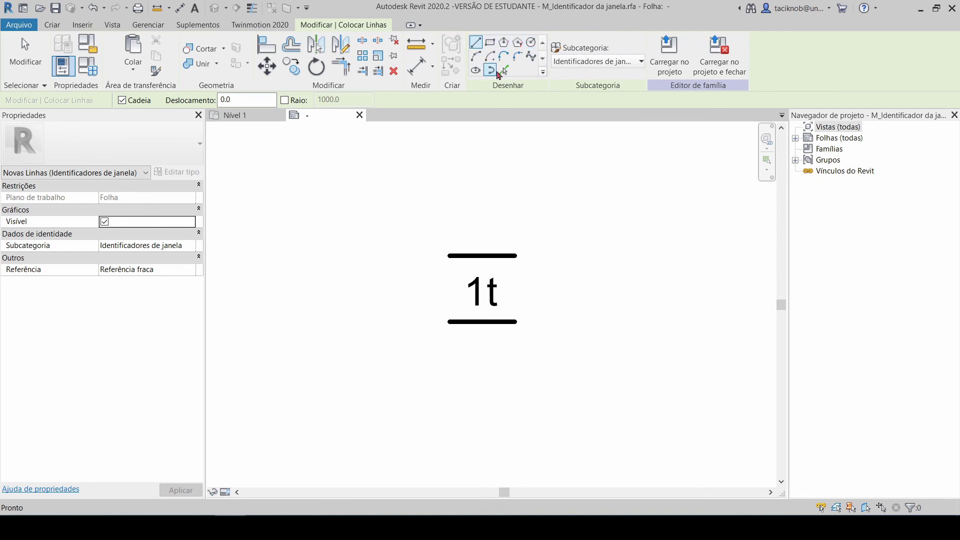
left_click(591, 64)
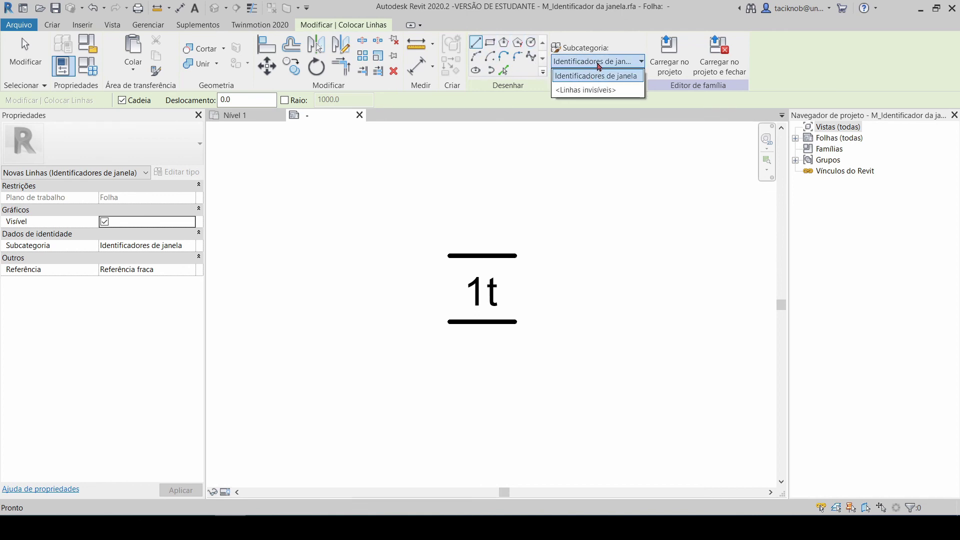
left_click(605, 64)
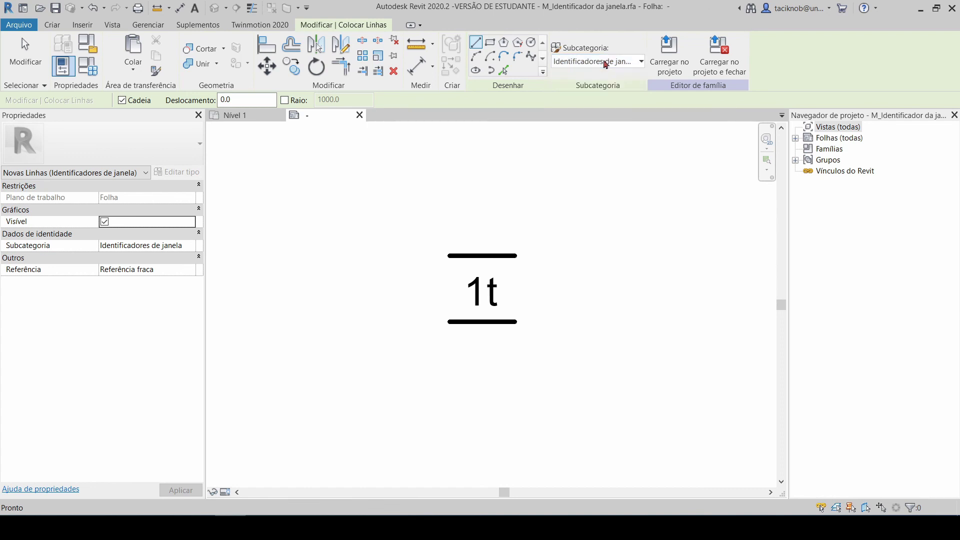
scroll(465, 208, "up", 2)
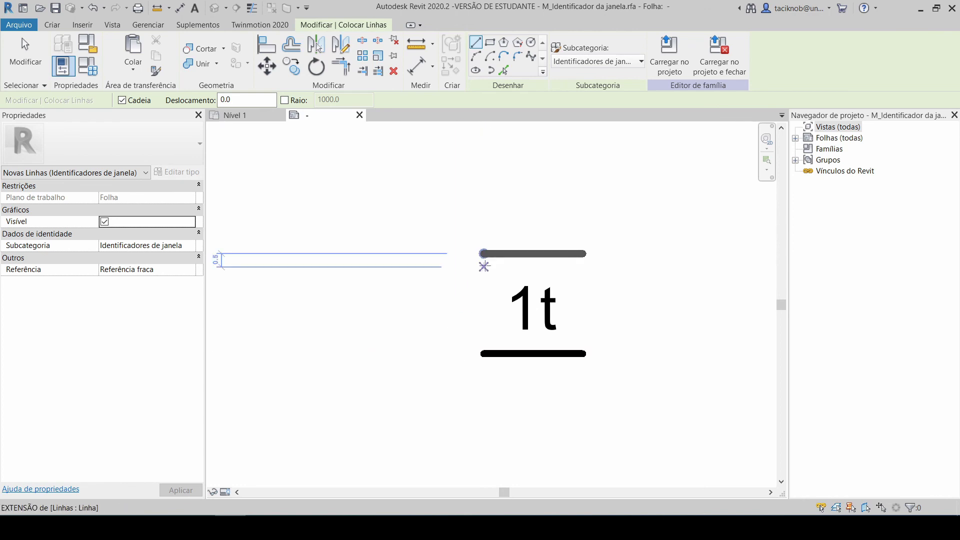
left_click(483, 254)
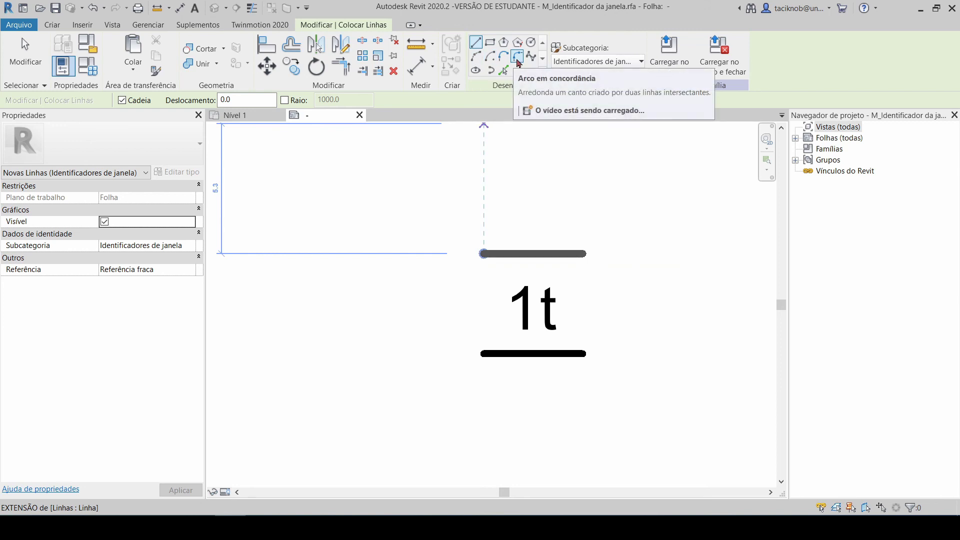
left_click(518, 62)
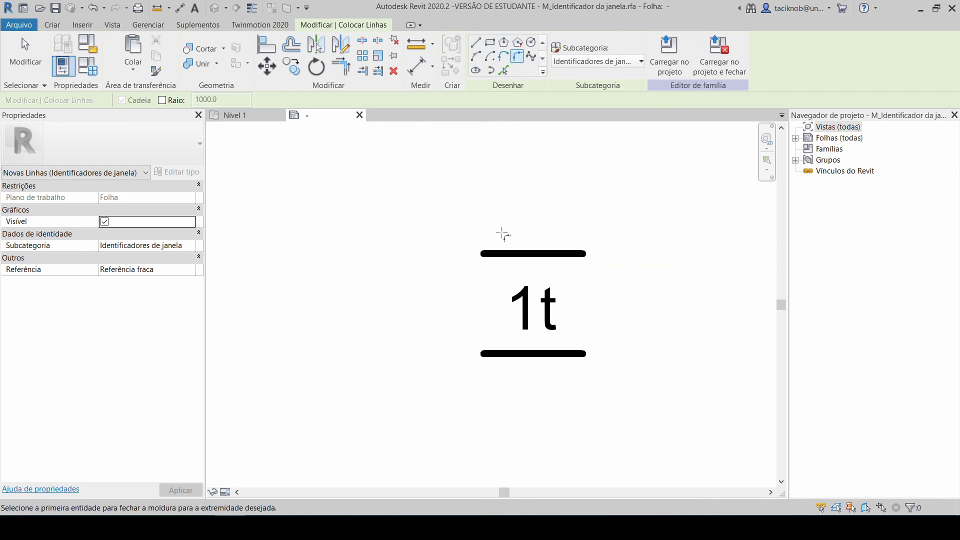
left_click(497, 254)
left_click(505, 355)
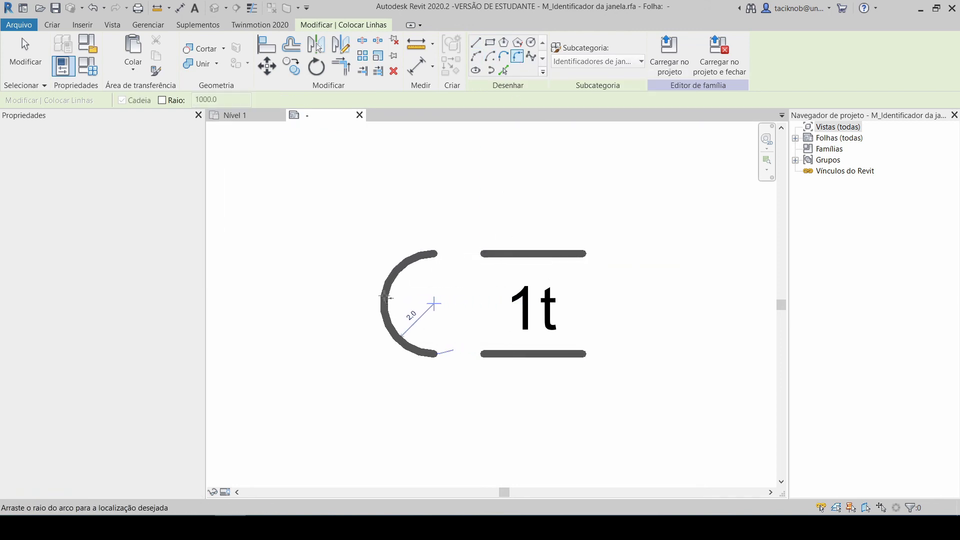
left_click(374, 299)
scroll(374, 299, "down", 1)
- Close the outline's right end with a fillet arc of about 2 mm radius between the two horizontal lines
left_click(487, 264)
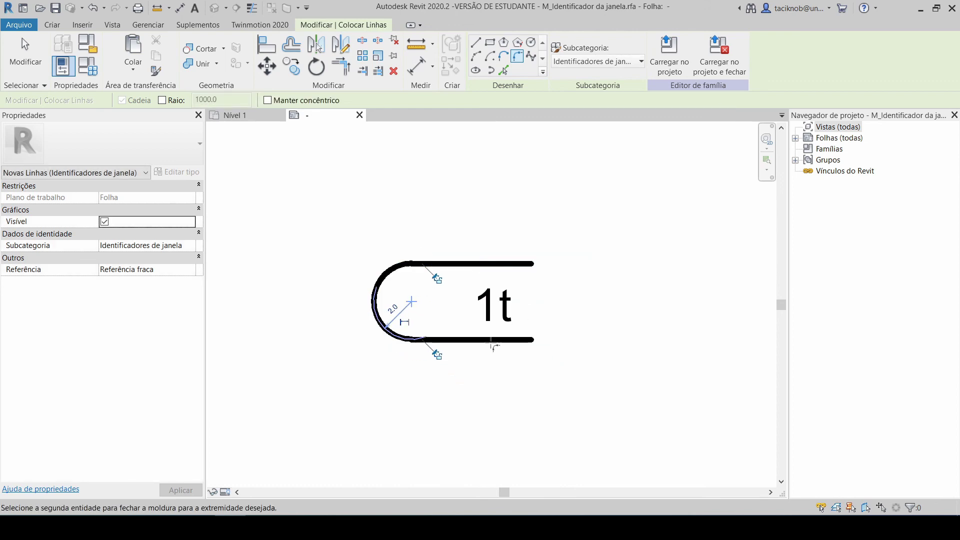
left_click(494, 340)
left_click(568, 311)
scroll(653, 286, "down", 1)
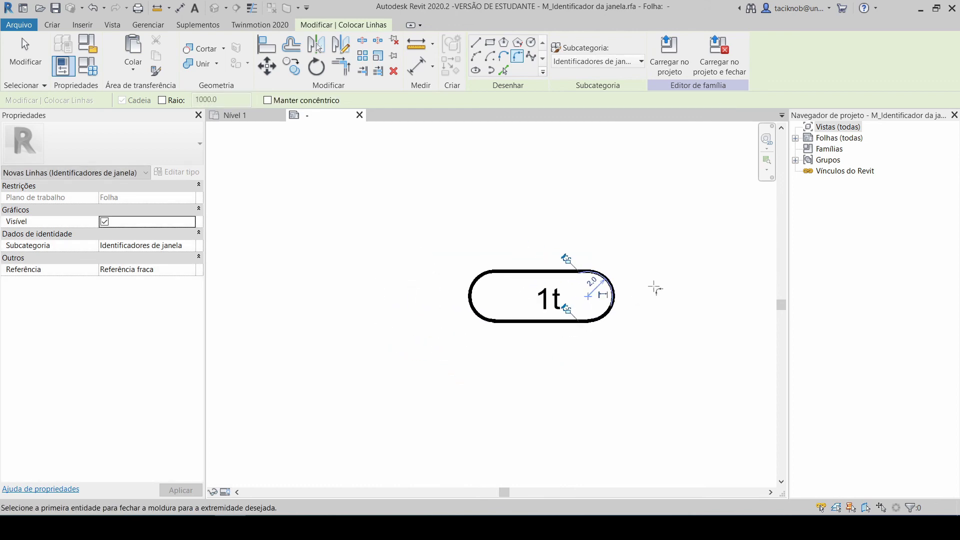
key("Escape")
key("Escape")
scroll(649, 283, "down", 1)
scroll(640, 275, "up", 3)
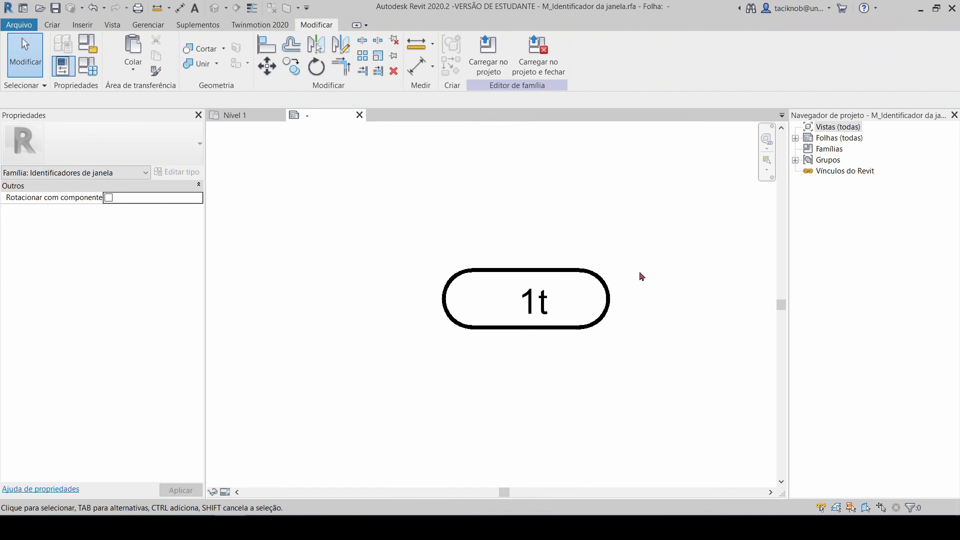
- Edit the label's Marca de tipo parameter, giving it the prefix JA and the sample value 01
left_click(532, 310)
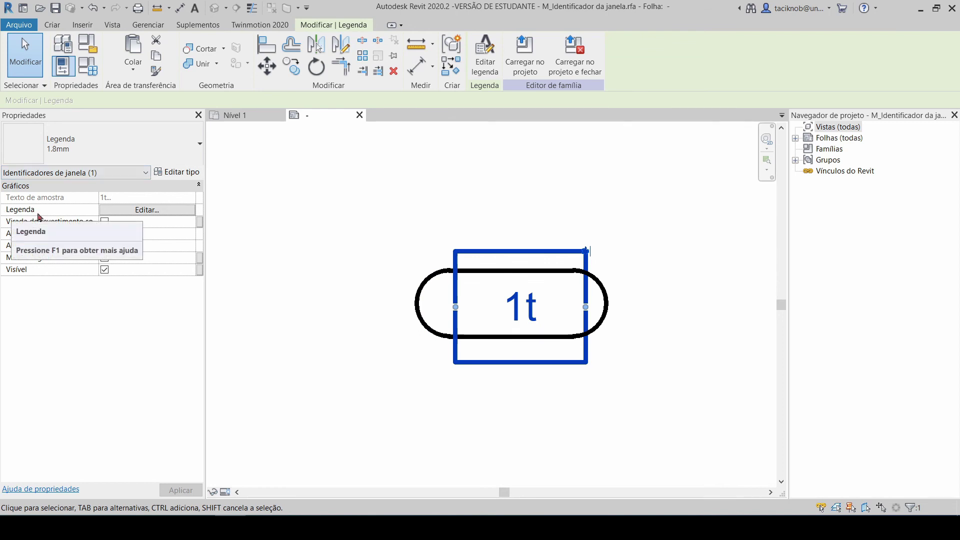
left_click(145, 212)
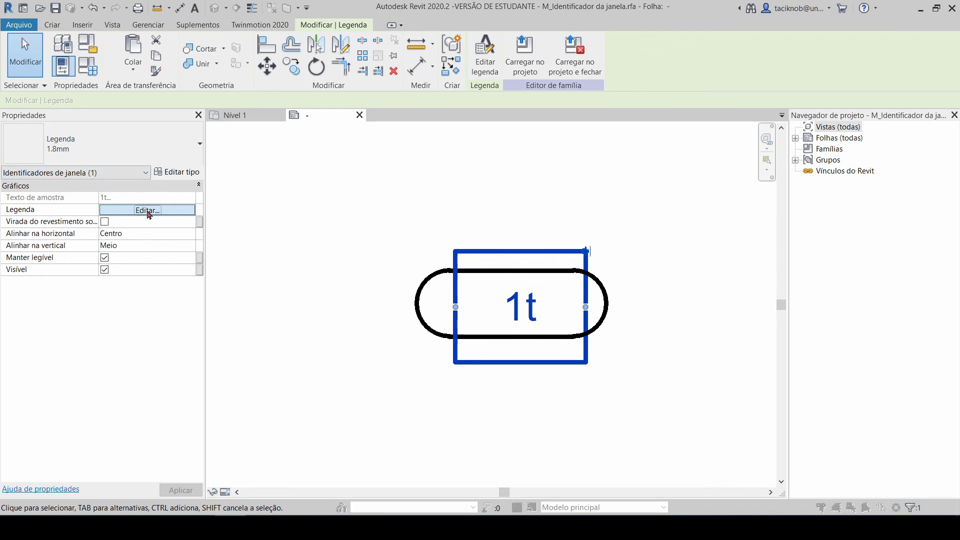
left_click_drag(456, 105, 490, 67)
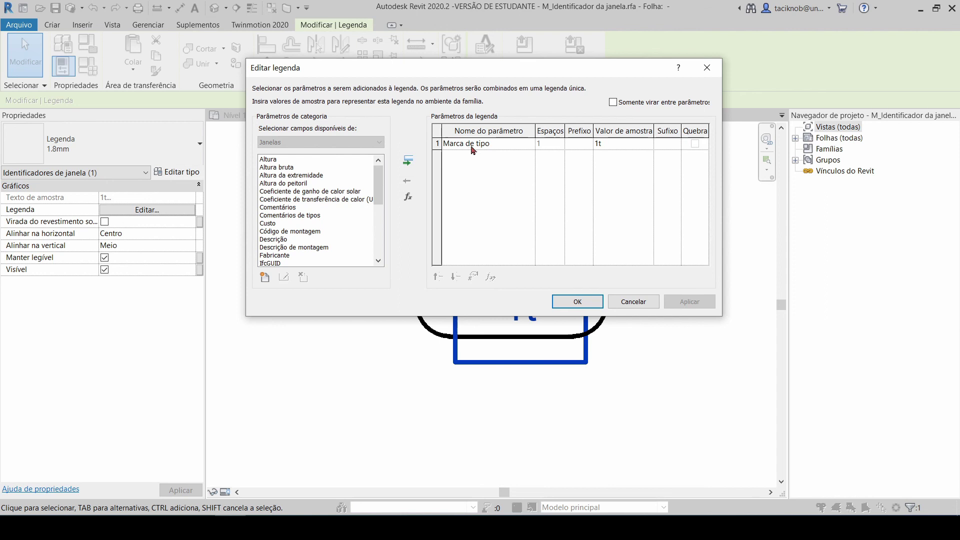
left_click(501, 145)
left_click(583, 144)
left_click(617, 145)
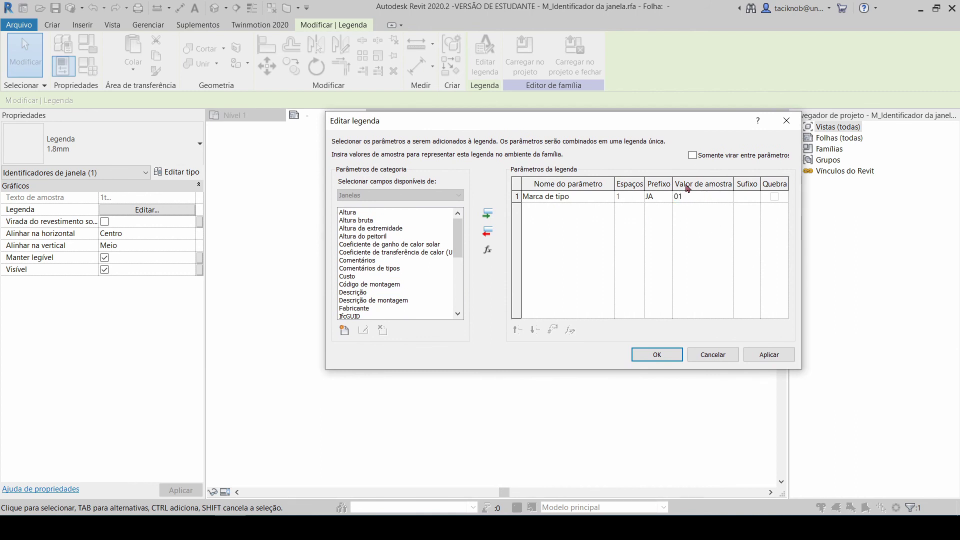
left_click_drag(617, 122, 589, 122)
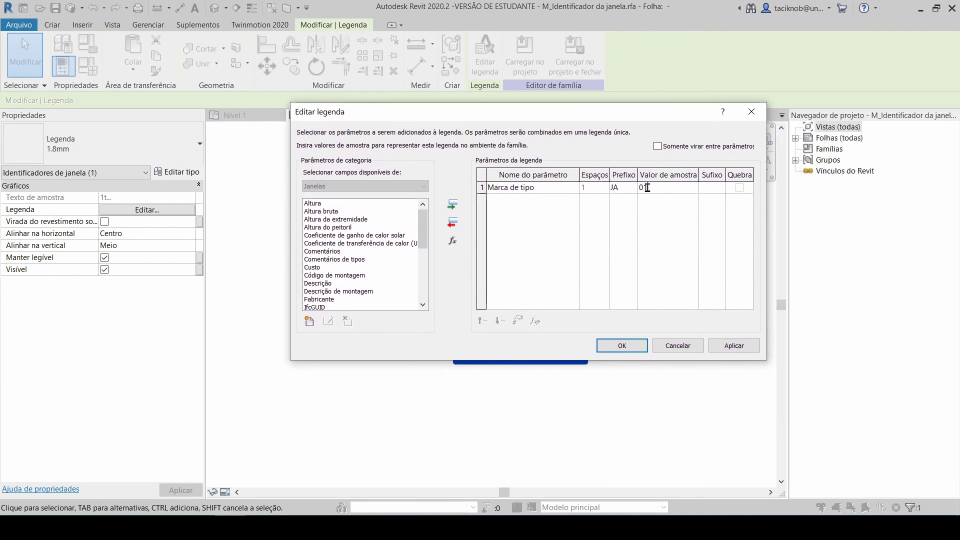
left_click_drag(648, 188, 613, 193)
left_click(628, 349)
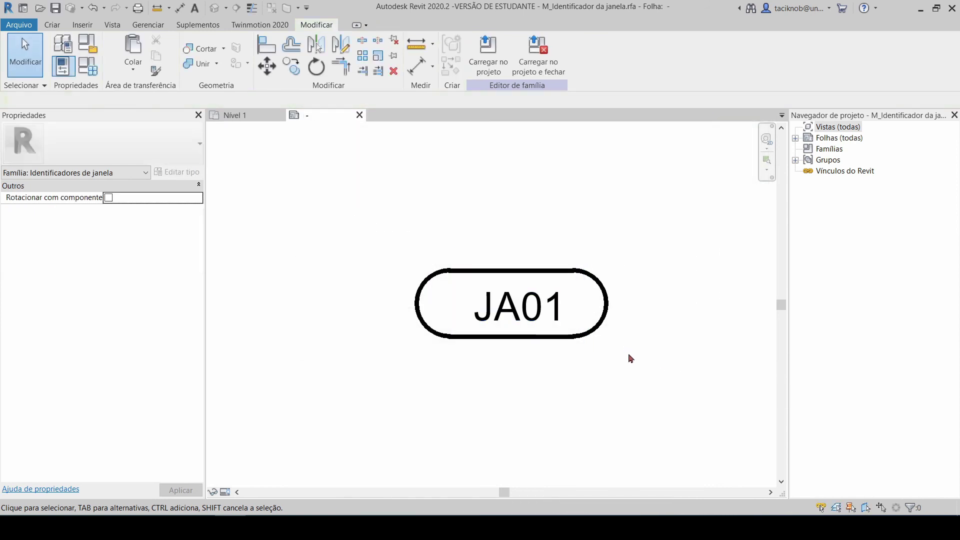
- Tighten the rounded outline around the JA01 label to about 3.4 mm high and nudge both end arcs right to balance it
left_click(545, 345)
left_click_drag(540, 274, 541, 280)
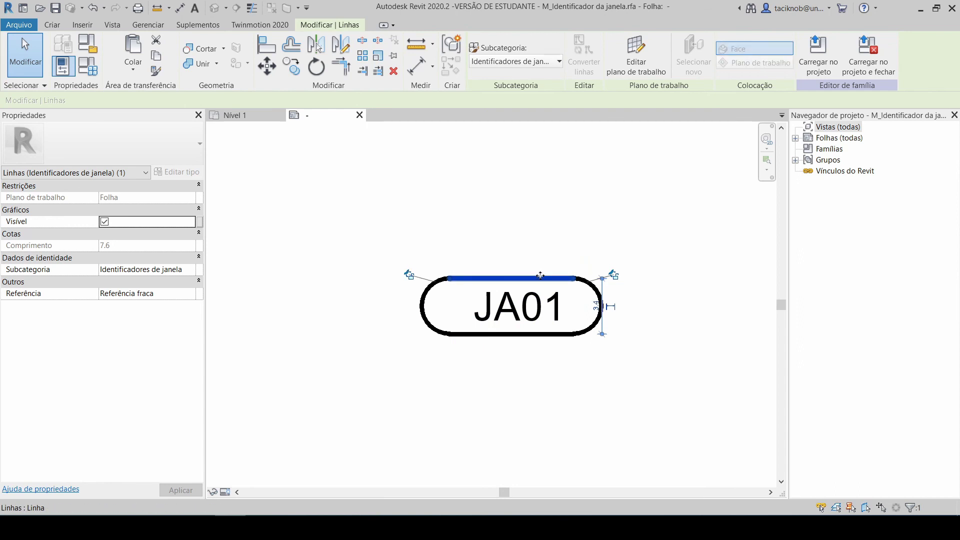
left_click(428, 304)
key("Right")
key("Right")
key("Right")
key("Right")
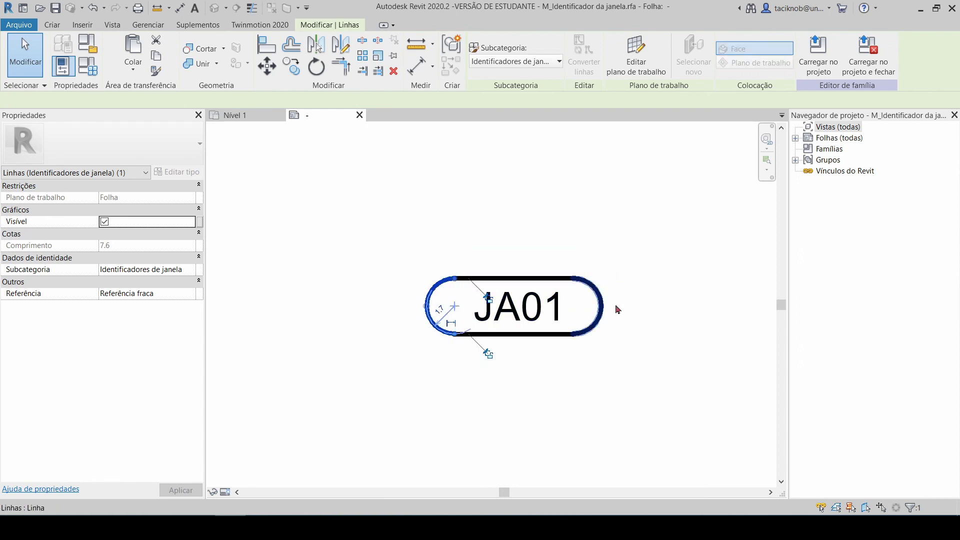
left_click(602, 306)
key("Right")
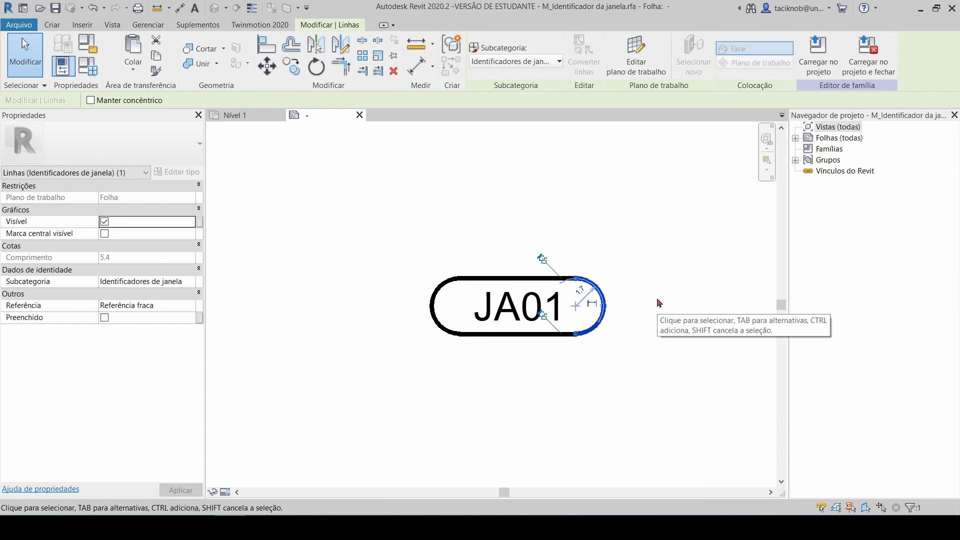
left_click(647, 303)
scroll(586, 302, "down", 3)
scroll(579, 297, "up", 2)
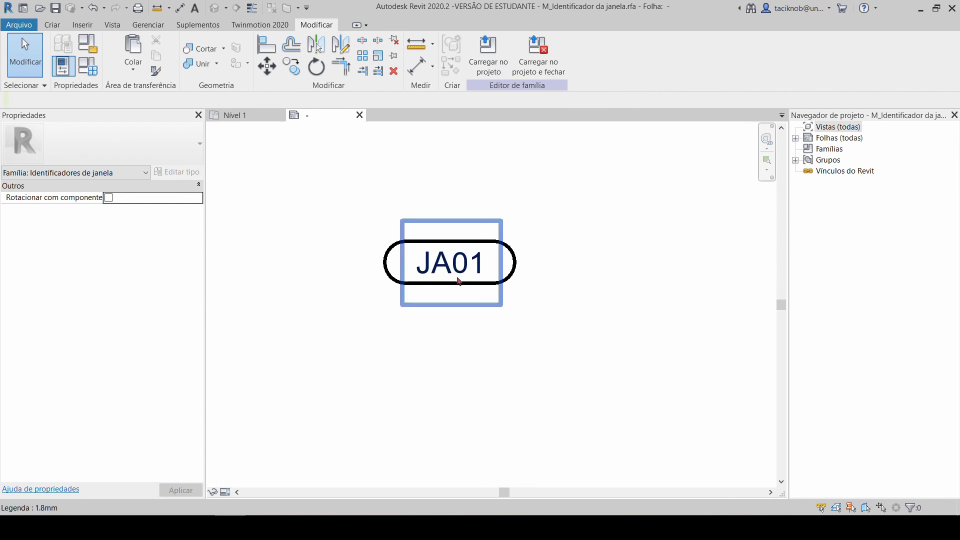
- Load the window tag family into the project, replacing the existing version and its parameter values, and check the tags in the Nível 1 plan
left_click(503, 59)
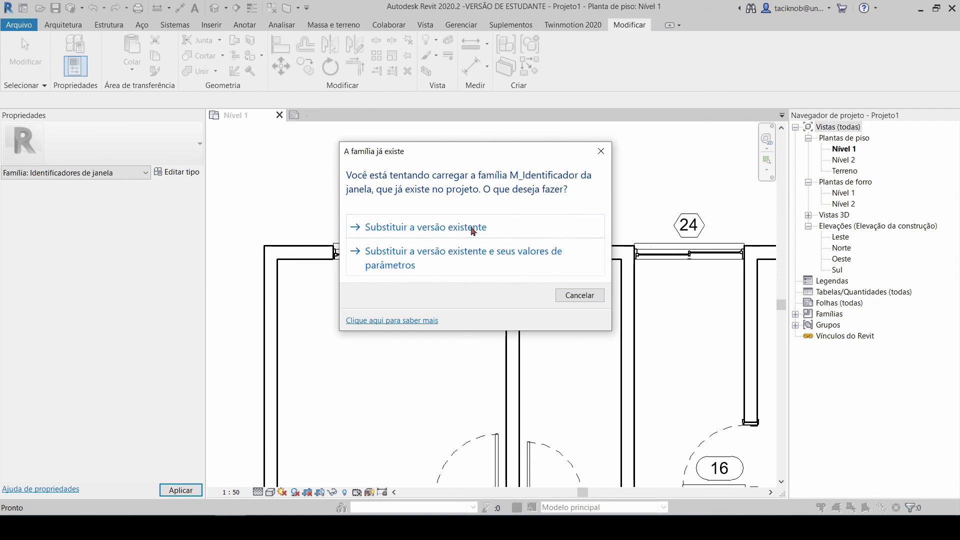
left_click(464, 259)
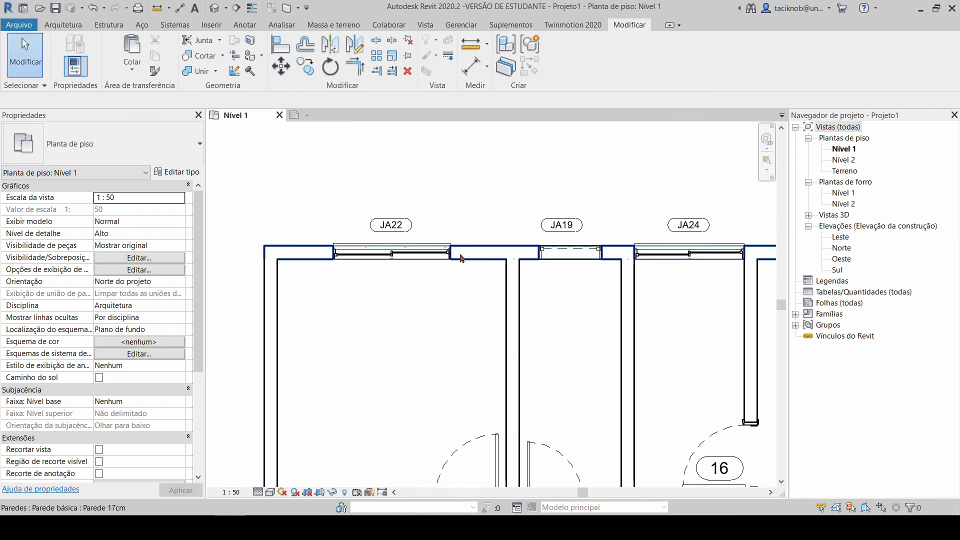
scroll(460, 254, "down", 4)
middle_click_drag(744, 303, 723, 254)
scroll(430, 444, "up", 2)
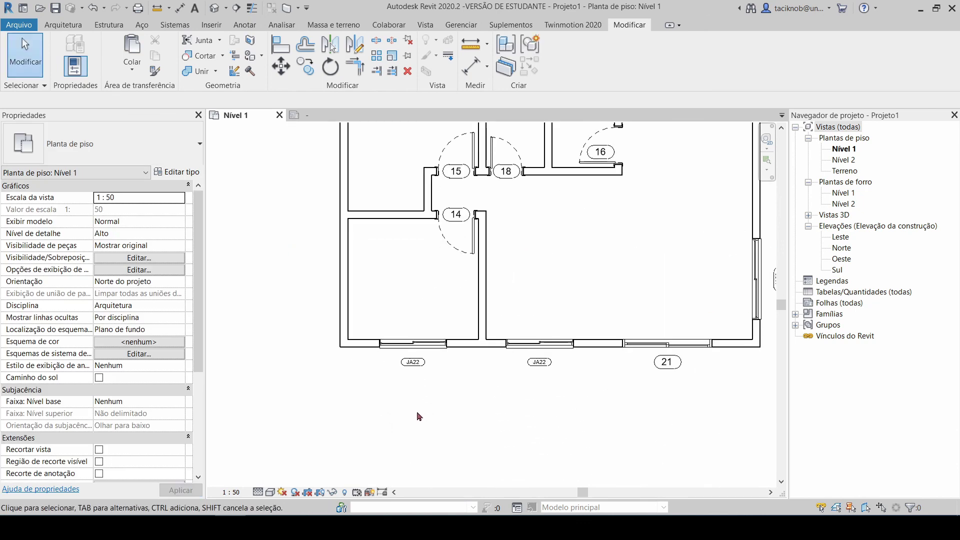
- Open the family of the JA22 window tag in the Nível 1 plan for editing
scroll(396, 399, "up", 3)
scroll(396, 396, "down", 5)
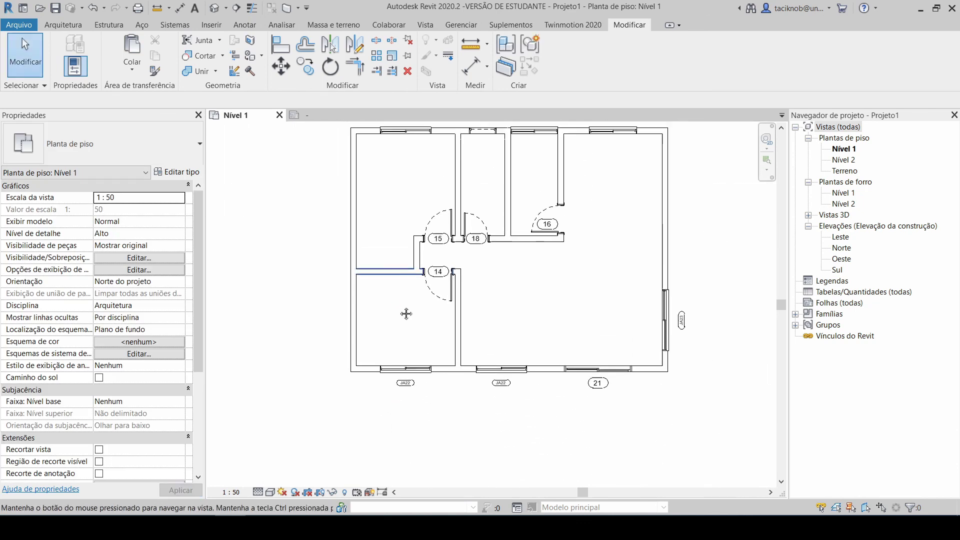
middle_click_drag(406, 314, 388, 303)
scroll(384, 245, "up", 5)
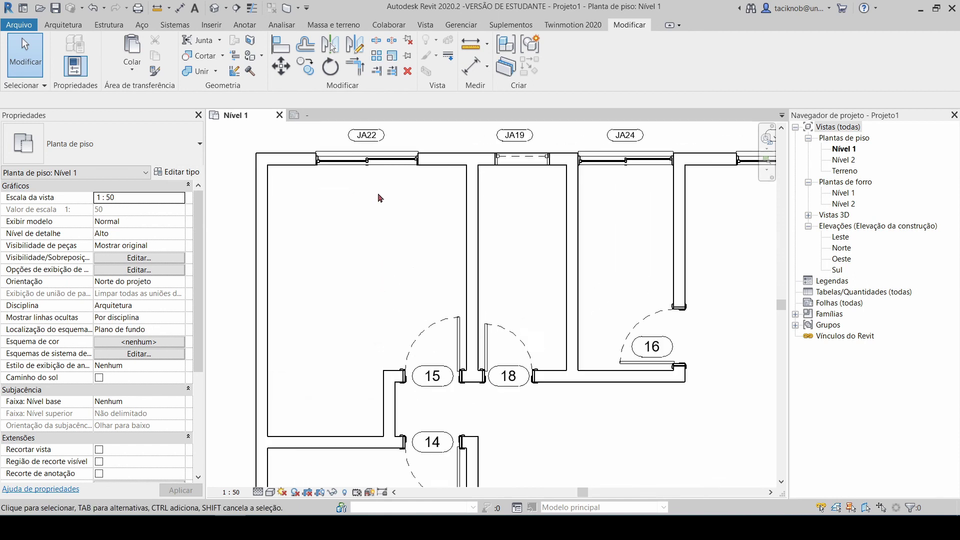
scroll(379, 195, "up", 1)
middle_click_drag(347, 164, 364, 253)
scroll(366, 211, "up", 2)
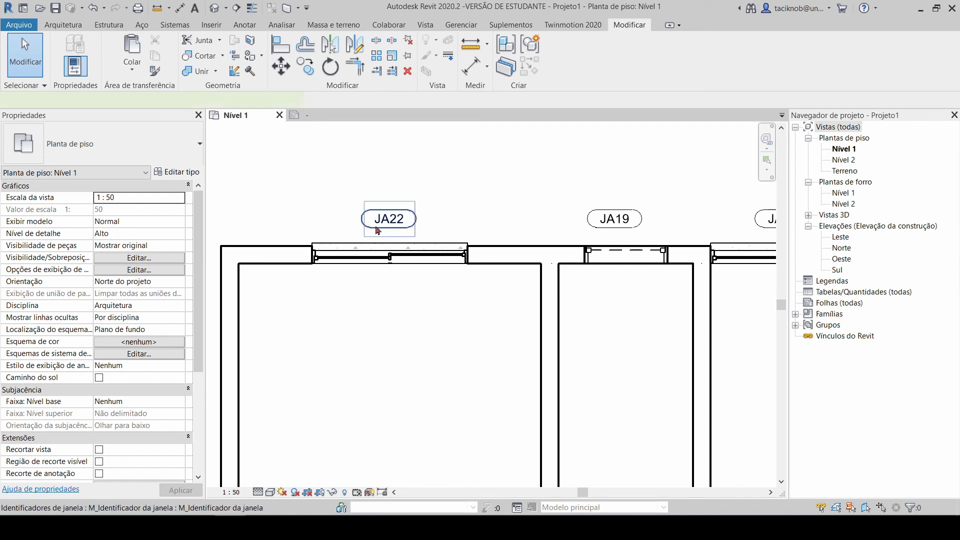
left_click(377, 231)
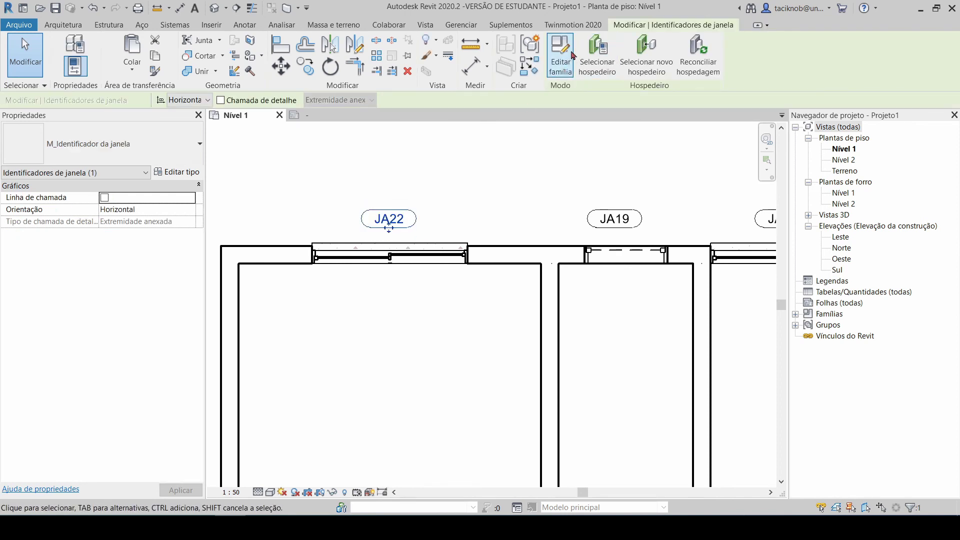
double_click(419, 215)
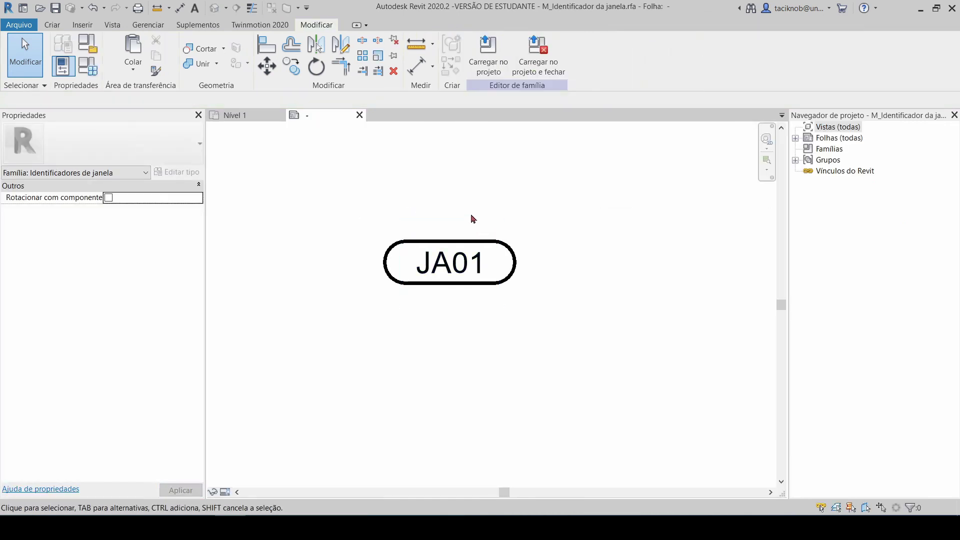
scroll(466, 214, "down", 2)
scroll(463, 210, "up", 3)
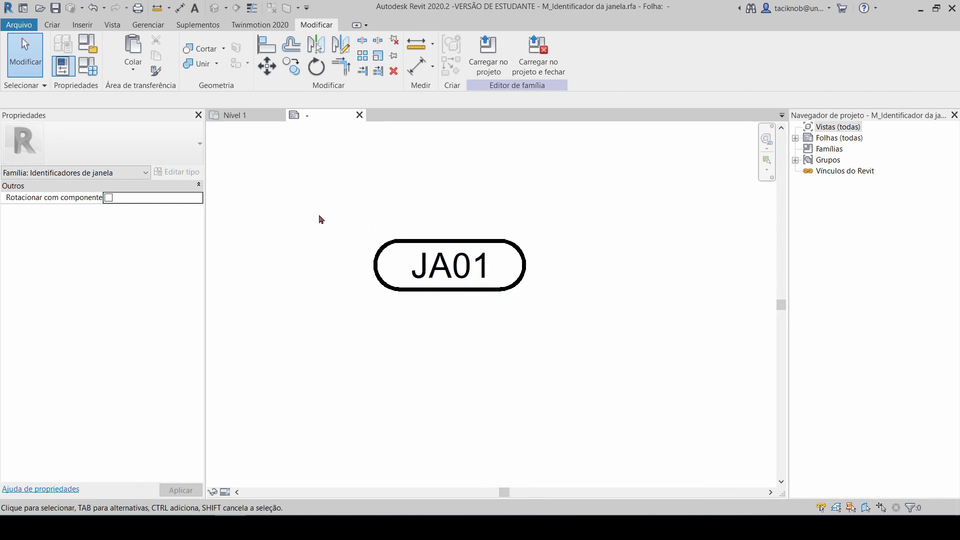
- Place a new label in the window tag family with the parameters Largura, Altura and Altura do peitoril
left_click(52, 26)
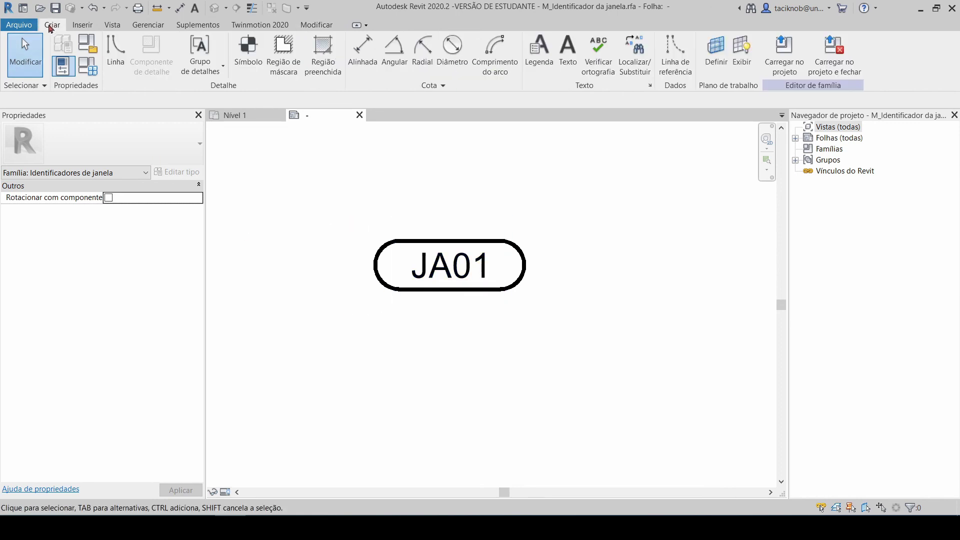
left_click(539, 50)
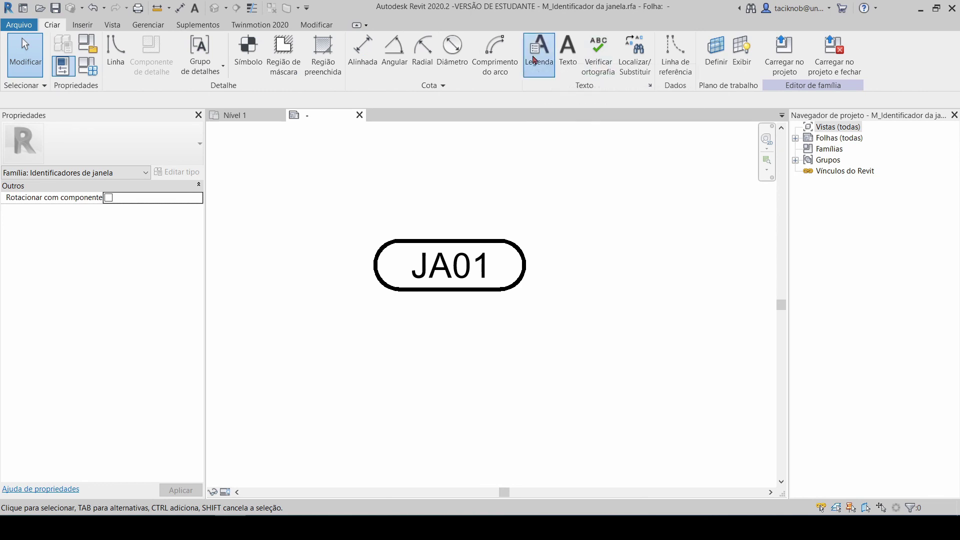
left_click(349, 310)
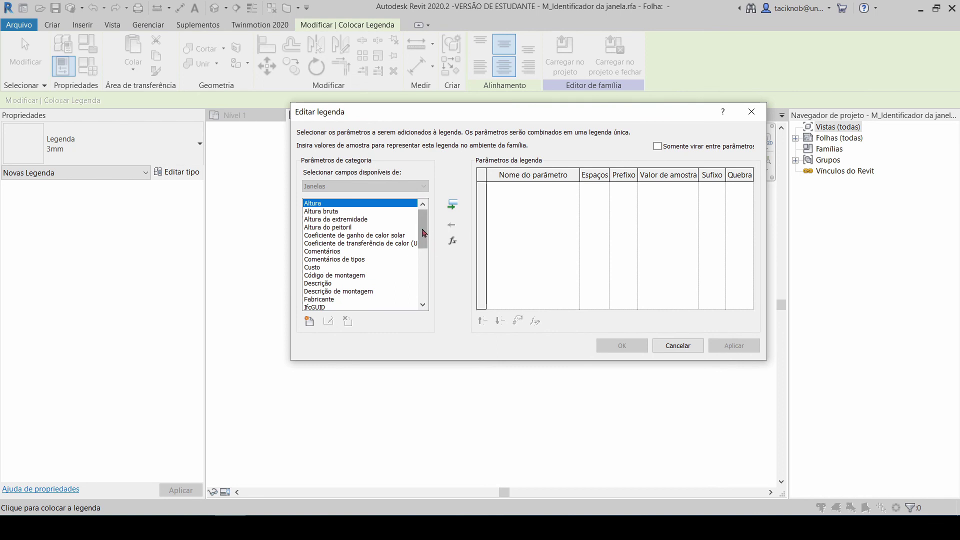
left_click_drag(422, 229, 423, 243)
left_click(317, 276)
left_click(452, 205)
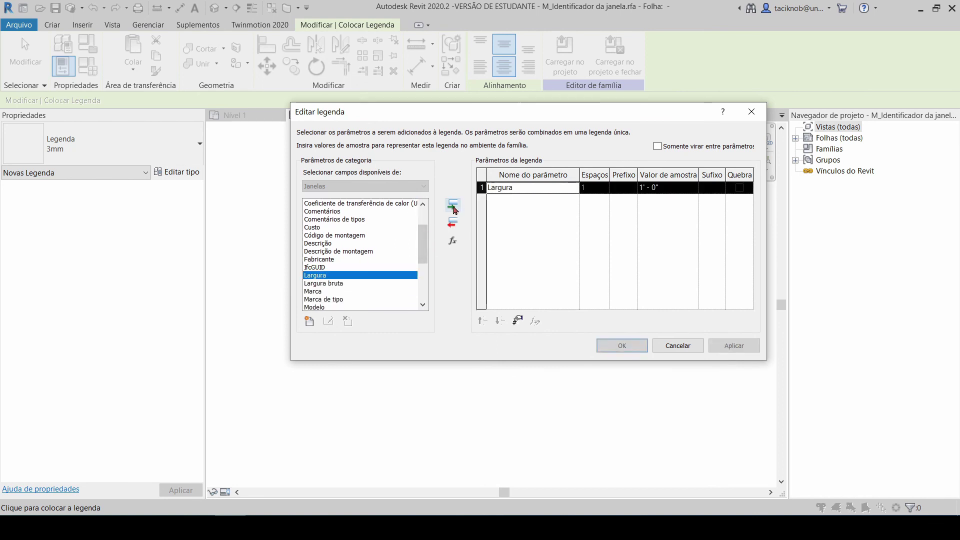
left_click_drag(425, 241, 425, 216)
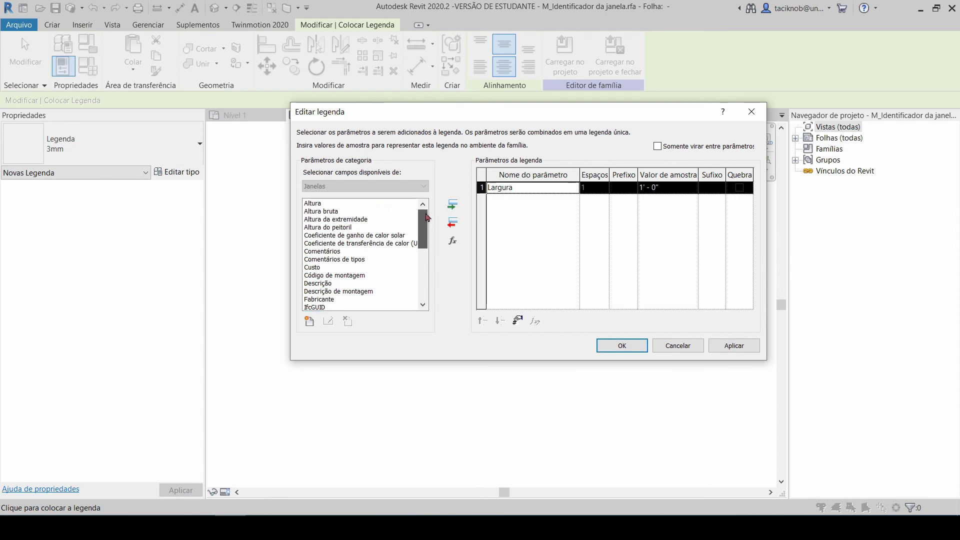
left_click(327, 204)
left_click(452, 206)
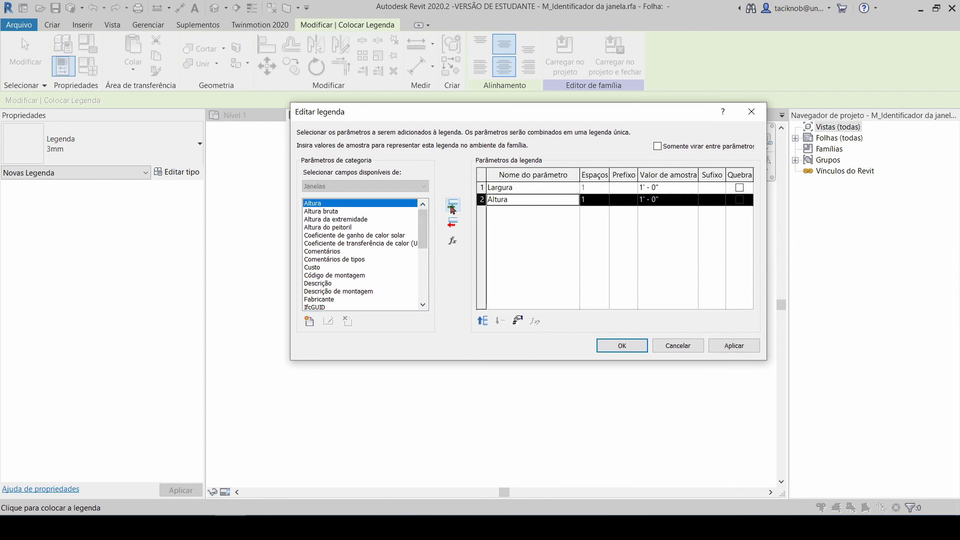
left_click(345, 228)
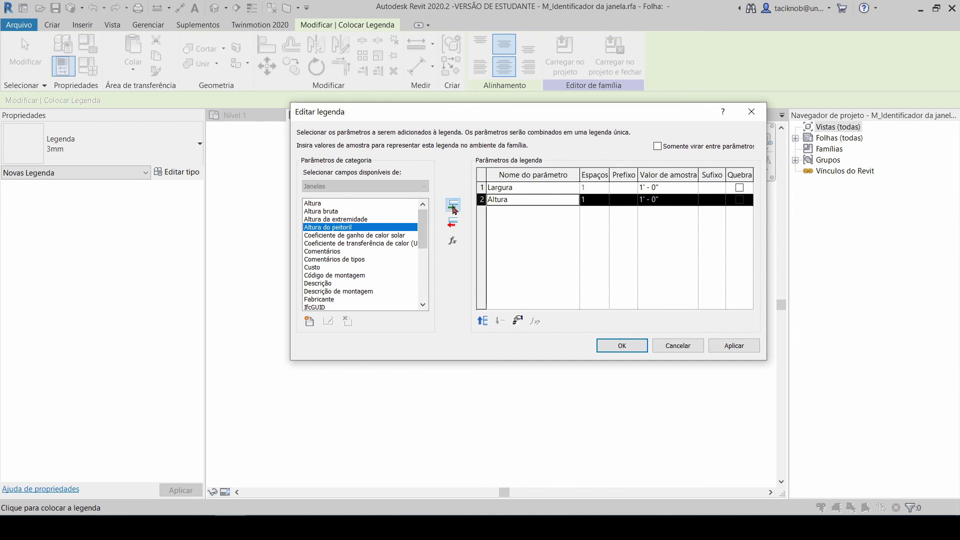
left_click(452, 205)
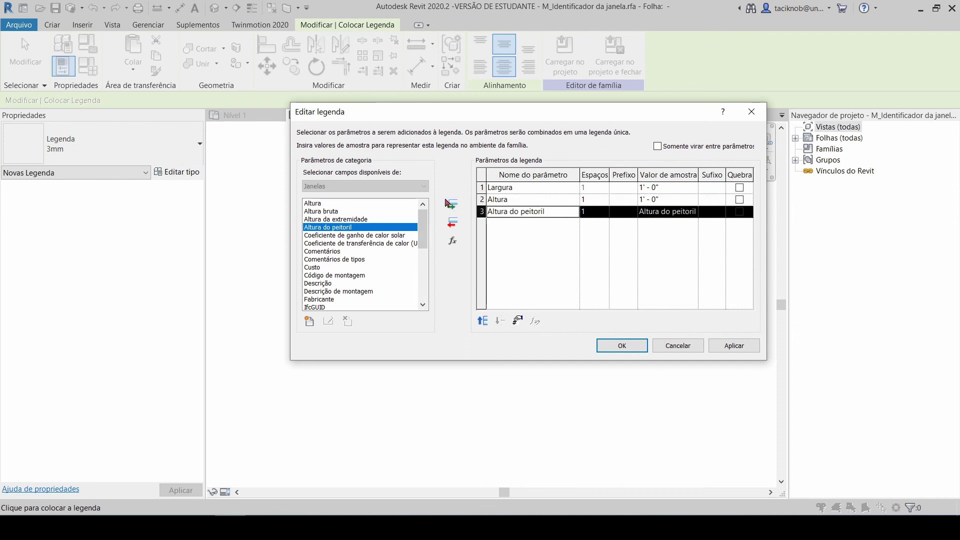
- Give Largura, Altura and Altura do peitoril the sample values 100, 100 and 90, with suffixes x and / on the first two
left_click(669, 188)
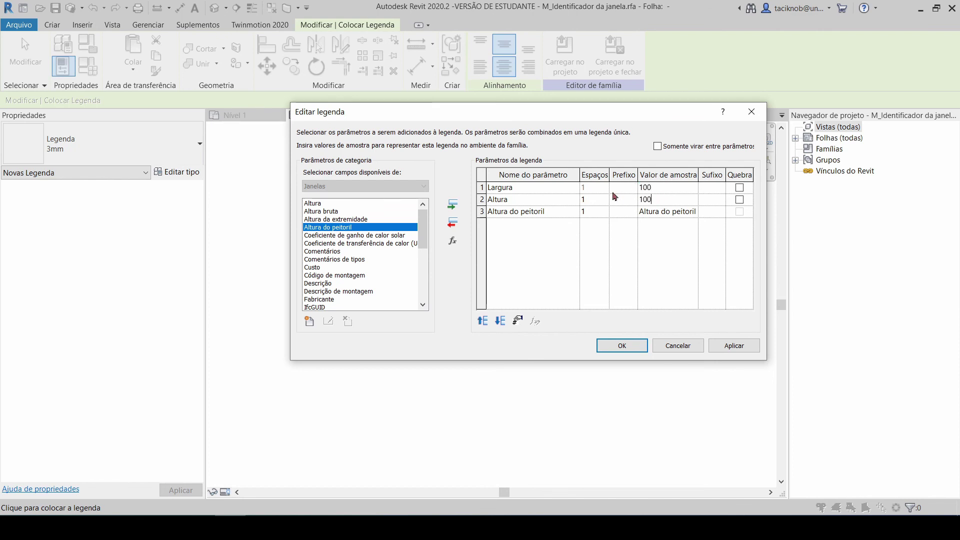
left_click_drag(640, 212, 706, 211)
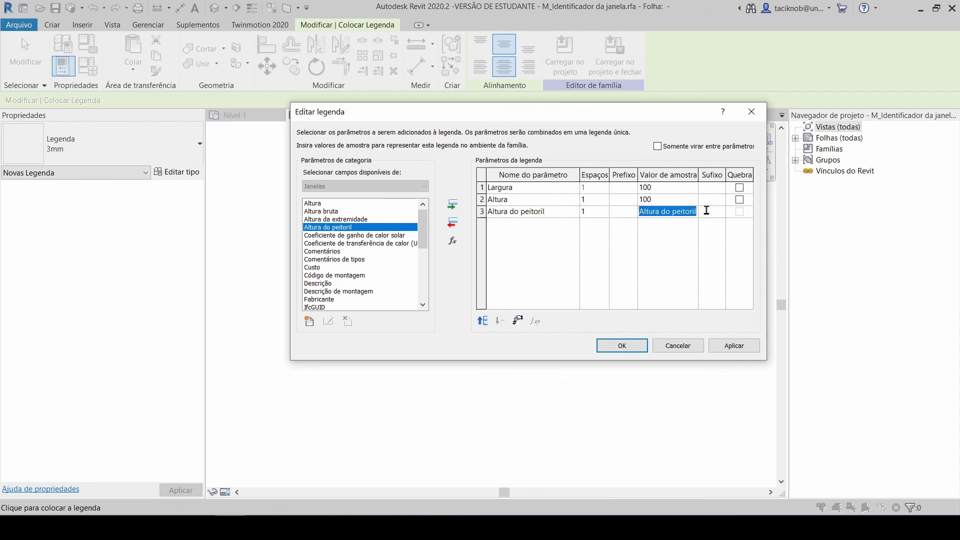
type("90")
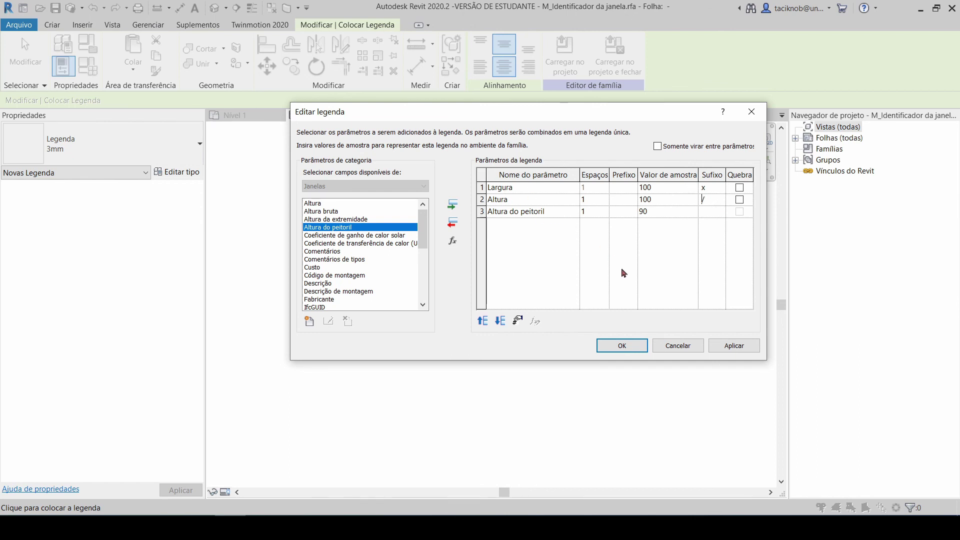
left_click(631, 346)
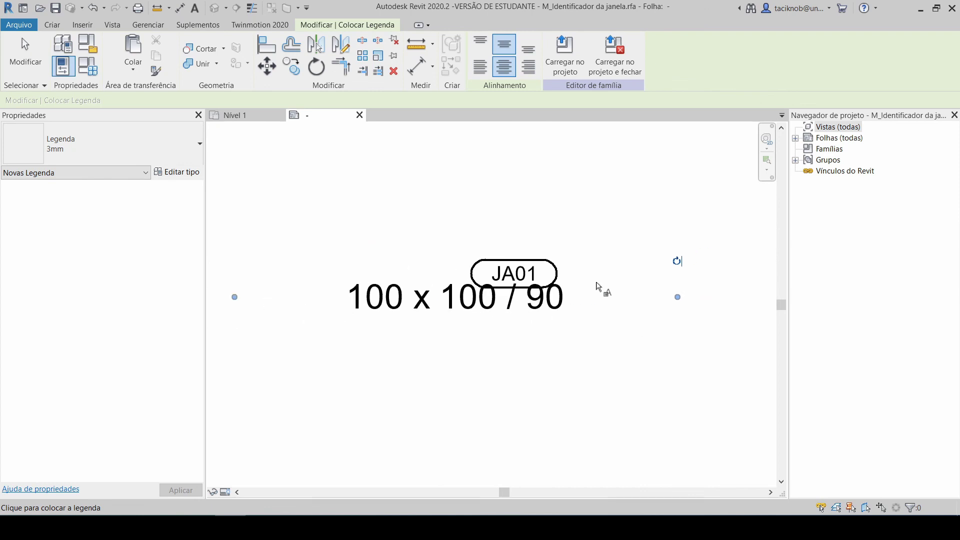
- Shift the dimension label below the JA01 outline and change its type to 1.8mm
key("Escape")
left_click_drag(547, 306, 595, 321)
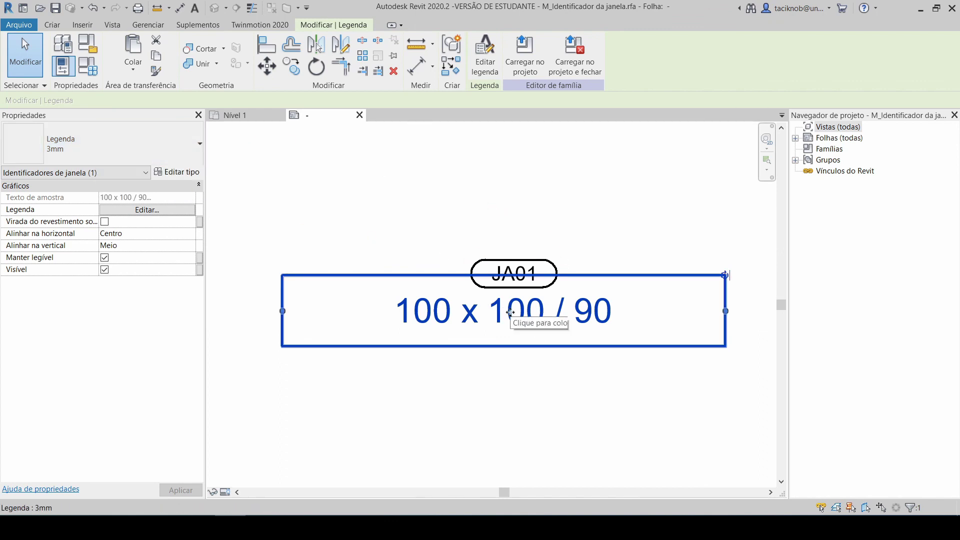
left_click(63, 147)
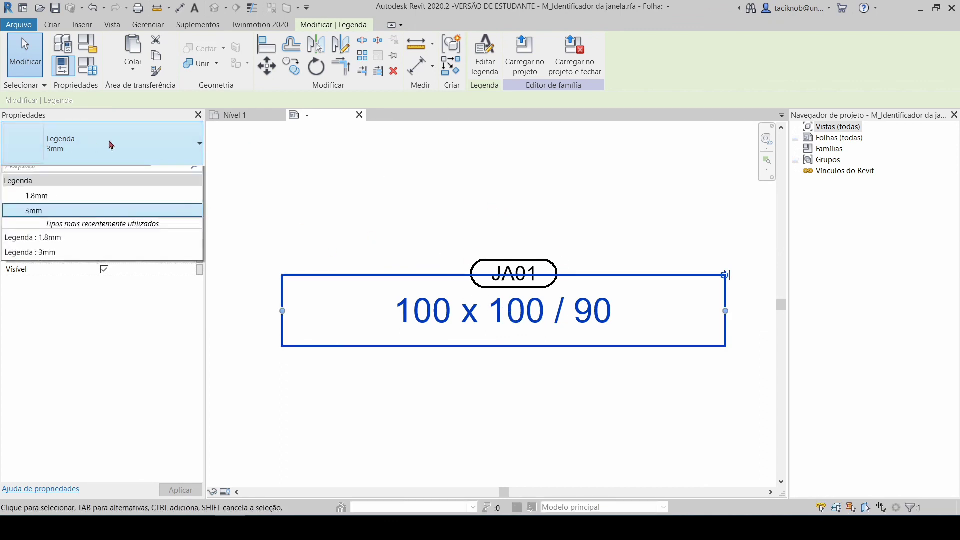
left_click(39, 208)
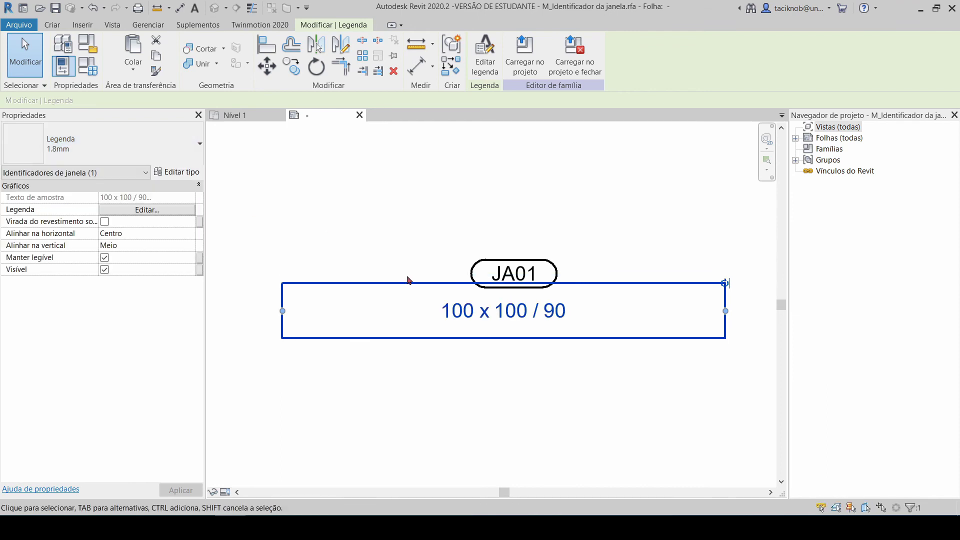
- Center the dimension label beneath the JA01 outline and nudge it up closer to the outline
scroll(497, 311, "up", 2)
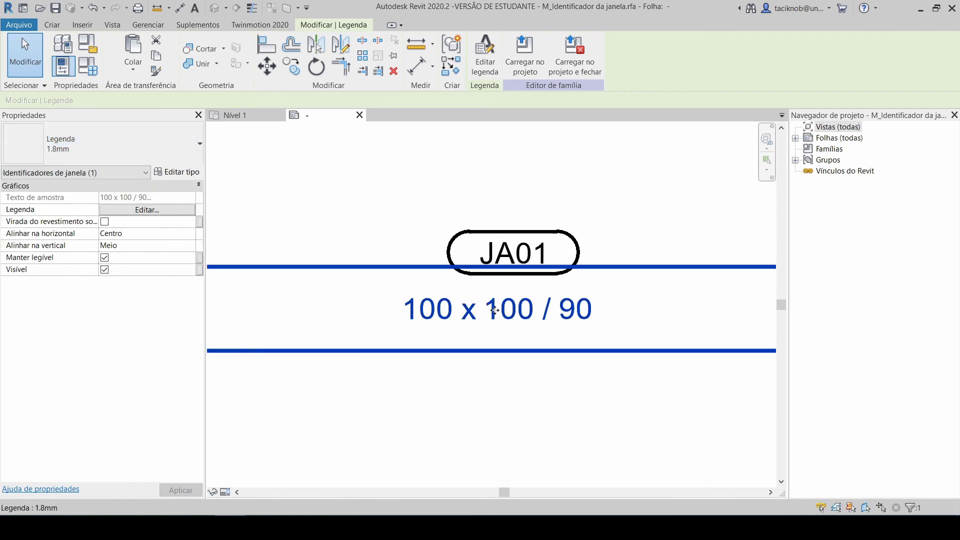
scroll(494, 311, "down", 2)
mouse_move(492, 313)
left_mouse_down()
mouse_move(498, 301)
mouse_move(485, 332)
mouse_move(449, 360)
mouse_move(503, 322)
mouse_move(507, 302)
left_mouse_up()
scroll(521, 280, "up", 1)
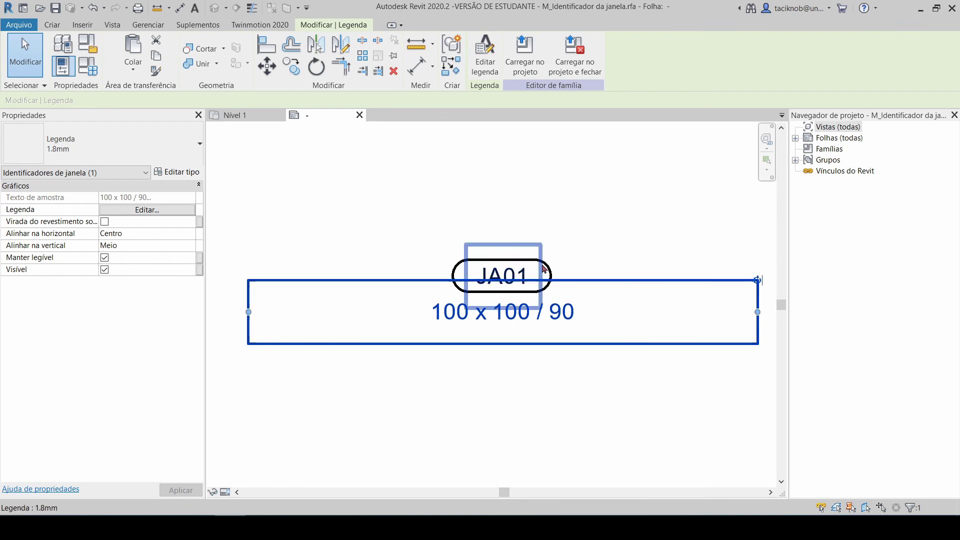
key("Up")
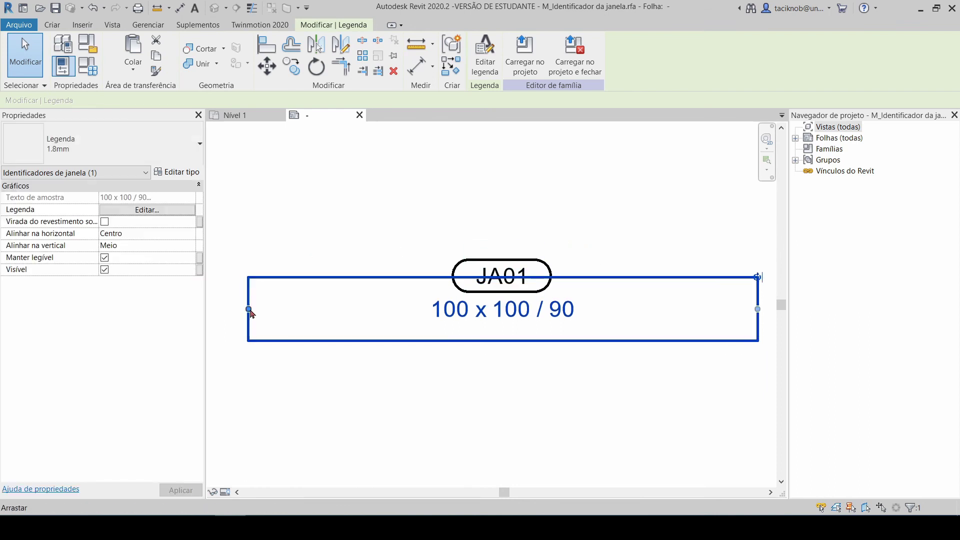
- Narrow the dimension label's box, leaving it wide enough for 100 x 100 / 90 on one line
left_click_drag(249, 312, 452, 317)
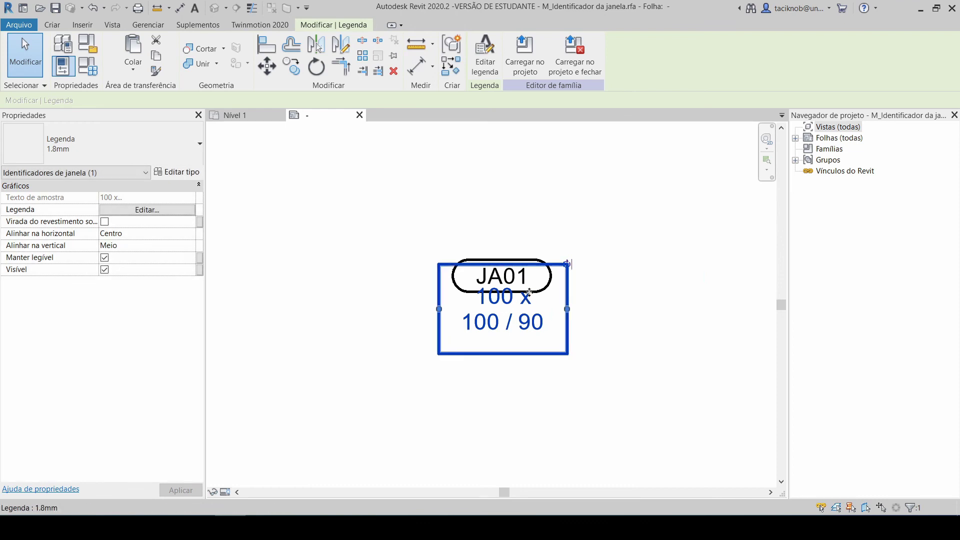
left_click_drag(439, 309, 292, 312)
left_click(292, 353)
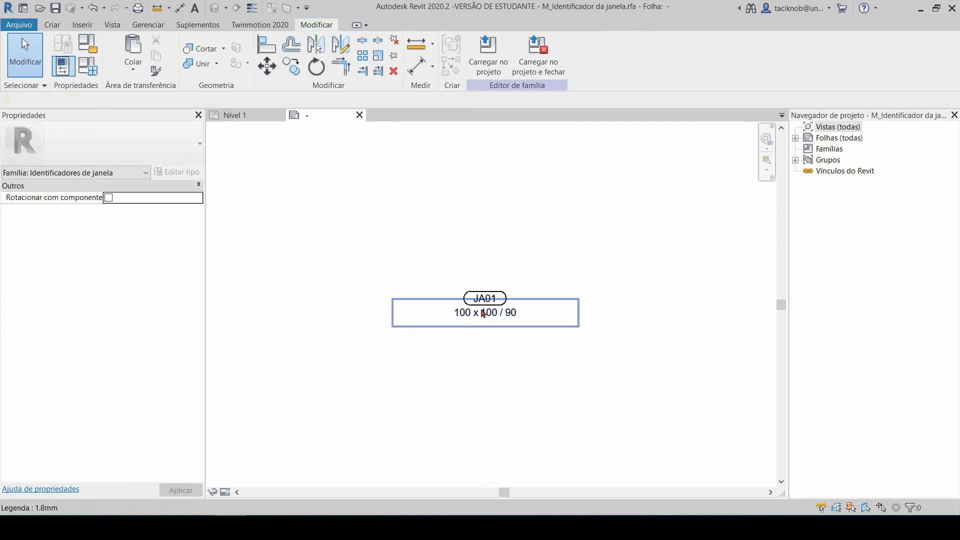
- Load the edited window tag family into the project, replacing the existing version and its parameter values
scroll(322, 272, "up", 4)
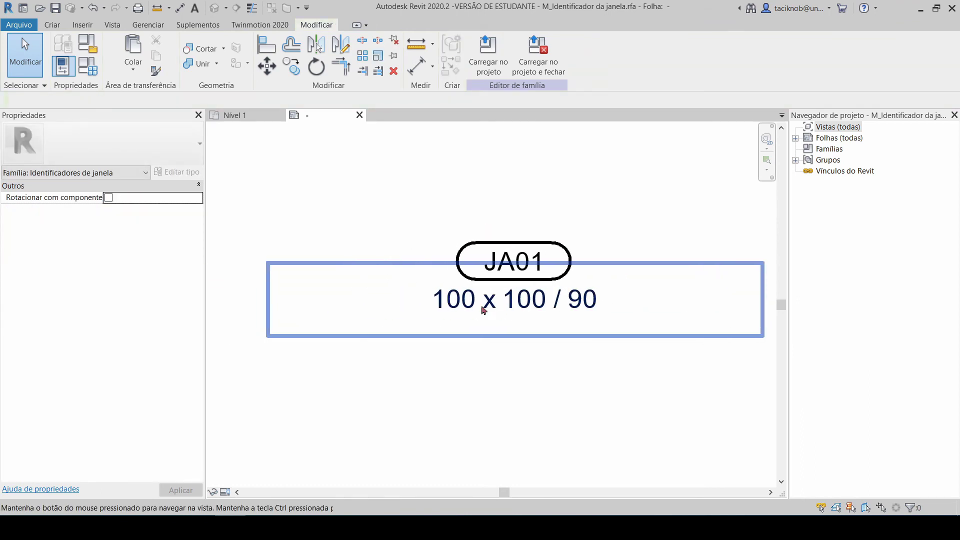
left_click(491, 59)
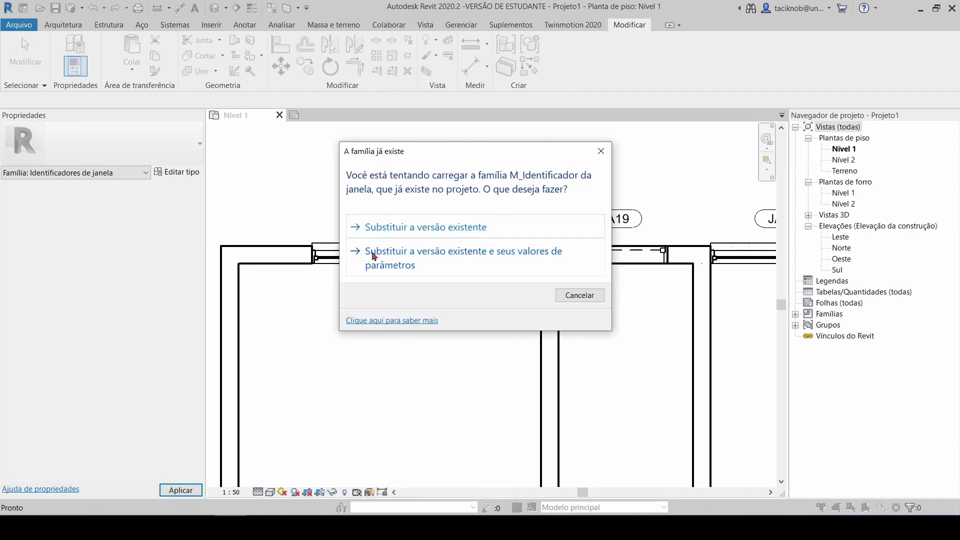
left_click(373, 256)
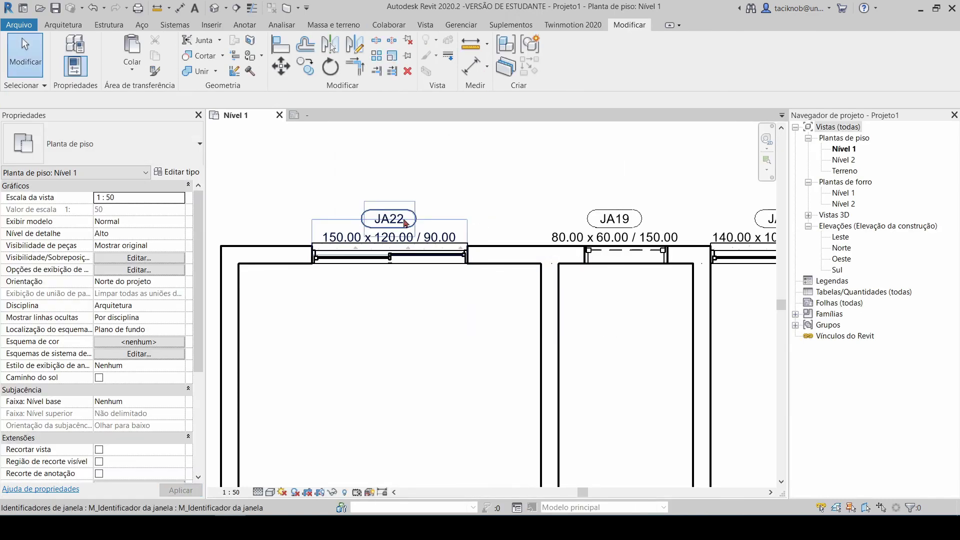
- Nudge the JA22 window tag upward so its dimension text clears the wall
left_click(405, 222)
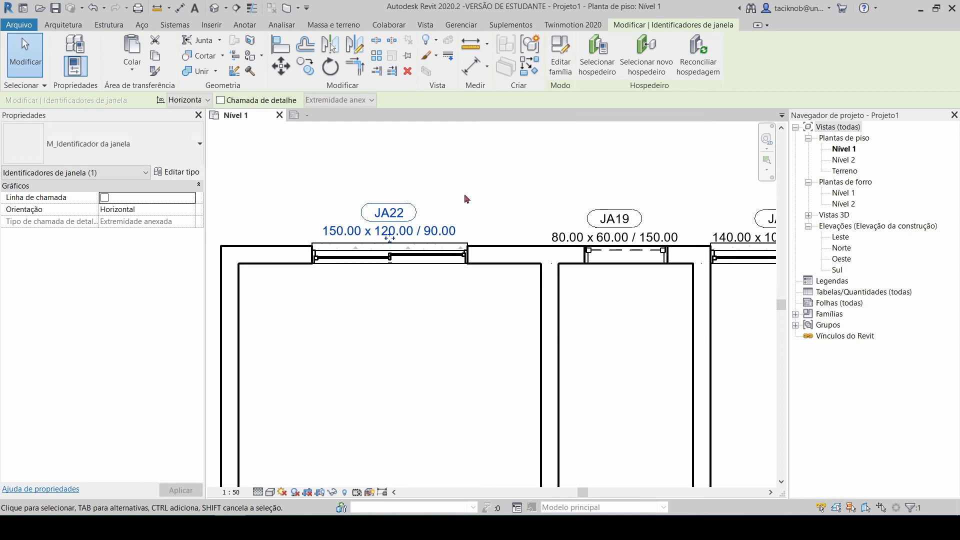
key("Up")
middle_click_drag(517, 208, 502, 169)
left_click(460, 168)
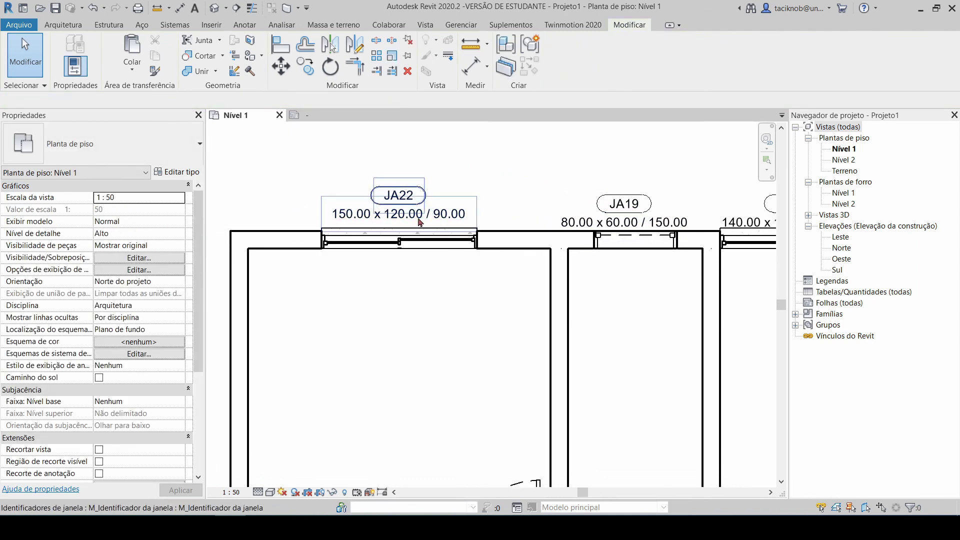
- Set the project's linear unit format to suppress trailing zeros, keeping centimetres with 2 decimal places
key("u")
key("n")
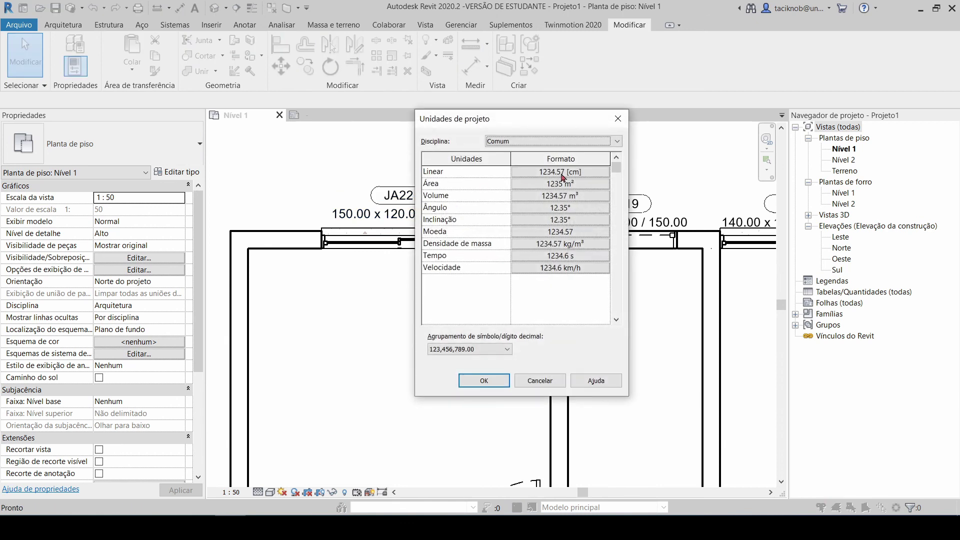
left_click(562, 173)
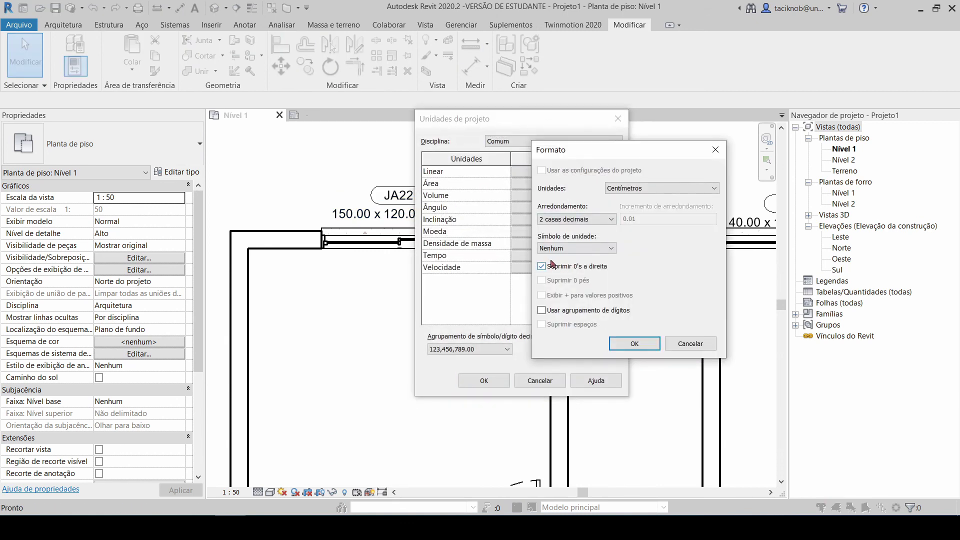
left_click(634, 343)
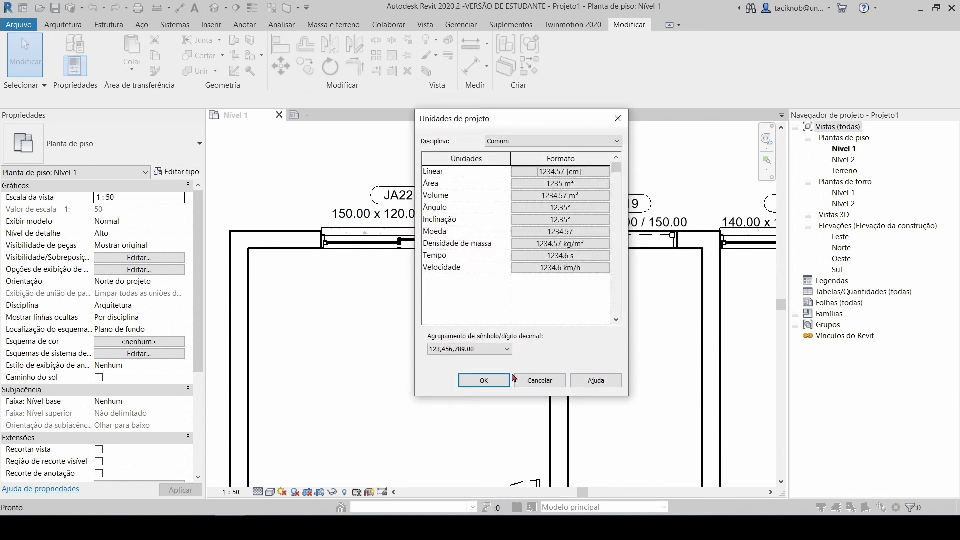
left_click(487, 381)
scroll(303, 254, "down", 2)
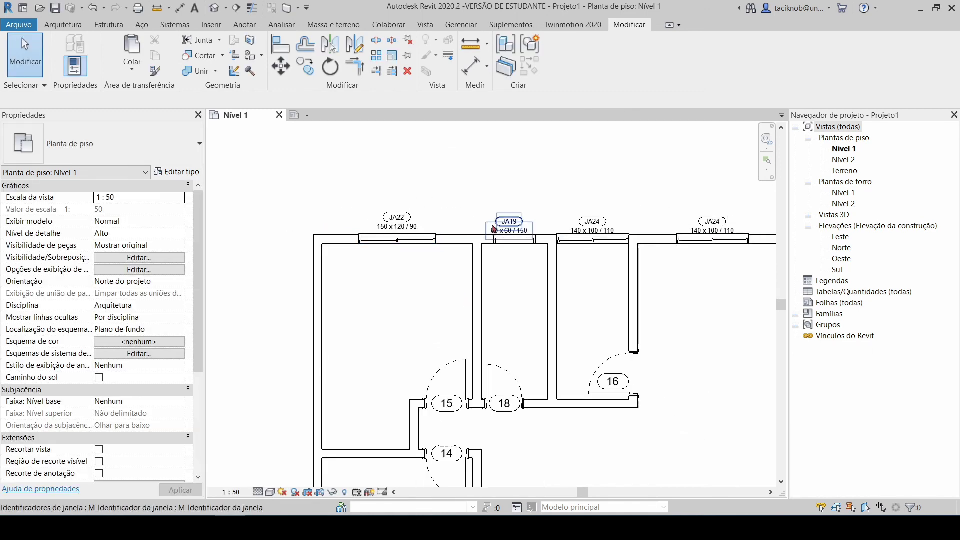
- Nudge the JA19 and JA24 window tags upward so their dimension text clears the upper wall
left_click(531, 225)
left_click_drag(532, 225, 540, 222)
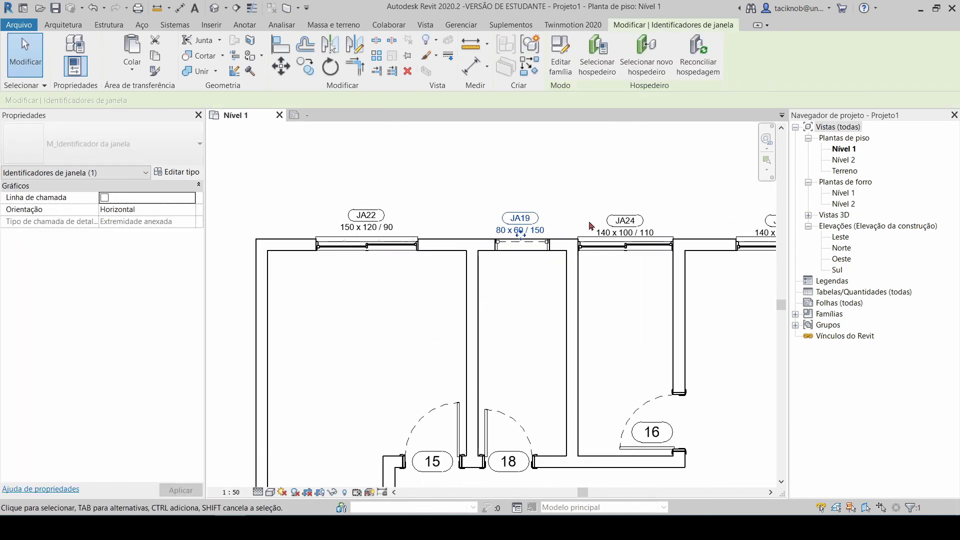
left_click(647, 229)
scroll(722, 223, "down", 5)
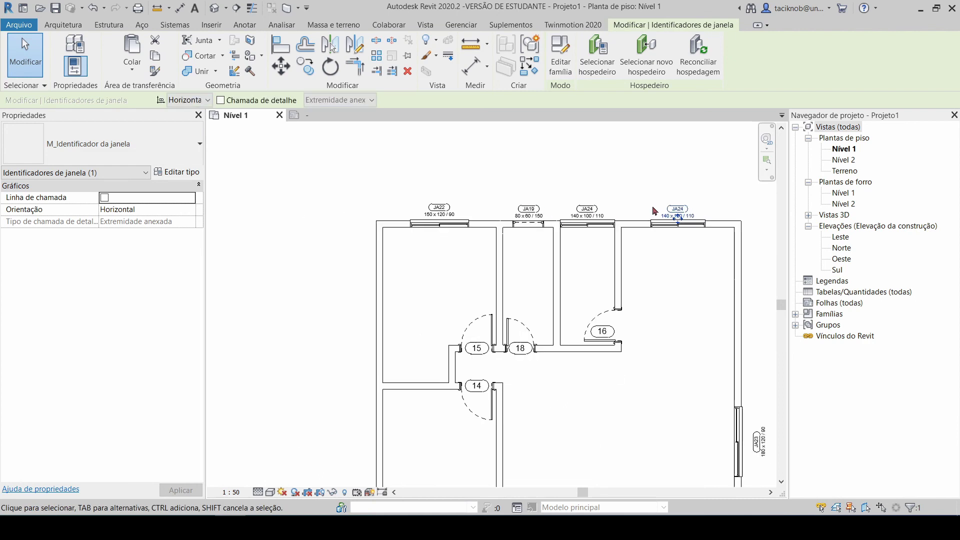
- Nudge the JA23 tag left and the two JA22 tags below the lower wall upward, closer to their windows
left_click(709, 341)
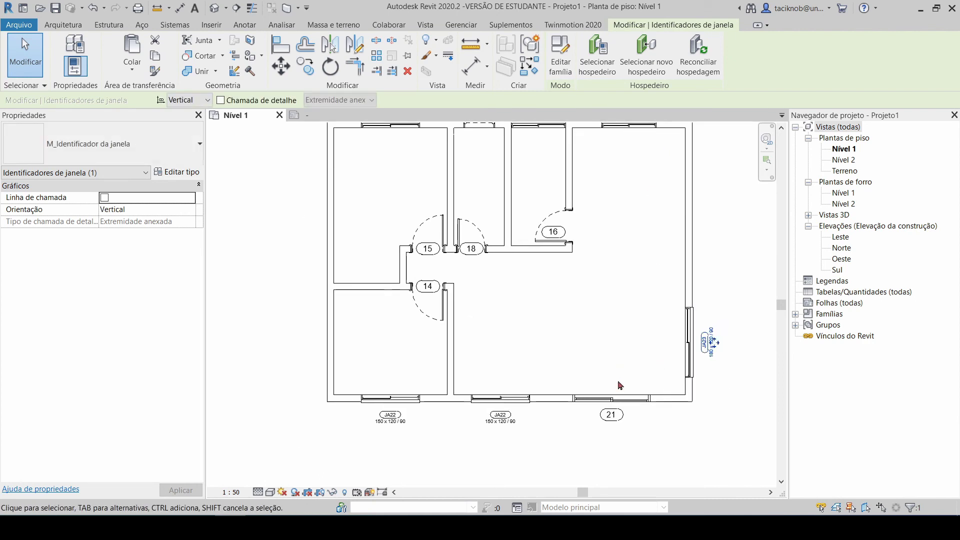
key("Left")
left_click(506, 416)
key("Up")
key("Up")
left_click(390, 422)
key("Up")
key("Up")
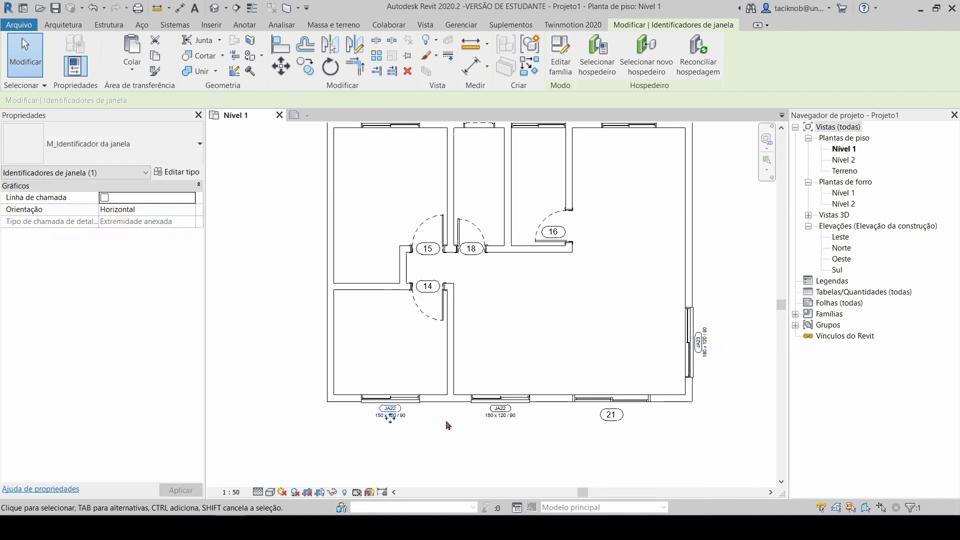
left_click(448, 424)
- Open the family of door tag 18, M_Identificador da porta, for editing
scroll(552, 262, "up", 2)
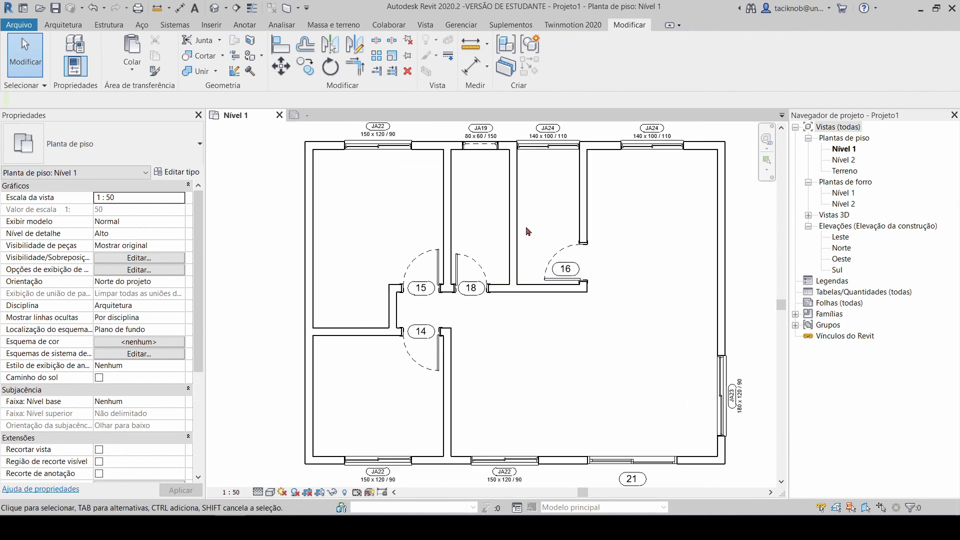
middle_click_drag(532, 230, 530, 277)
scroll(617, 296, "up", 2)
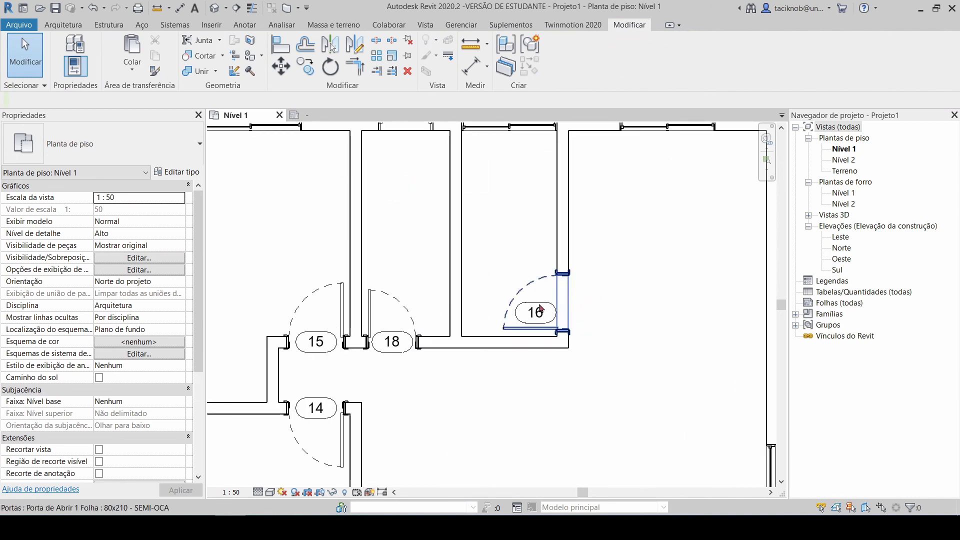
left_click(391, 358)
middle_click_drag(393, 361, 467, 332)
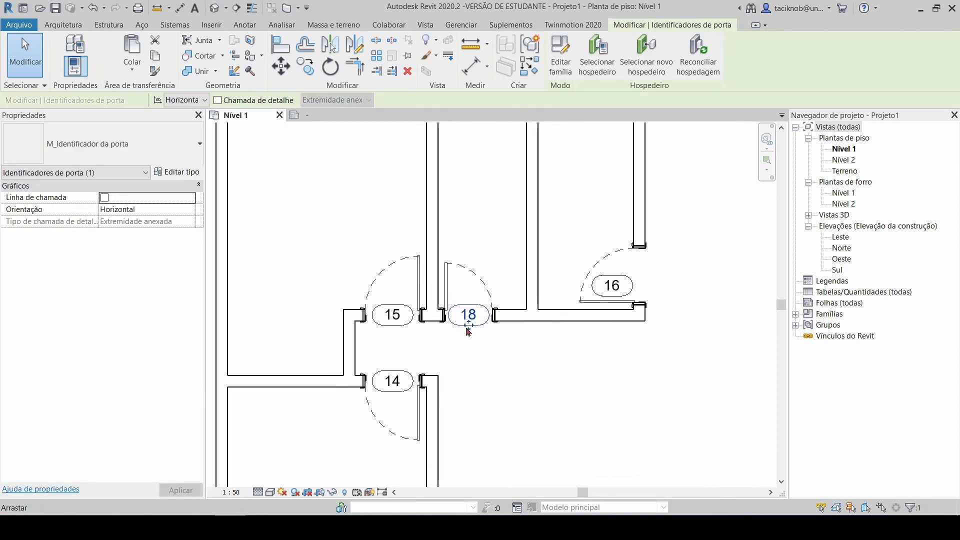
scroll(468, 331, "up", 2)
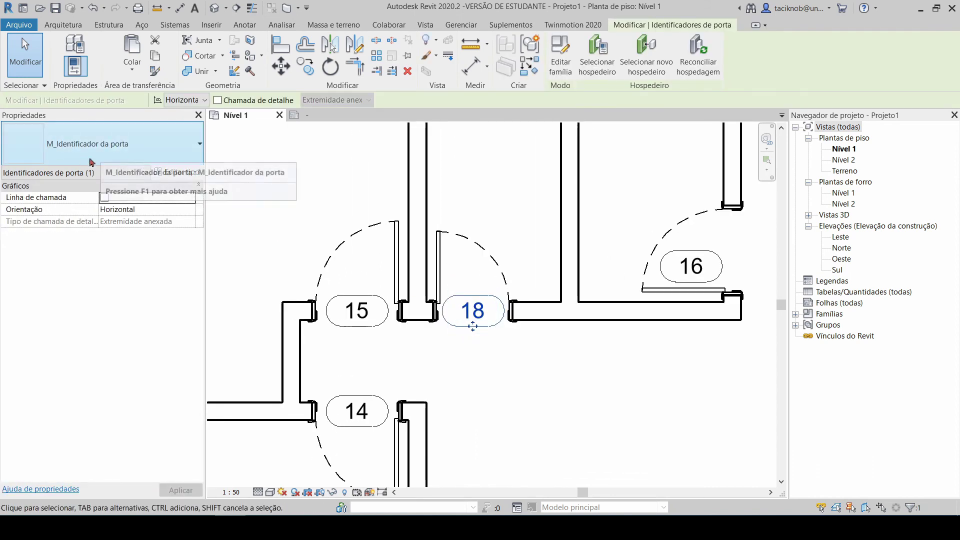
left_click(562, 60)
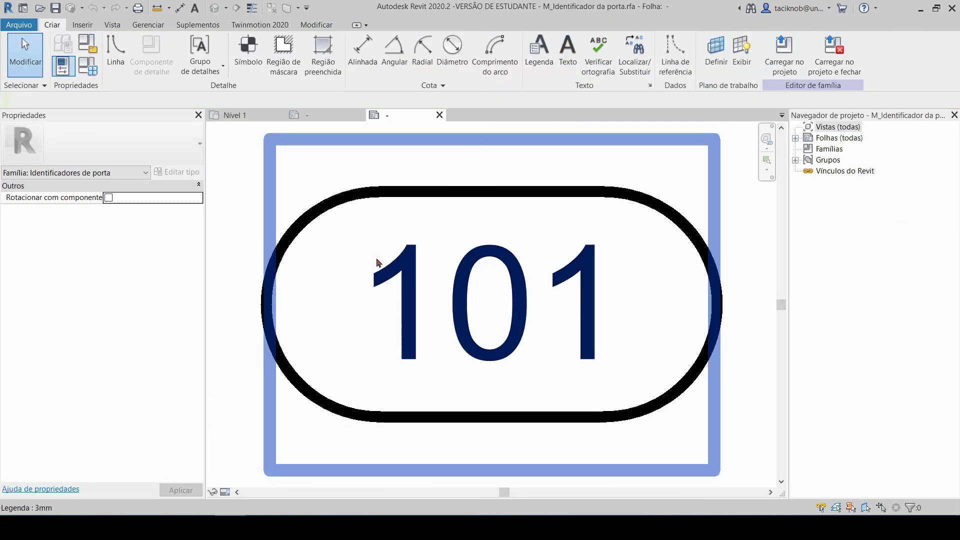
- Duplicate the 101 label's type as 1.8mm and set its text size to 1.8 mm
scroll(379, 263, "down", 3)
left_click(448, 264)
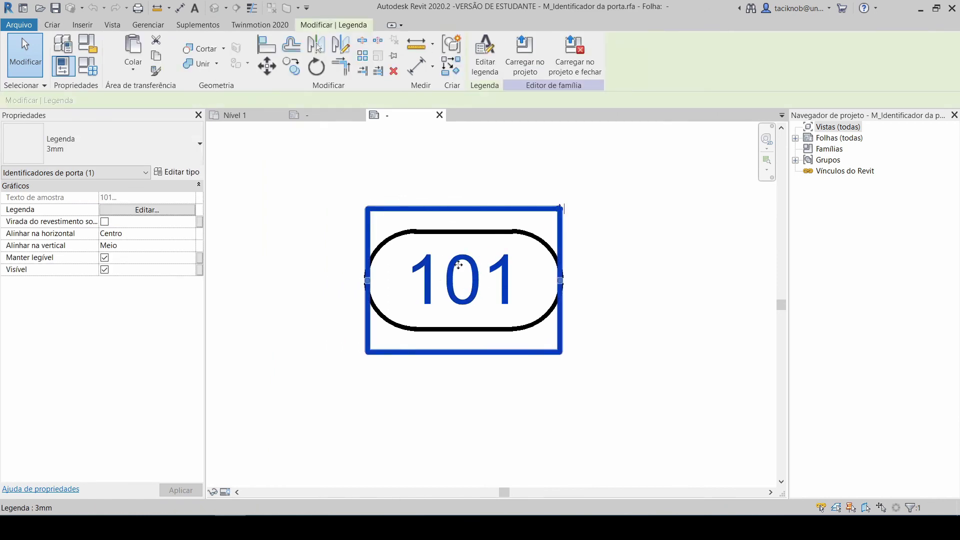
left_click(190, 173)
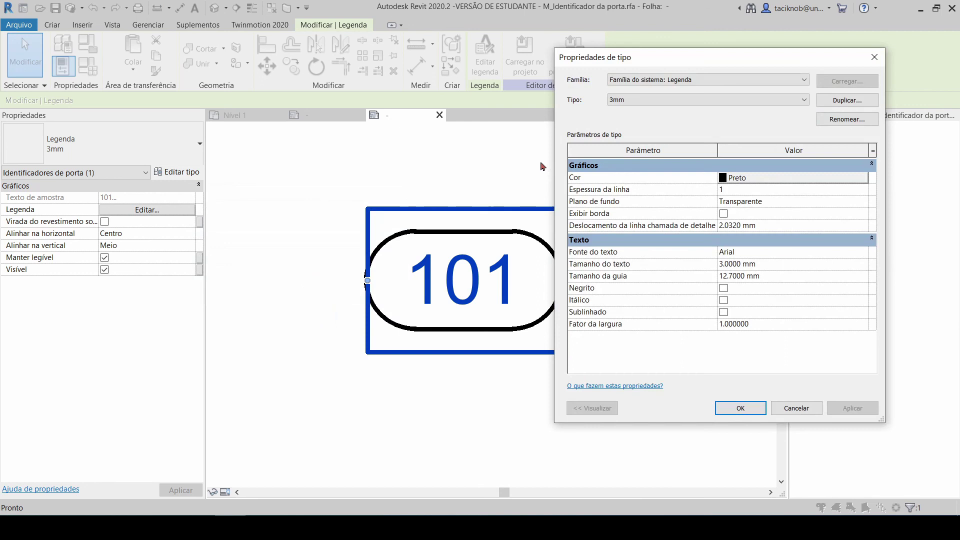
left_click(866, 101)
type("1.8mm")
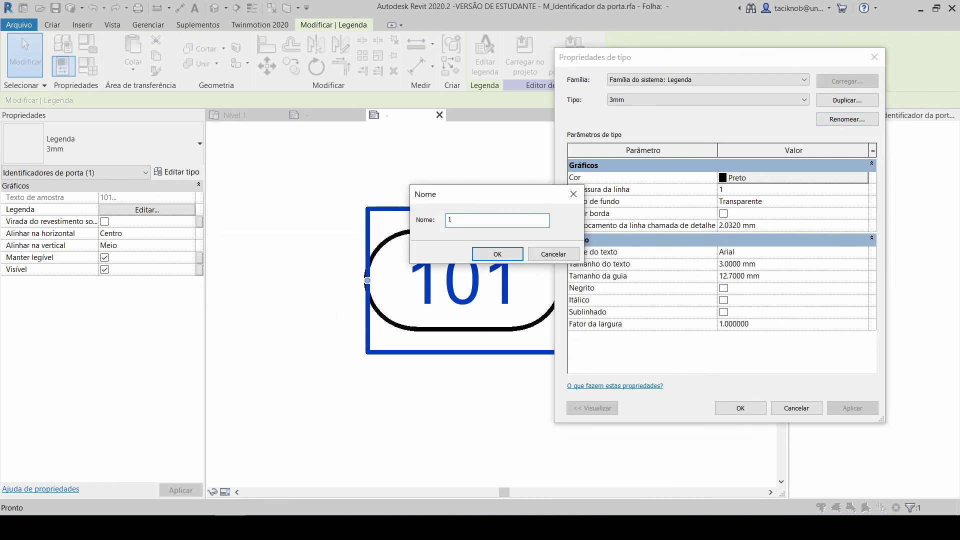
left_click(498, 253)
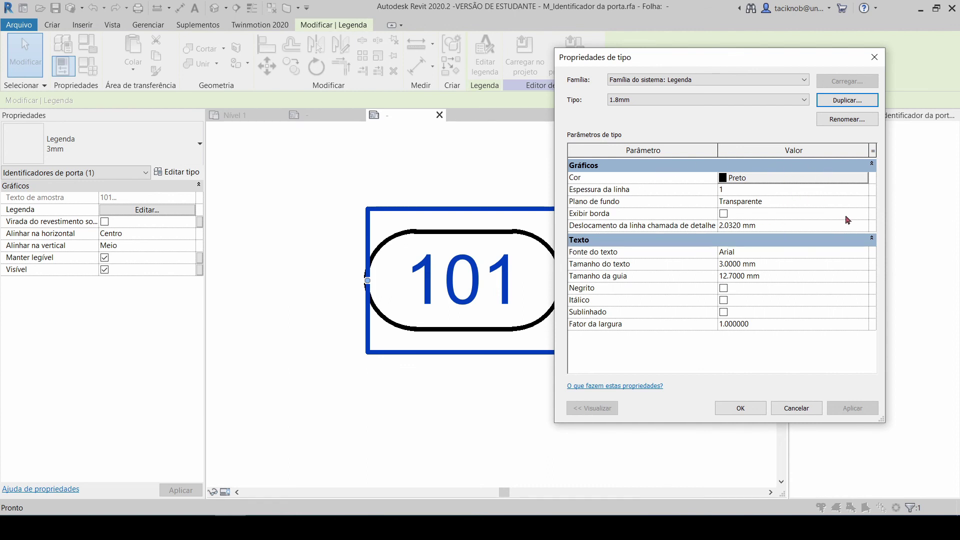
left_click(780, 263)
type("1.8")
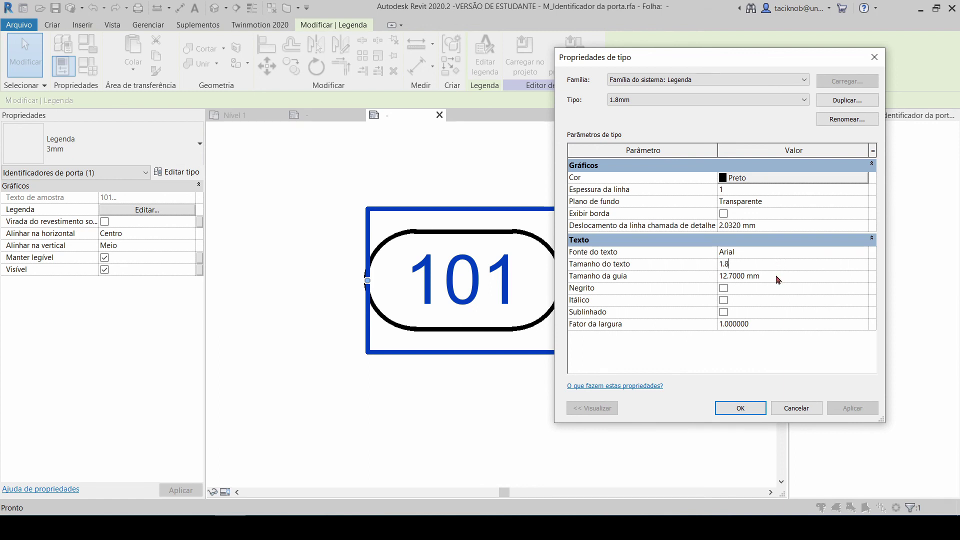
left_click(761, 407)
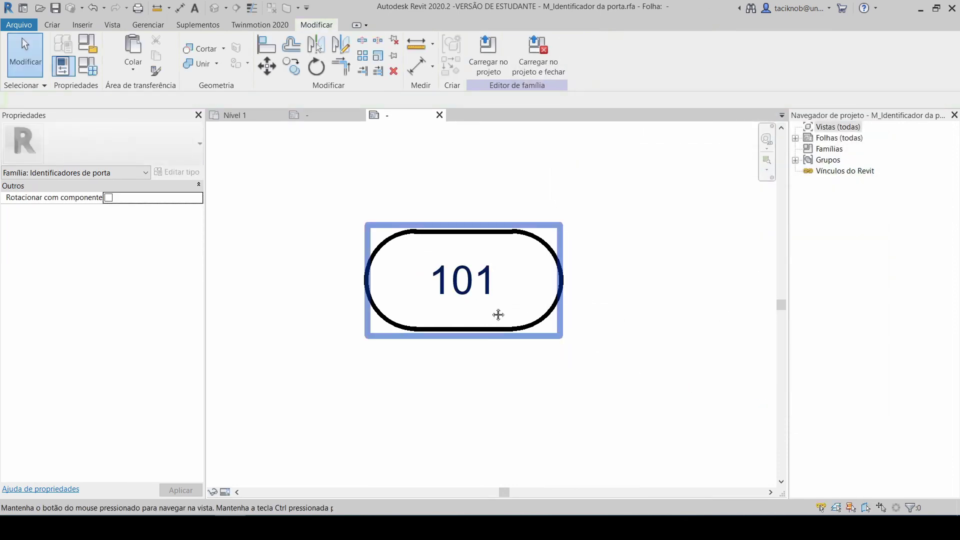
- Move the outline's upper and lower lines inward around the label, making the rounded tag about 3.6 mm high
middle_click_drag(496, 314, 535, 306)
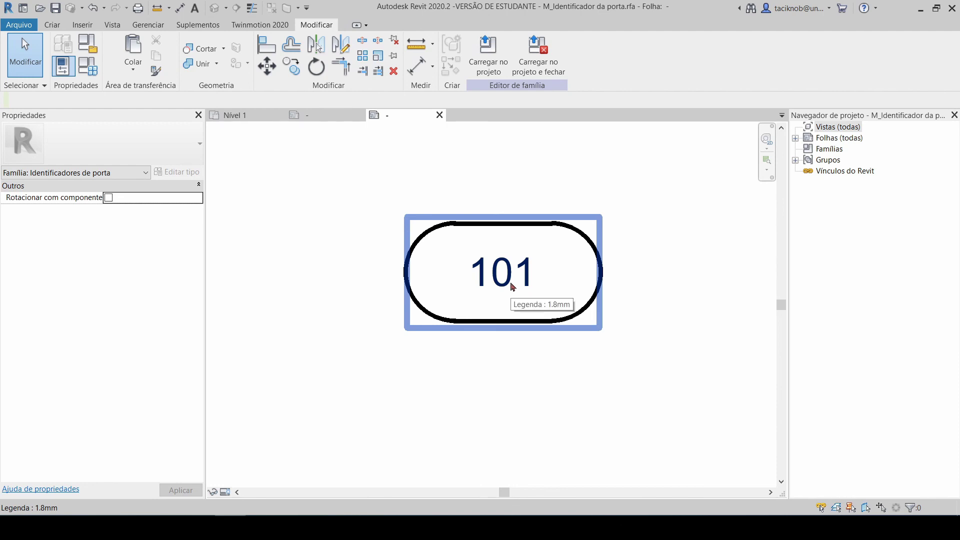
left_click(494, 226)
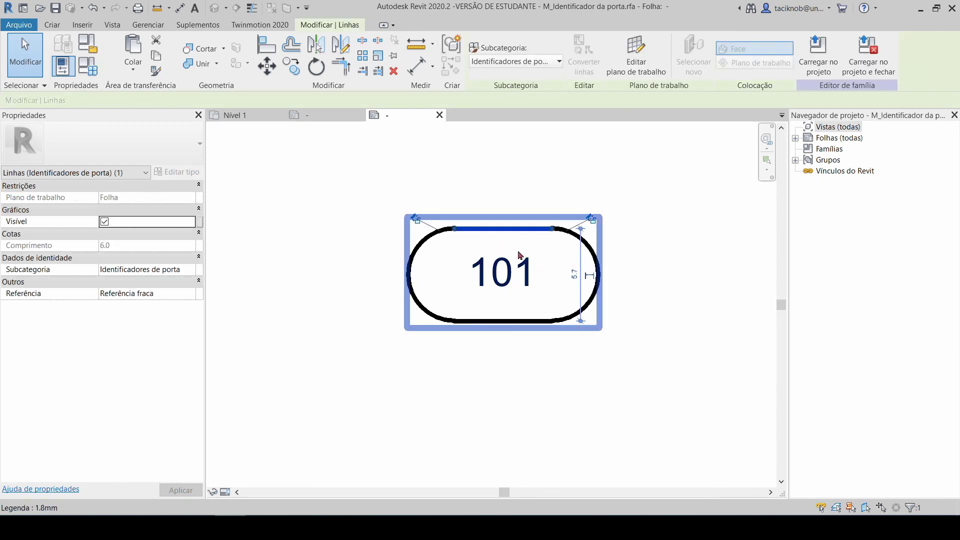
left_click_drag(507, 234, 507, 240)
left_click(619, 285)
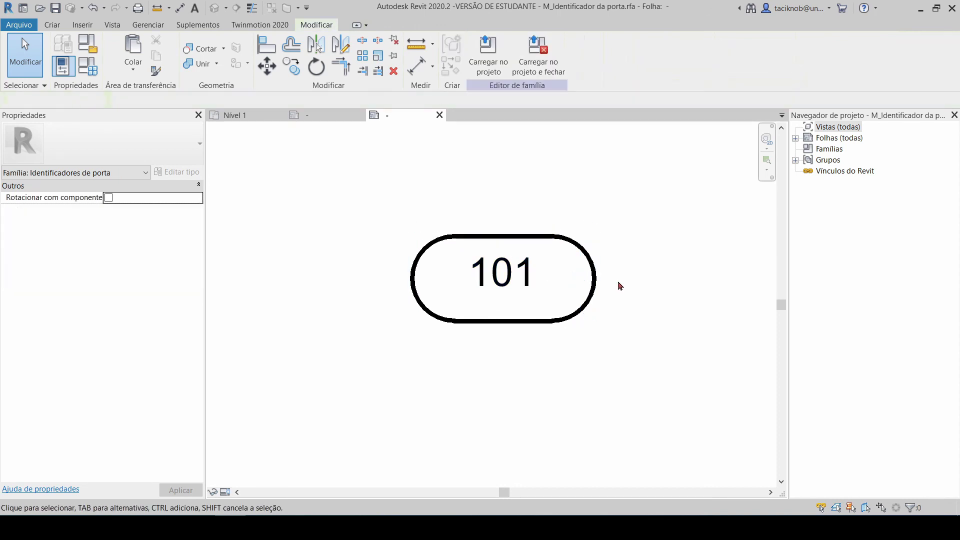
left_click(524, 321)
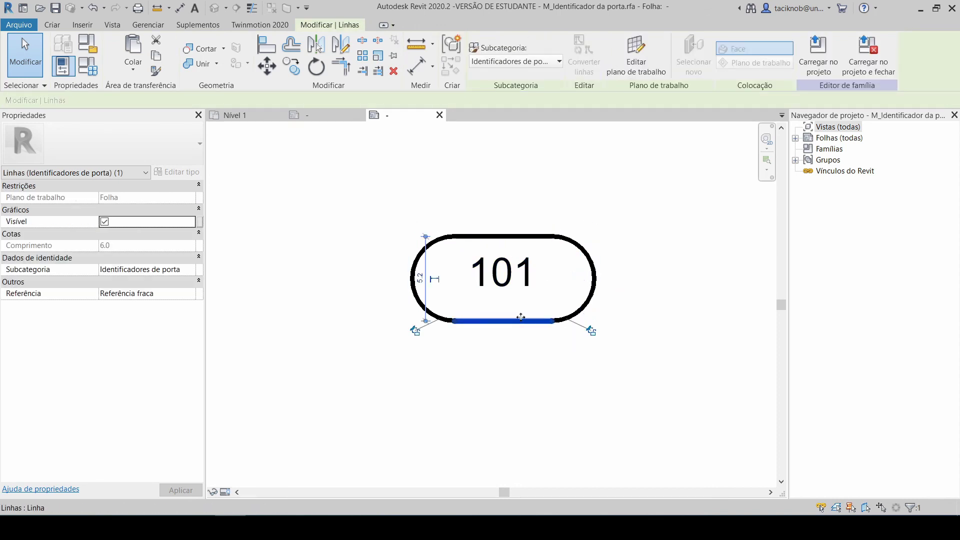
left_click_drag(525, 321, 520, 304)
left_click(509, 242)
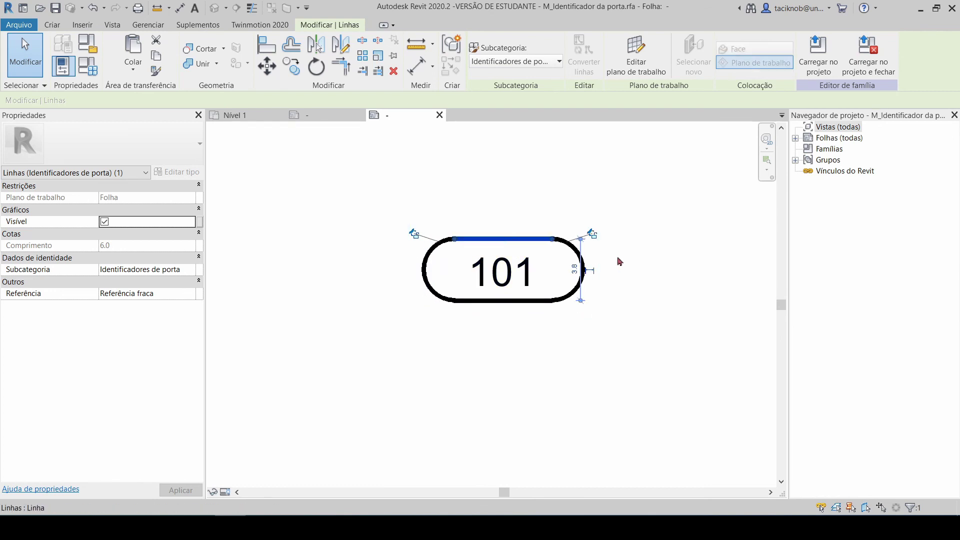
key("Down")
left_click(662, 253)
scroll(599, 266, "down", 1)
- Replace the label's Marca parameter with Marca de tipo, using the prefix PO and sample value 01
left_click(531, 280)
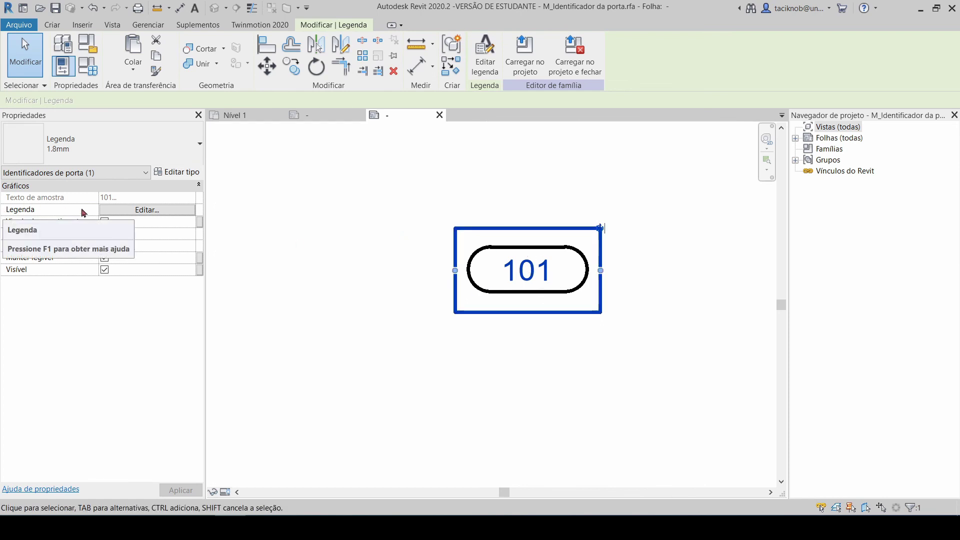
left_click(121, 211)
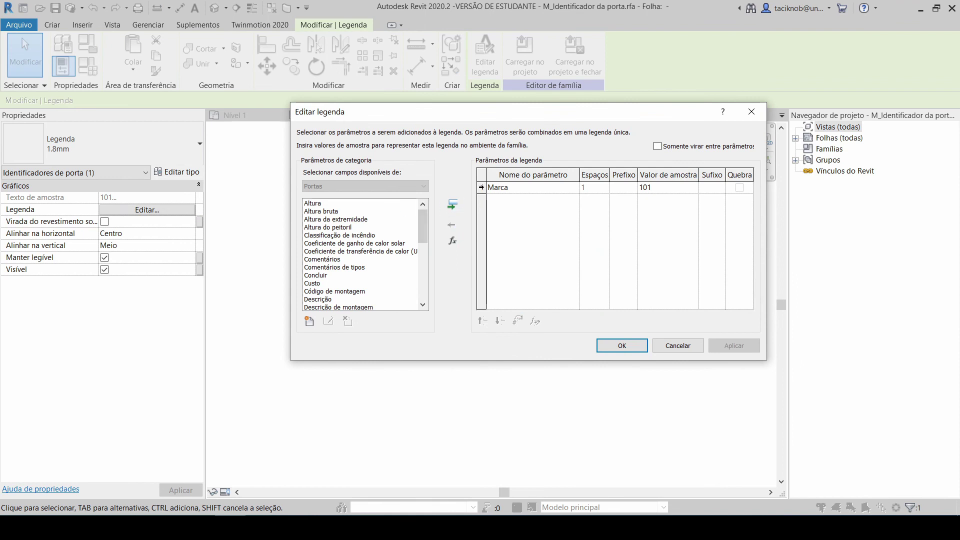
left_click(482, 188)
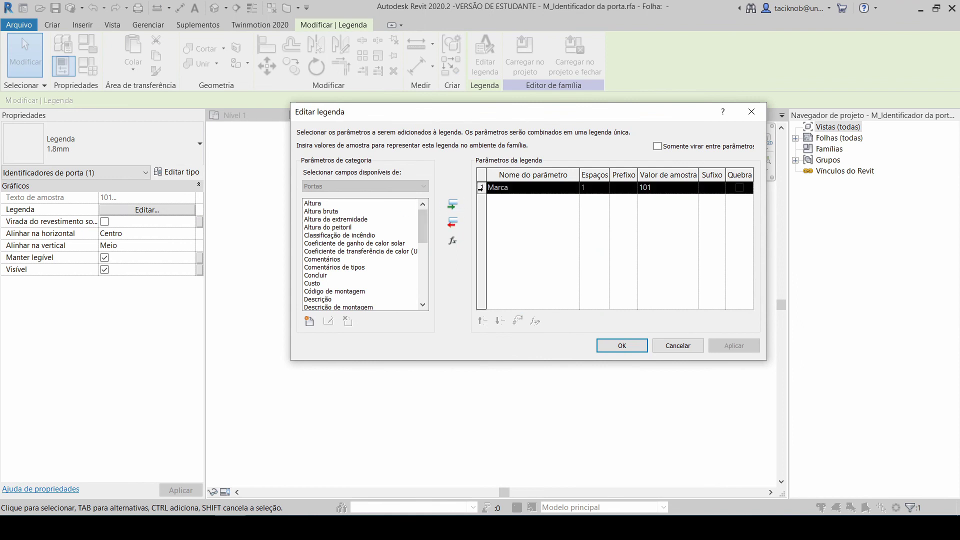
left_click(452, 222)
left_click_drag(423, 226, 423, 262)
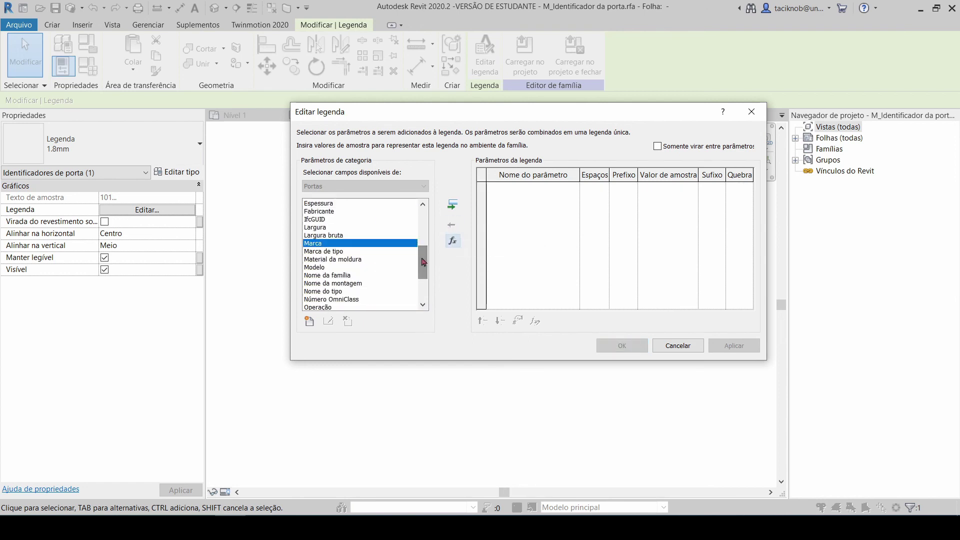
left_click(331, 252)
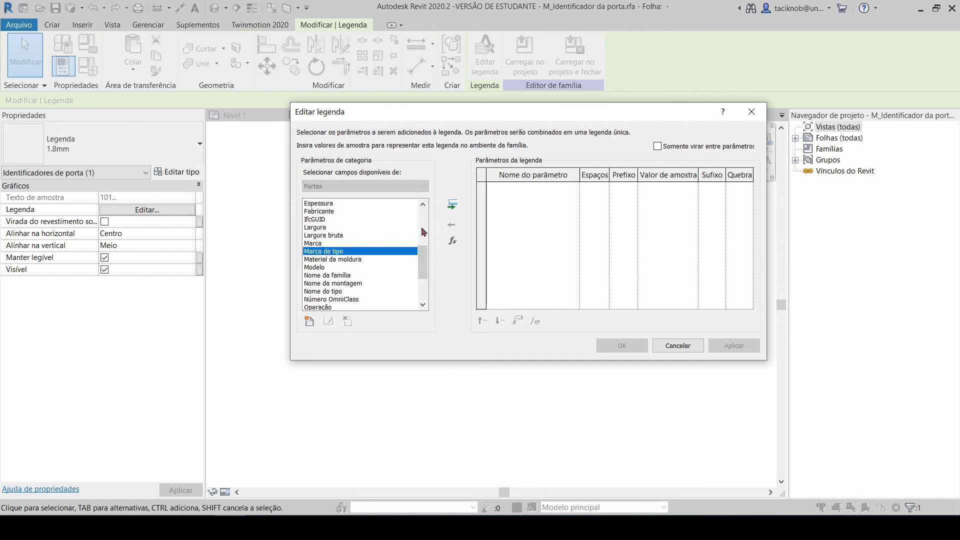
left_click(452, 205)
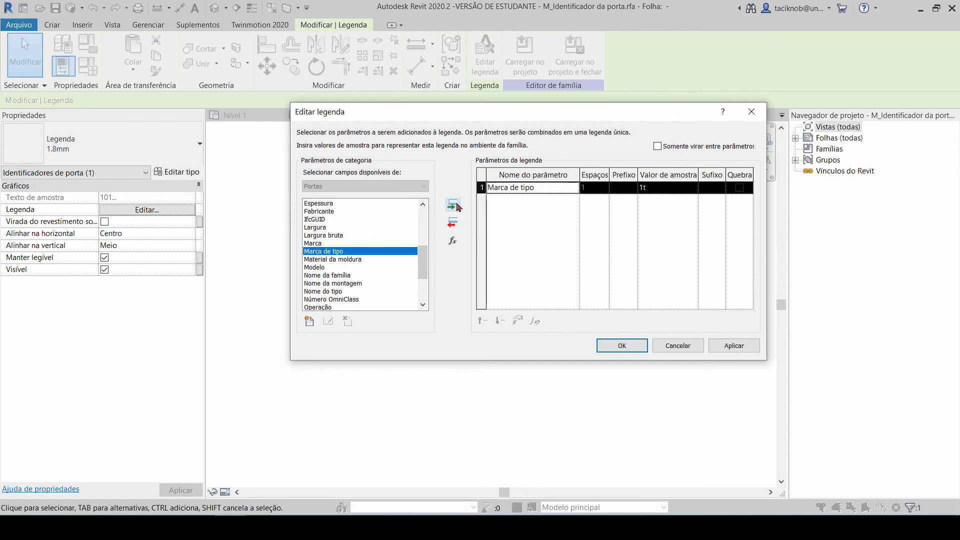
left_click(658, 186)
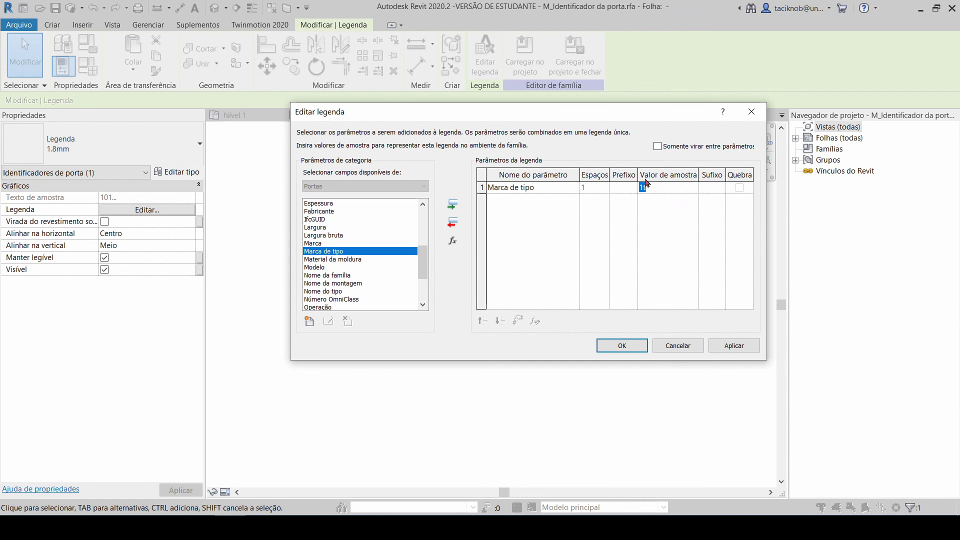
left_click(624, 187)
left_click(630, 343)
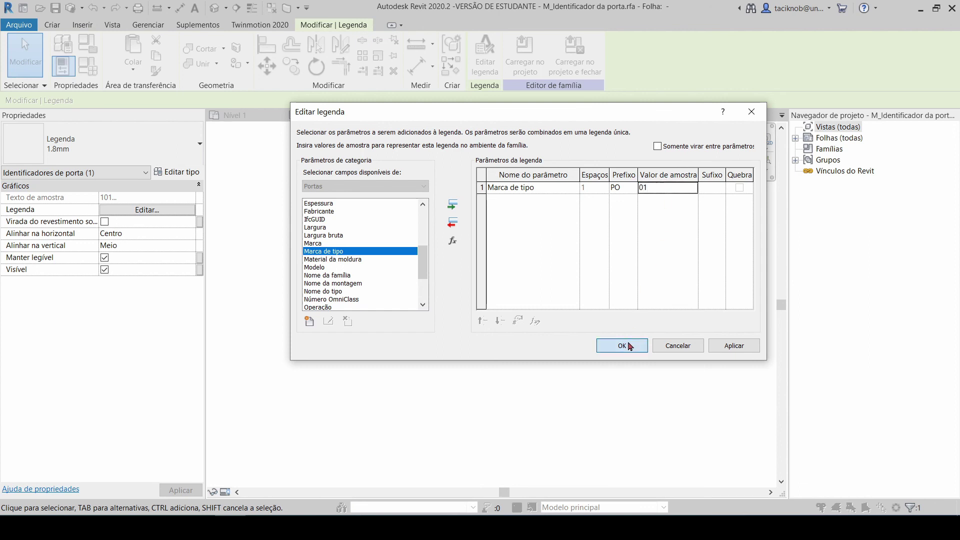
left_click(639, 305)
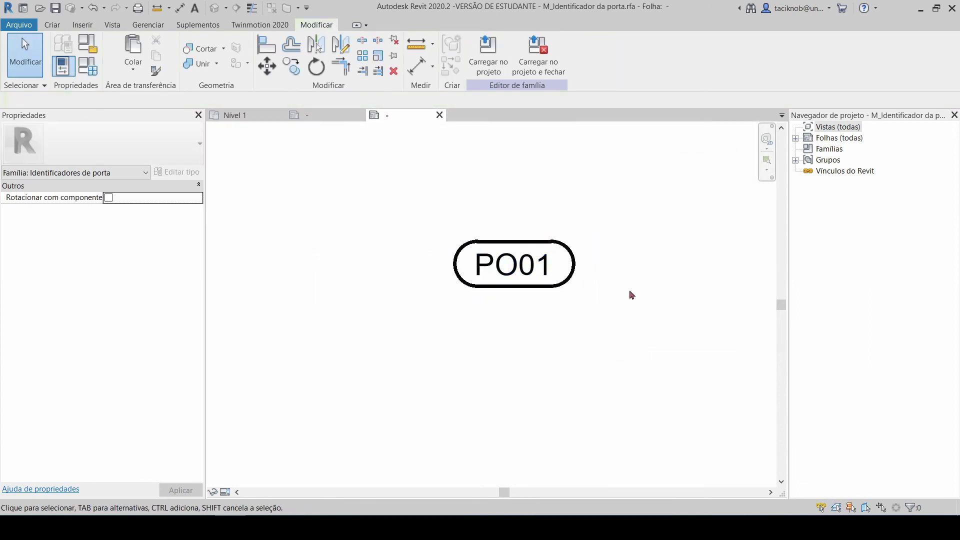
- Examine how the PO01 label fits inside the rounded outline
left_click(459, 249)
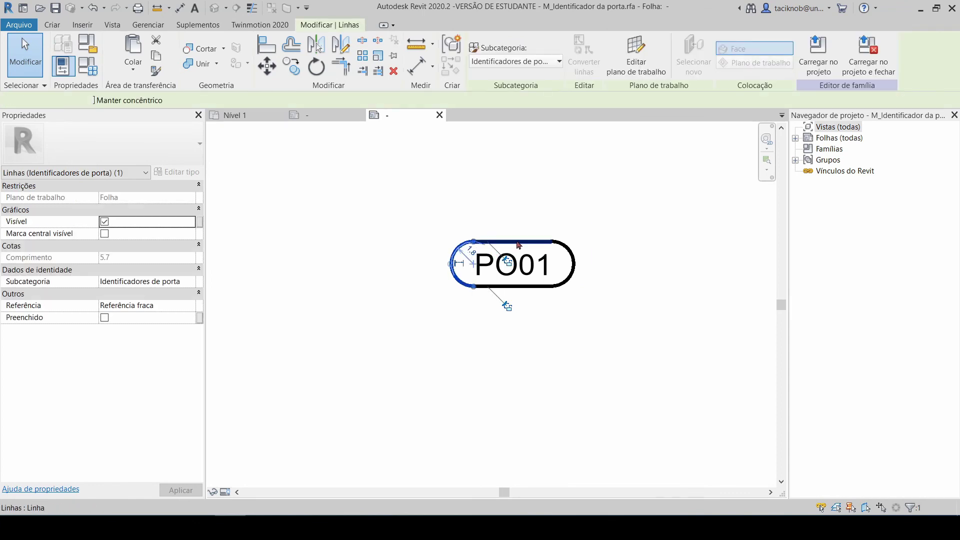
left_click(639, 242)
scroll(647, 250, "down", 1)
middle_click_drag(647, 251, 596, 265)
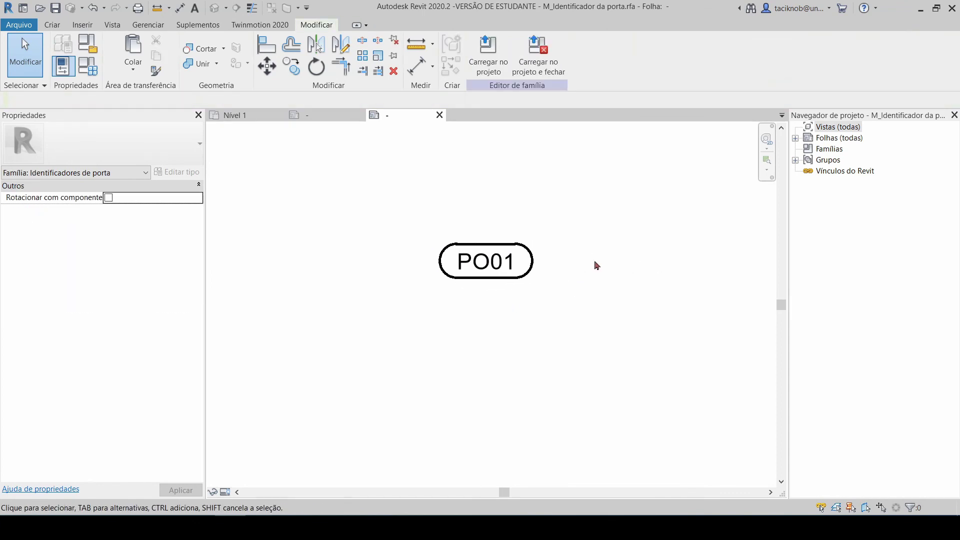
scroll(576, 254, "down", 1)
scroll(569, 253, "up", 1)
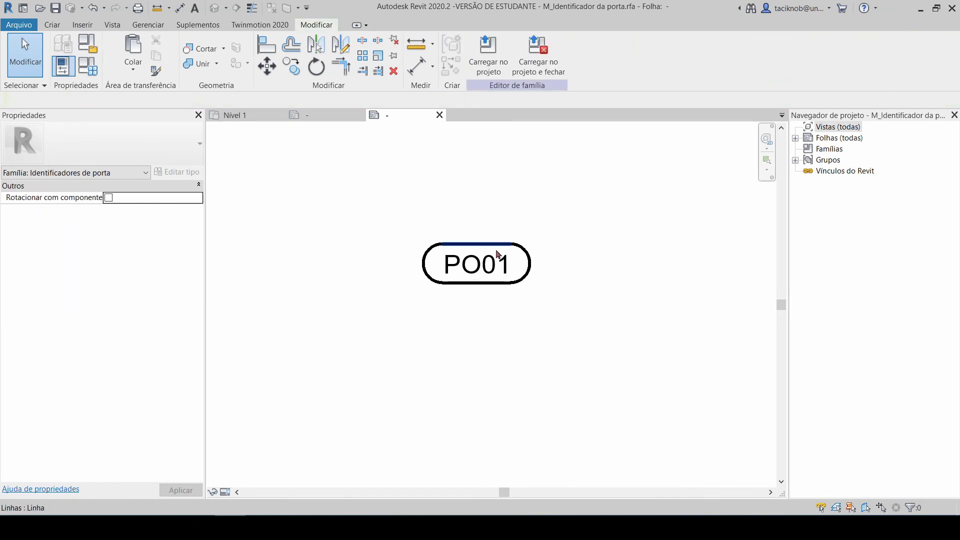
scroll(497, 258, "down", 2)
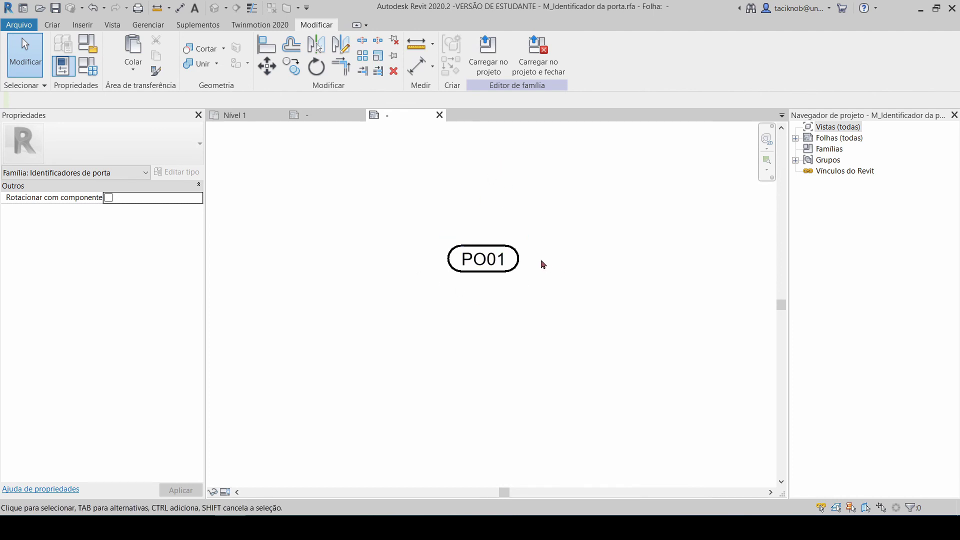
scroll(521, 258, "up", 3)
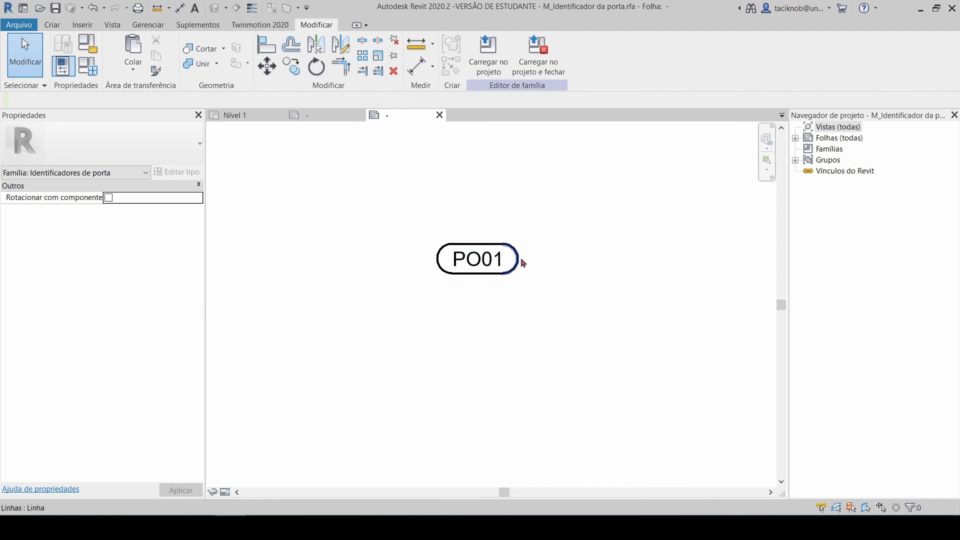
middle_click_drag(472, 243, 475, 285)
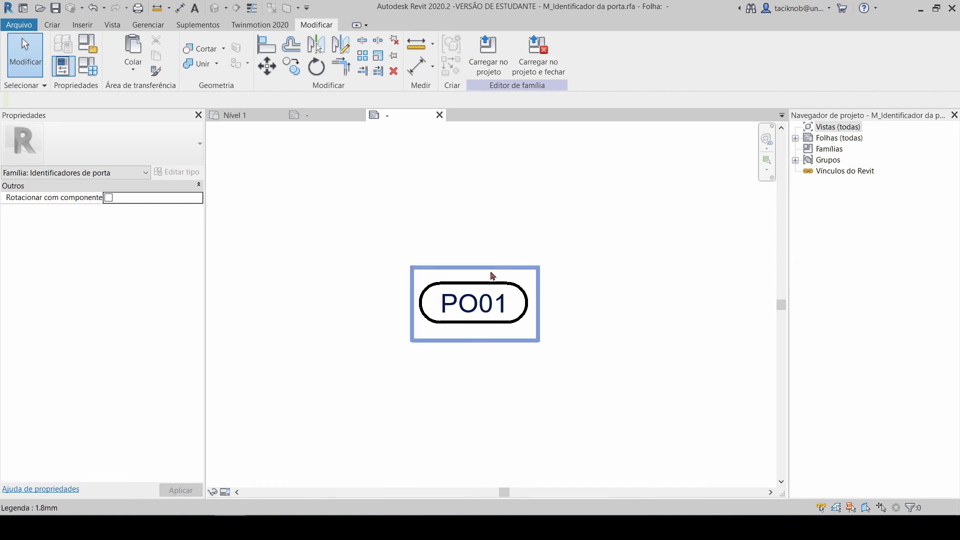
- Turn on the visibility of Planos de referência in the door tag family and check the outline against the reference planes
key("v")
key("g")
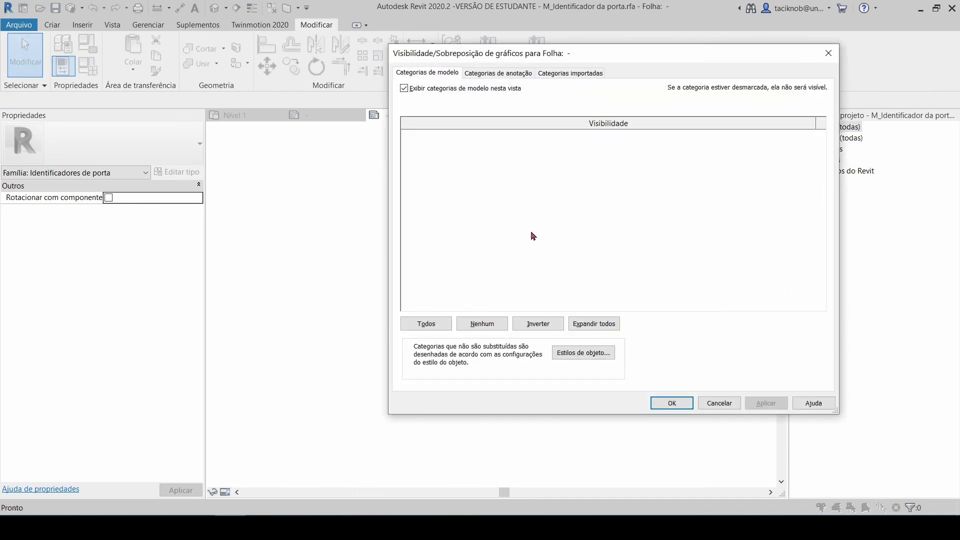
left_click(495, 75)
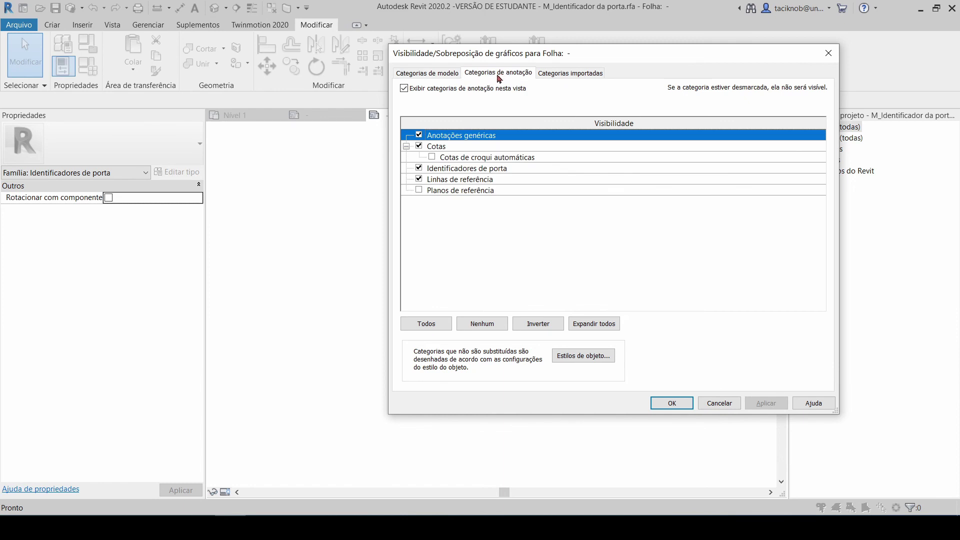
left_click(419, 191)
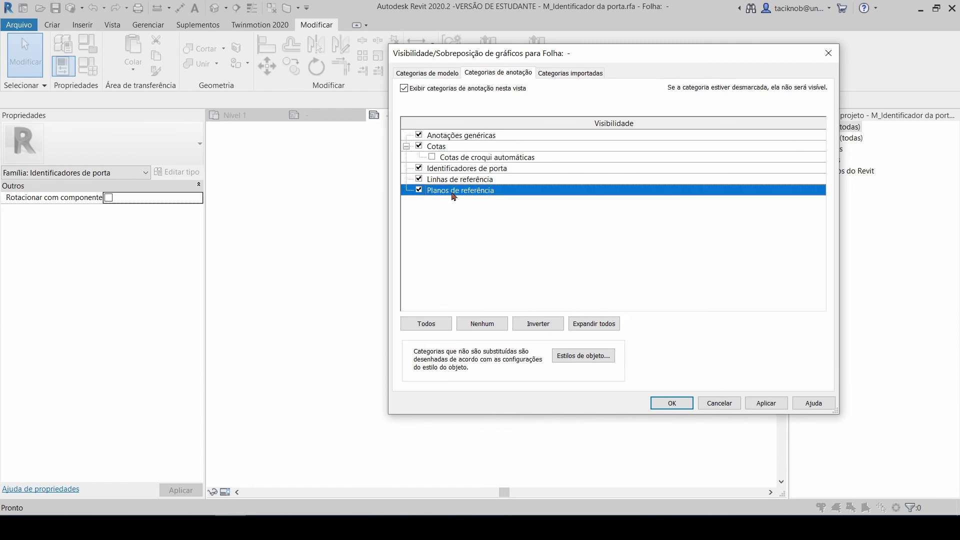
left_click(675, 401)
scroll(425, 305, "down", 3)
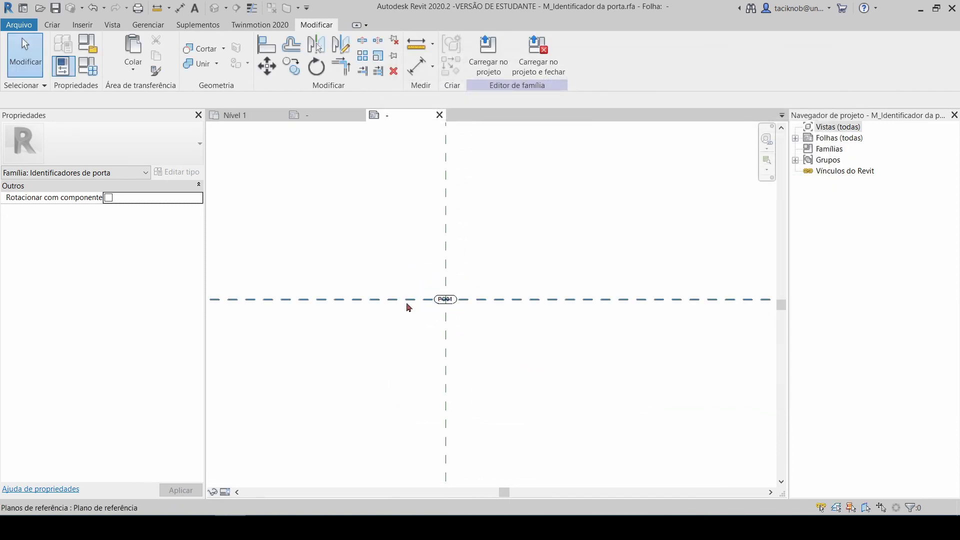
scroll(422, 310, "up", 6)
left_click(513, 273)
scroll(513, 273, "up", 2)
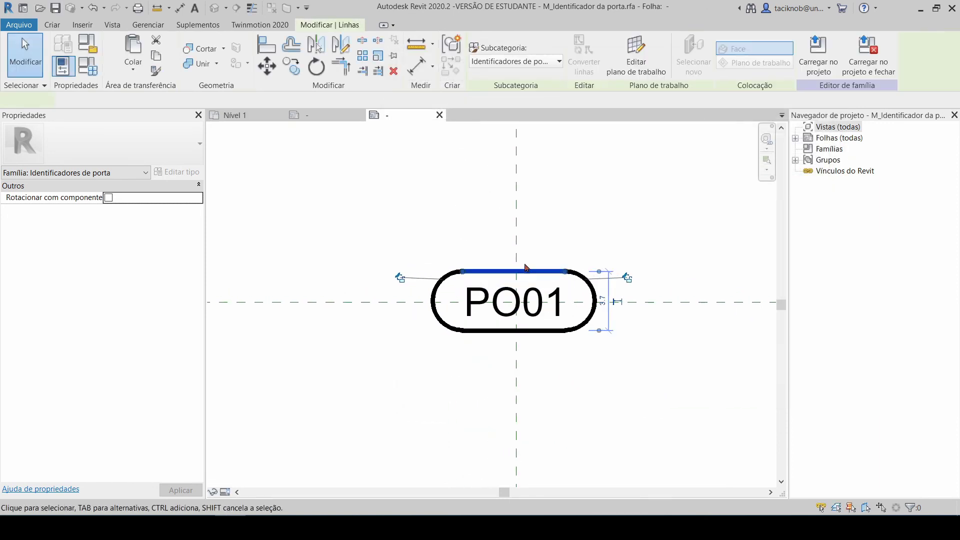
left_click(550, 238)
scroll(553, 236, "down", 1)
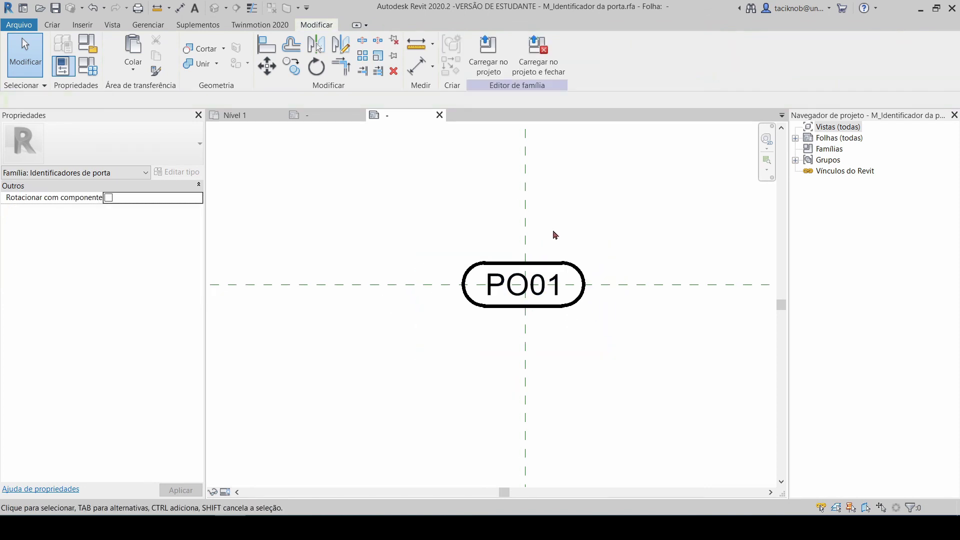
middle_click_drag(570, 285, 528, 261)
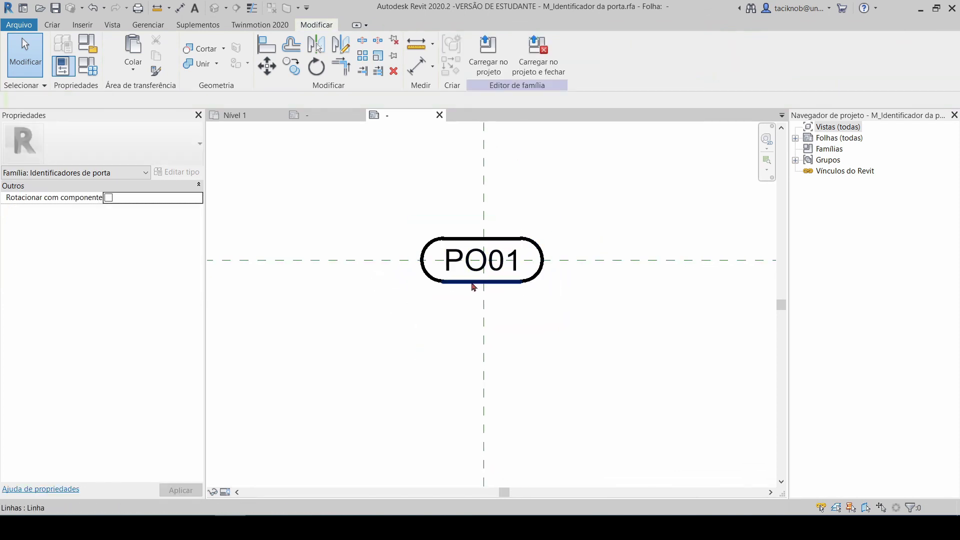
- Place a new label below the rounded outline and add the Largura and Altura parameters to it
left_click(52, 25)
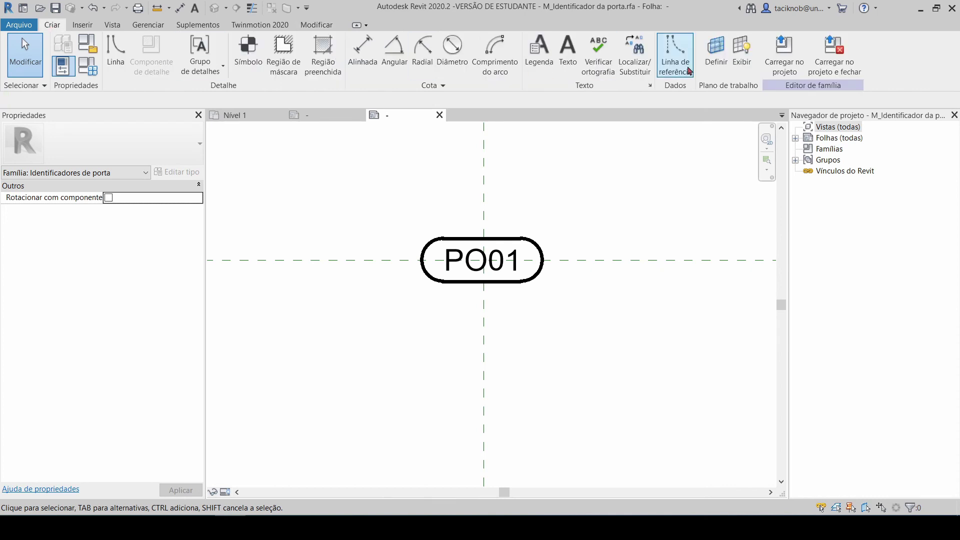
left_click(539, 54)
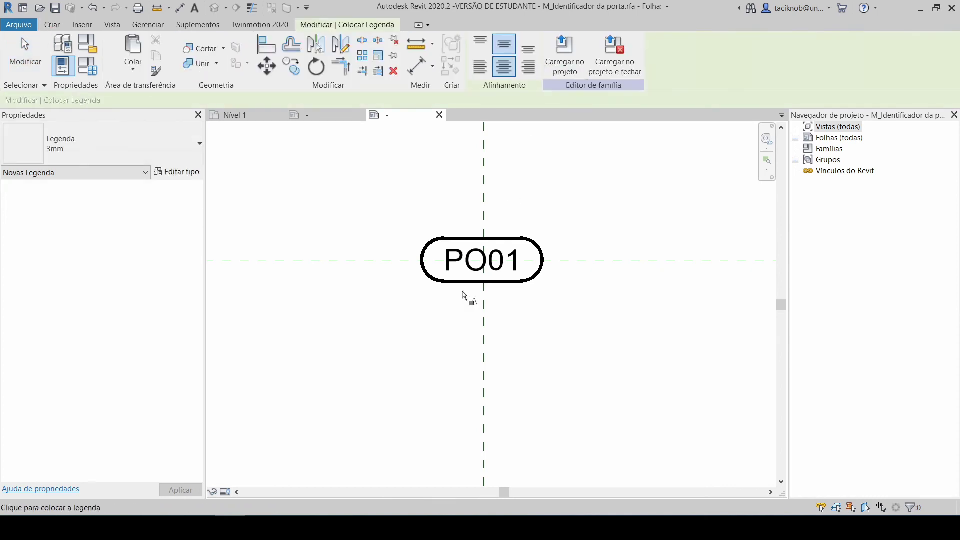
left_click(413, 322)
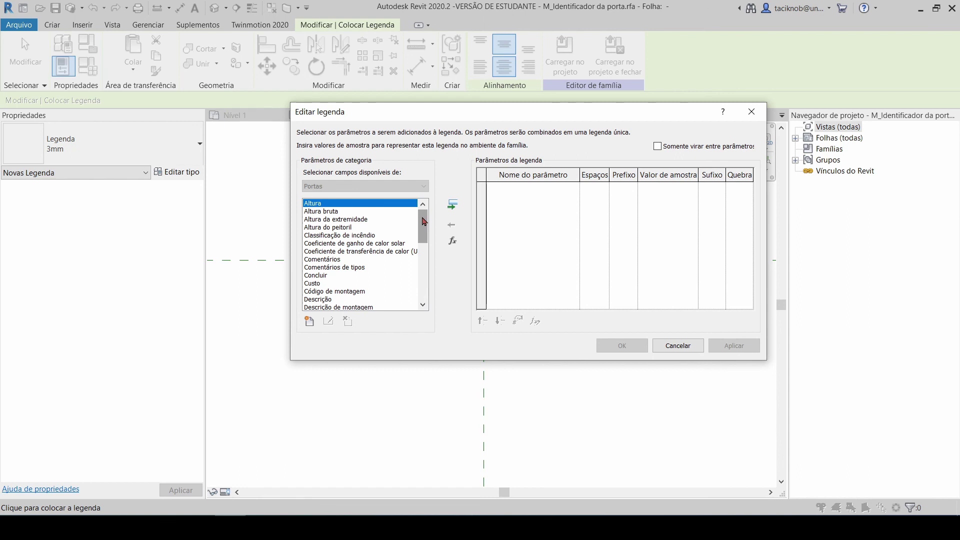
scroll(360, 286, "down", 2)
scroll(360, 286, "down", 1)
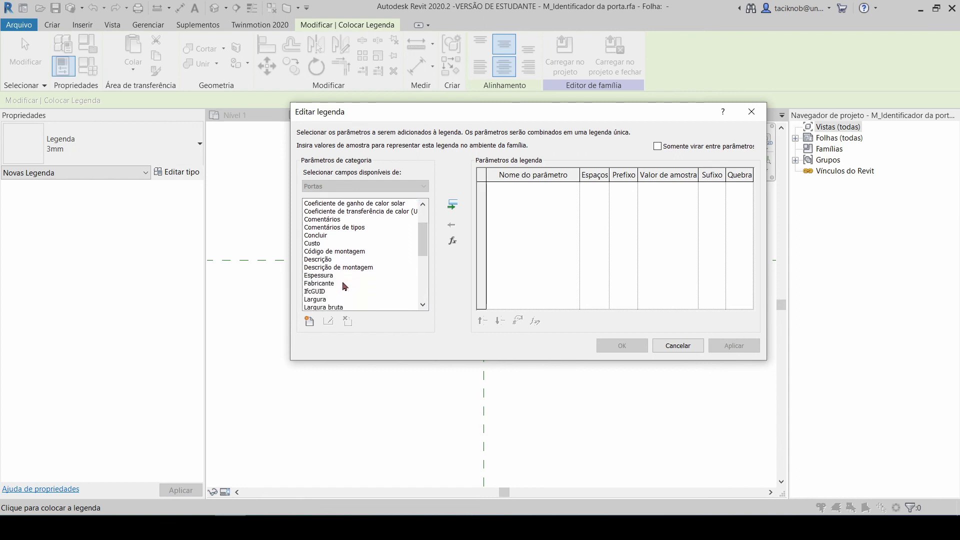
left_click(315, 299)
left_click(452, 204)
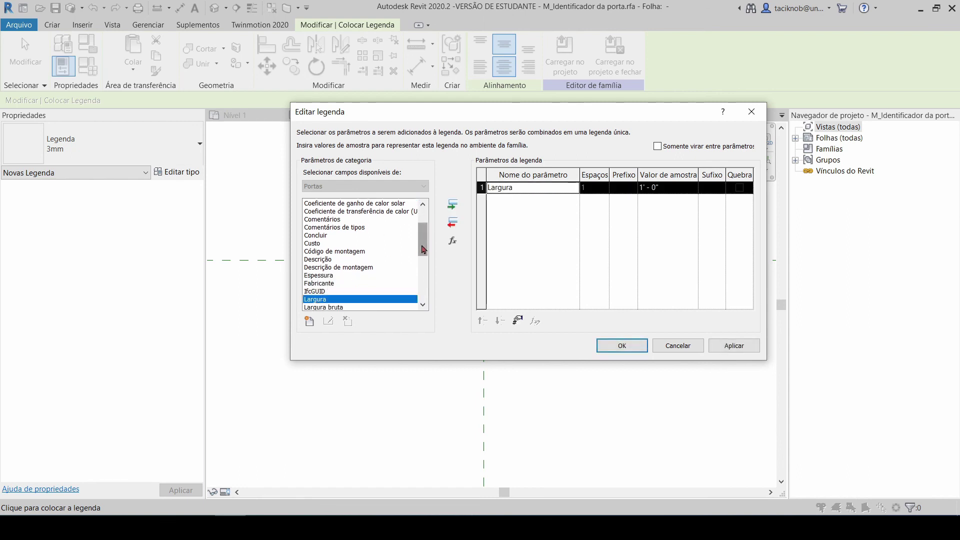
left_click_drag(422, 236, 421, 217)
left_click(320, 203)
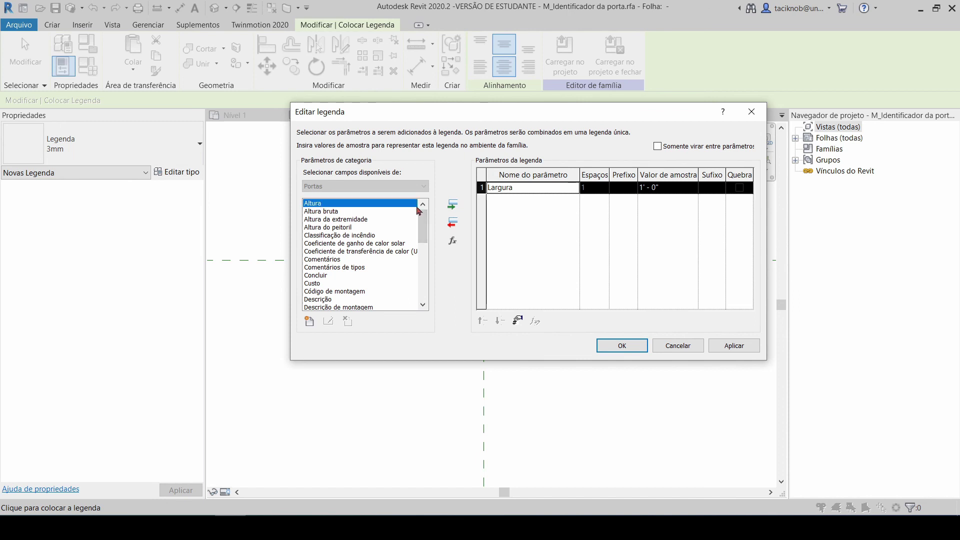
left_click(452, 205)
- Set the sample values to 90 for Largura and 210 for Altura, with suffix x after Largura
left_click(681, 190)
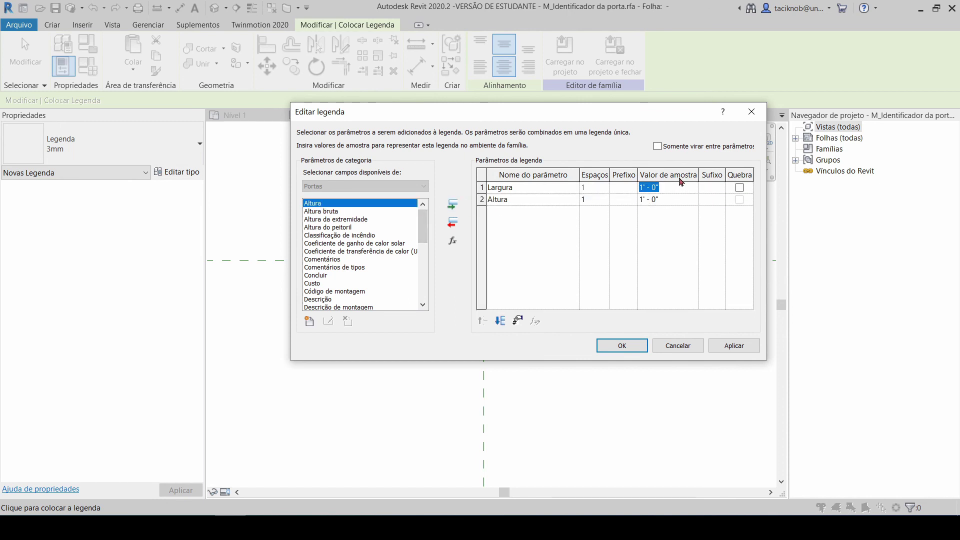
type("1090")
left_click(676, 199)
type("210")
left_click(714, 191)
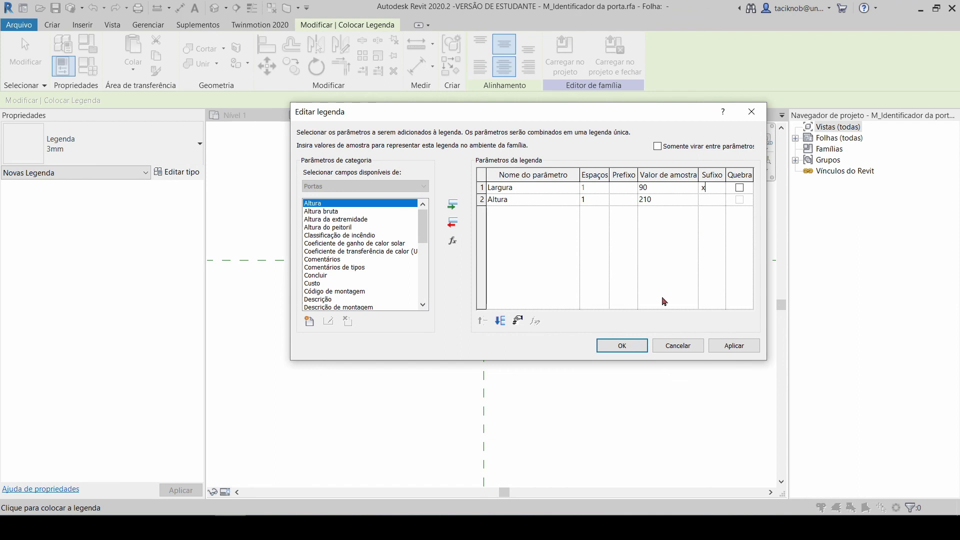
left_click(622, 345)
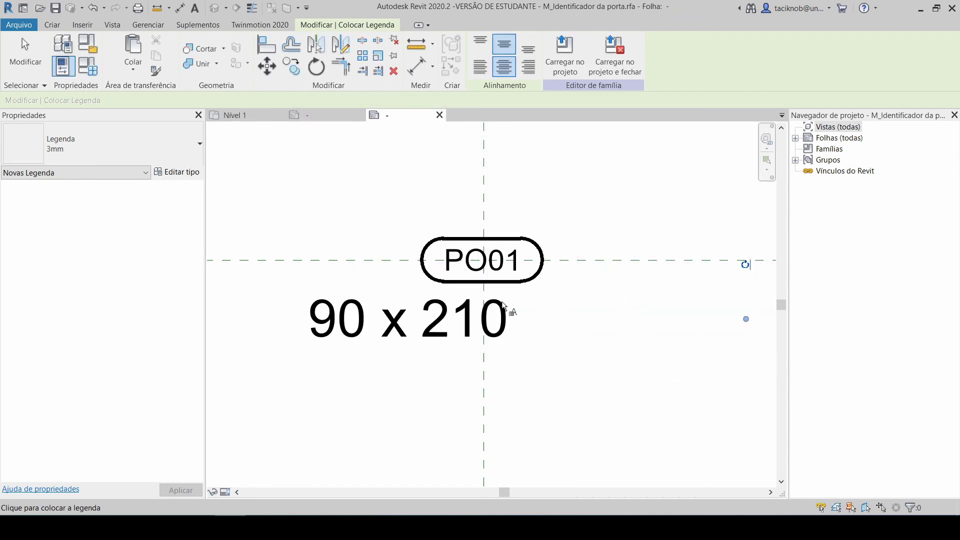
- Change the 90 x 210 label to the 1.8mm type and center it just below the rounded outline
key("Escape")
left_click_drag(397, 320, 485, 320)
left_click(106, 157)
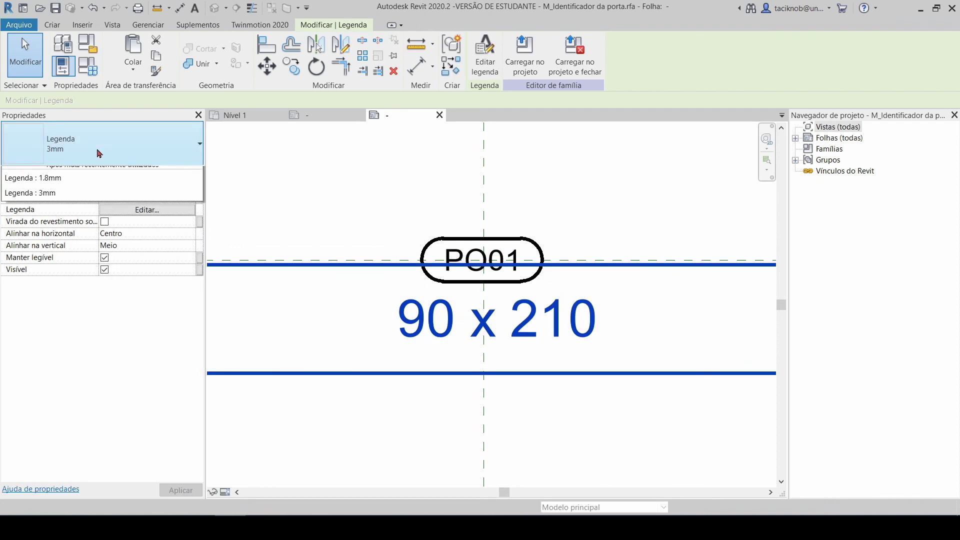
left_click(54, 204)
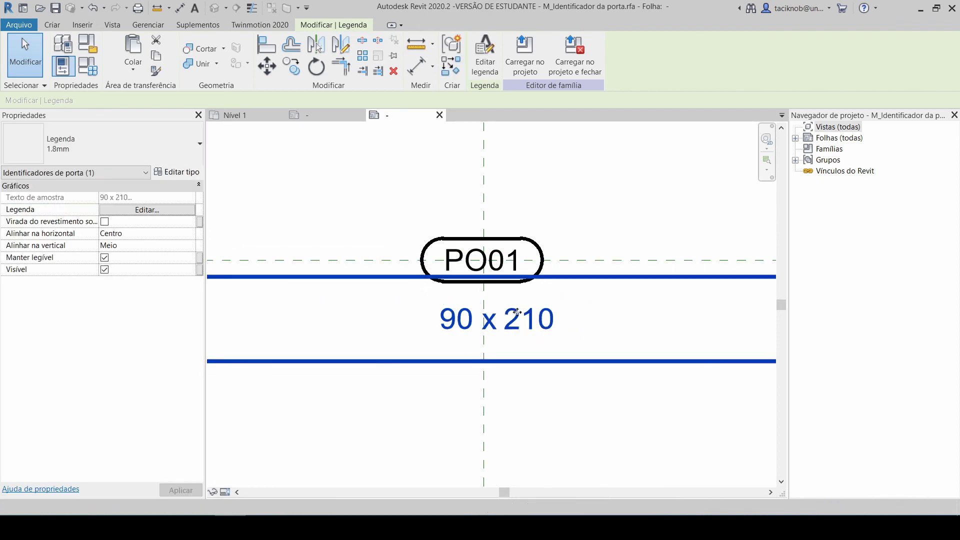
left_click(525, 335)
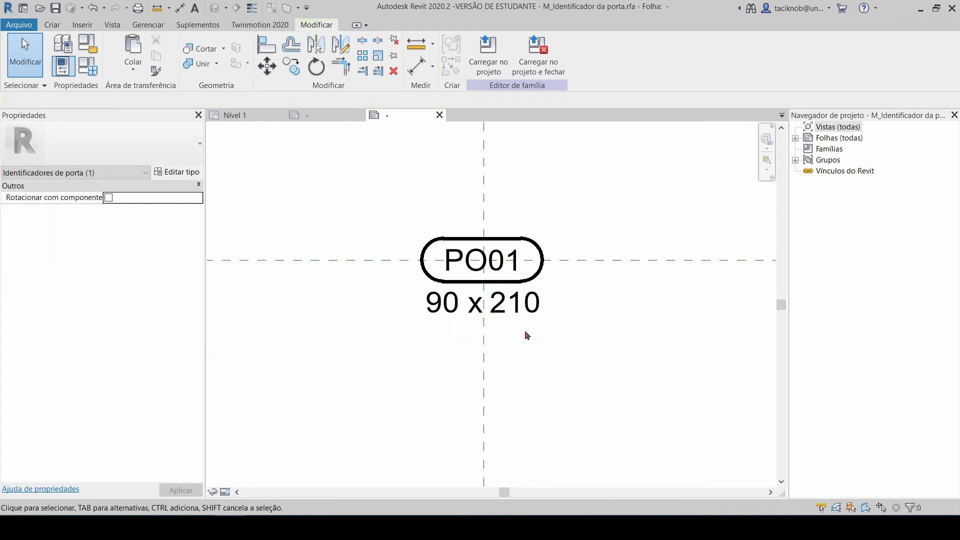
left_click(493, 280)
scroll(494, 278, "down", 2)
left_click(598, 236)
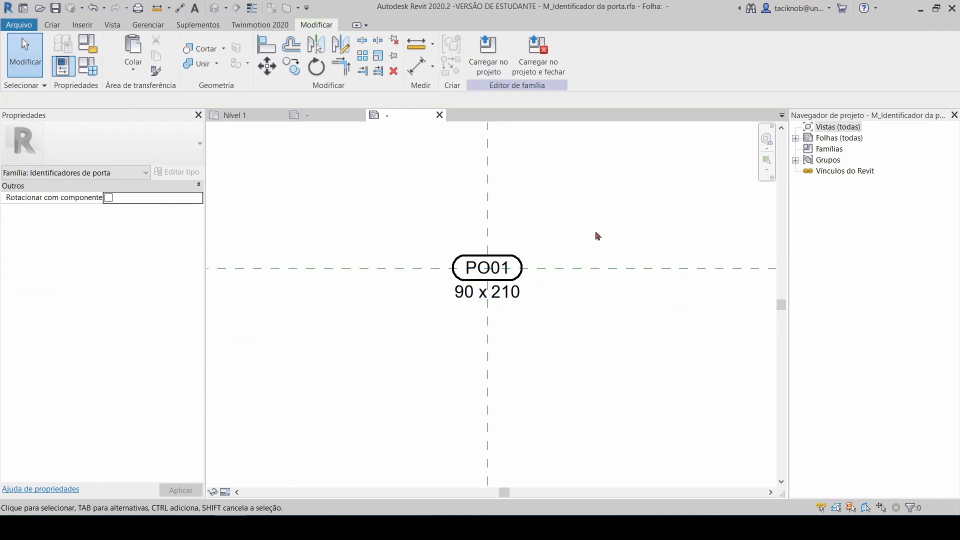
scroll(589, 235, "up", 3)
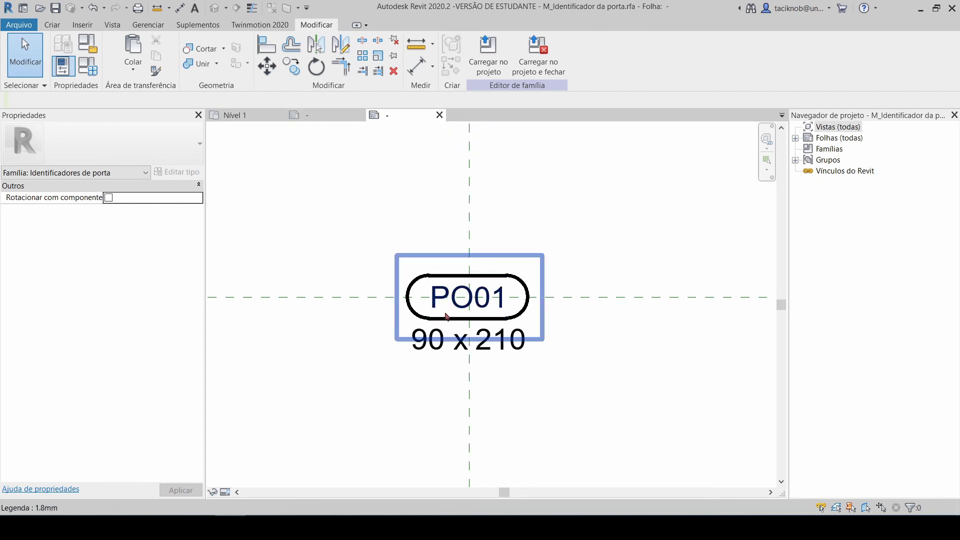
- Copy the whole rounded outline around JA01 in the window tag family
left_click(446, 284)
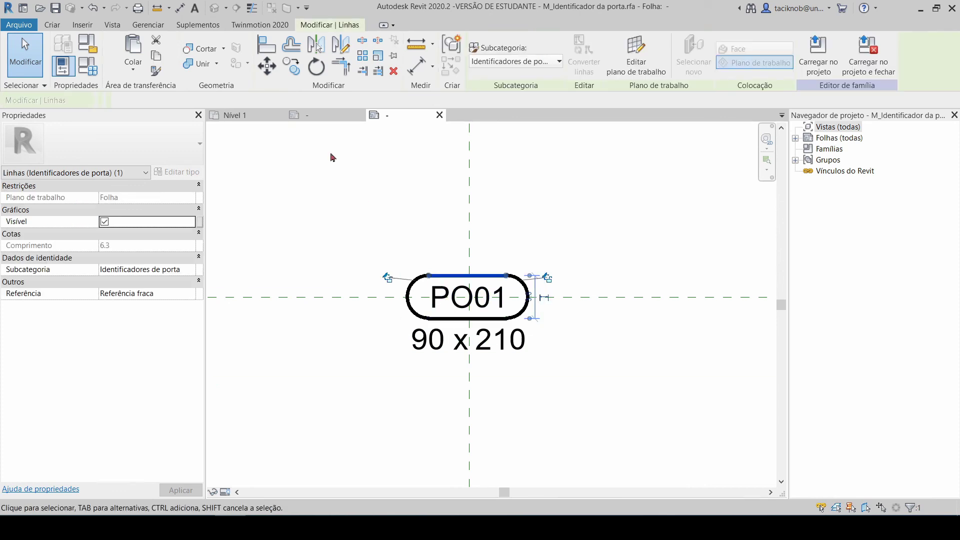
left_click(318, 117)
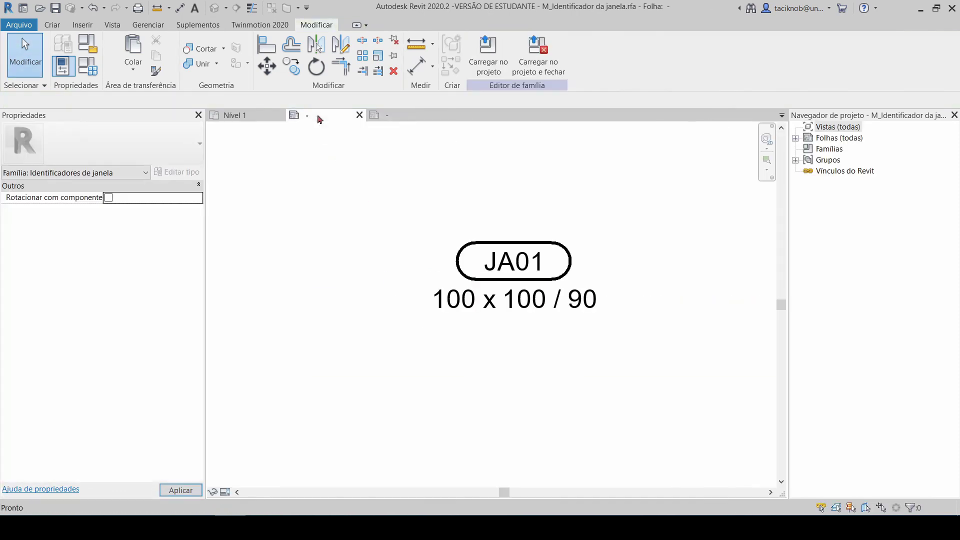
left_click(523, 244)
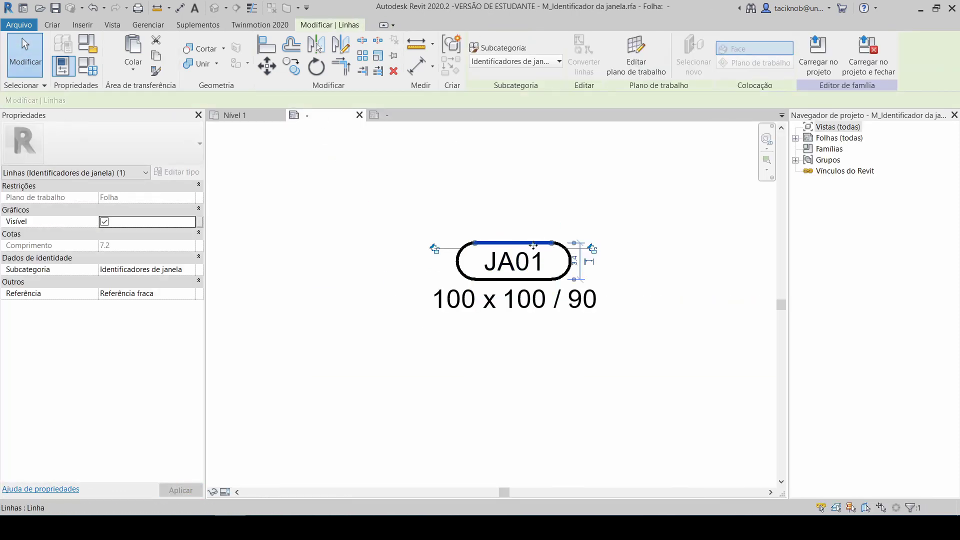
key("Tab")
left_click(567, 274)
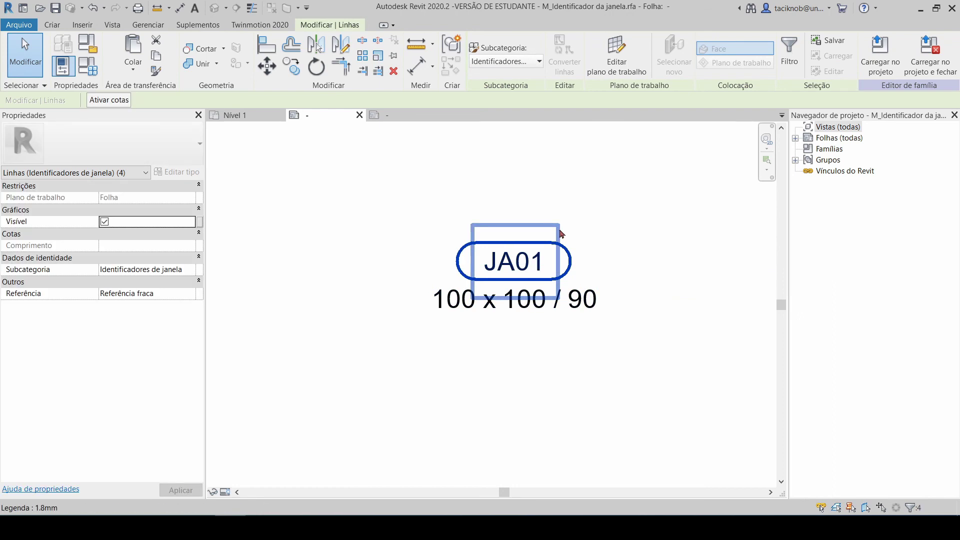
- Paste the window tag's outline into the door tag family, above the PO01 label and centered on the vertical reference plane
left_click(394, 116)
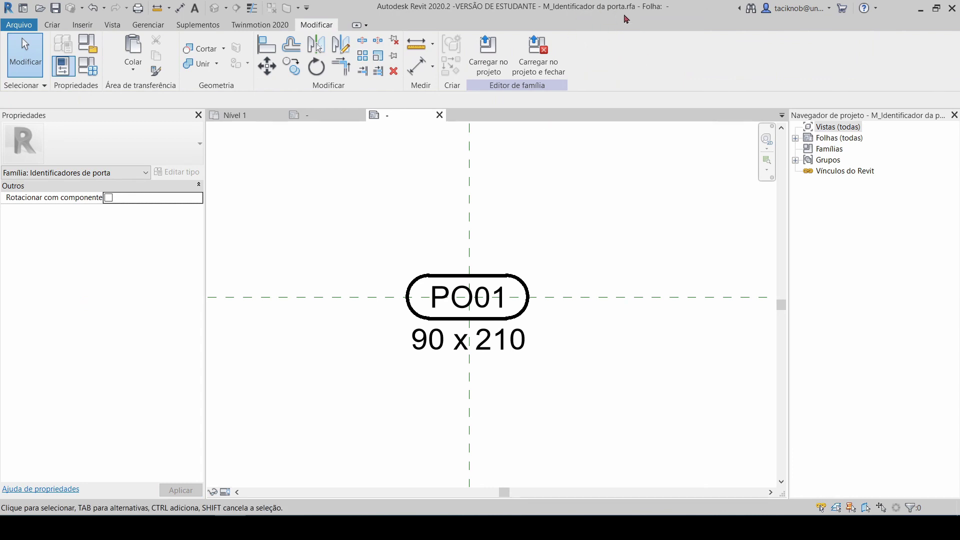
key("ctrl+v")
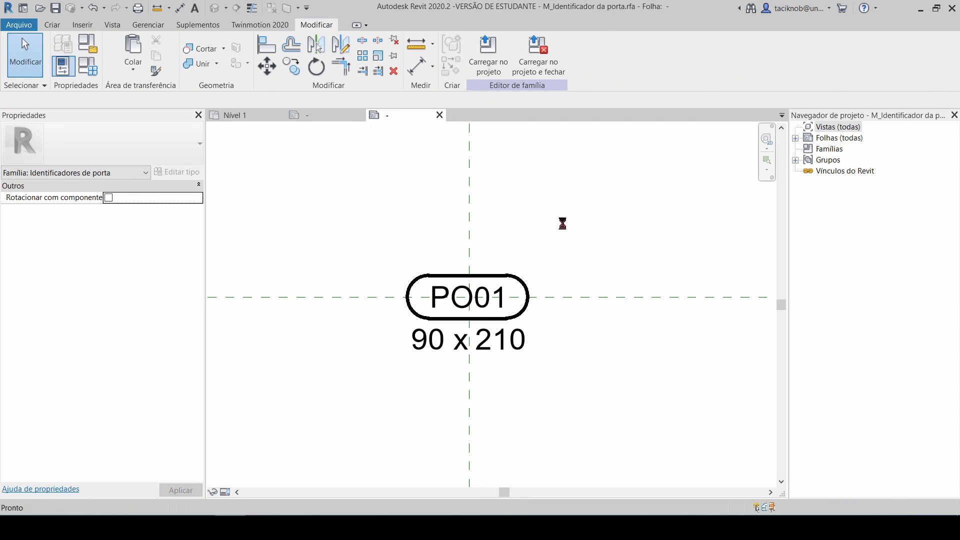
left_click(412, 248)
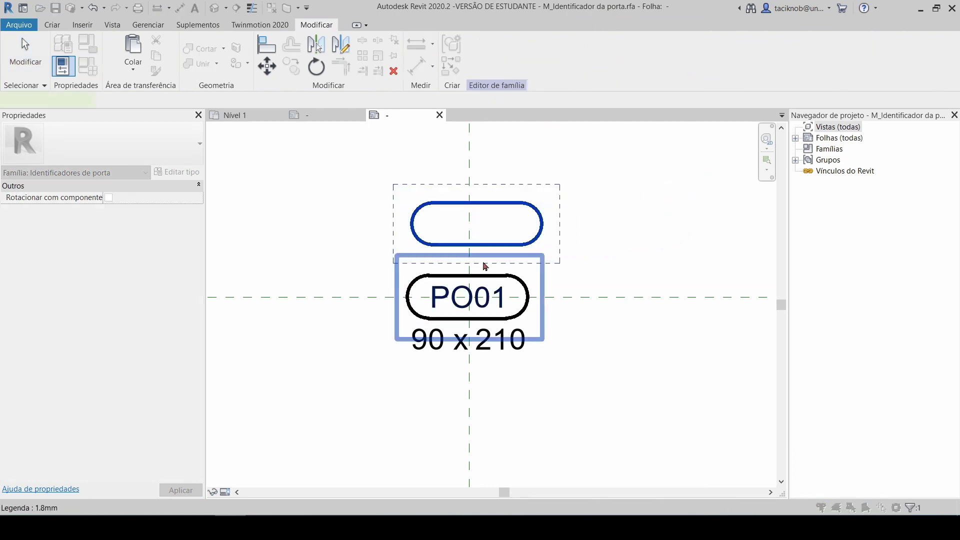
left_click_drag(517, 240, 507, 232)
left_click(571, 280)
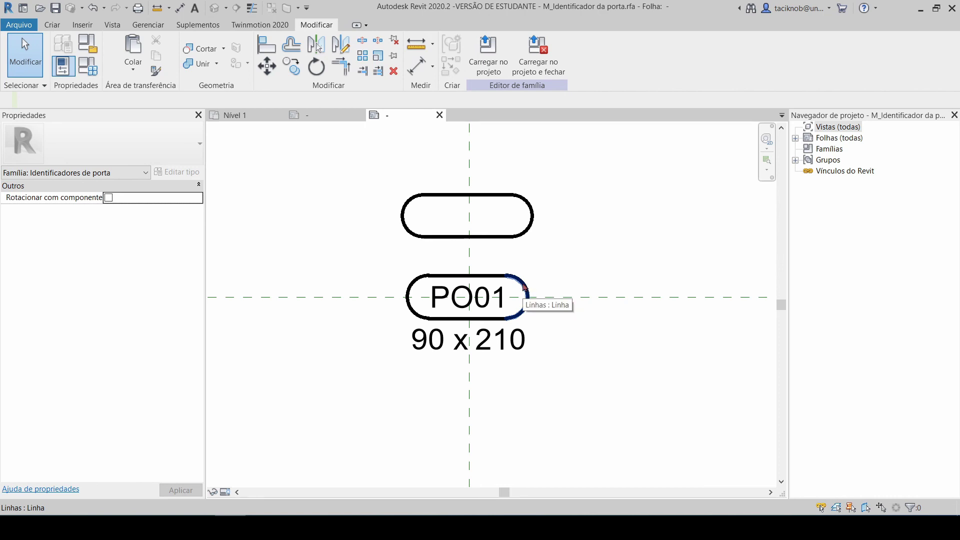
- Delete the original rounded outline around the PO01 label
key("Tab")
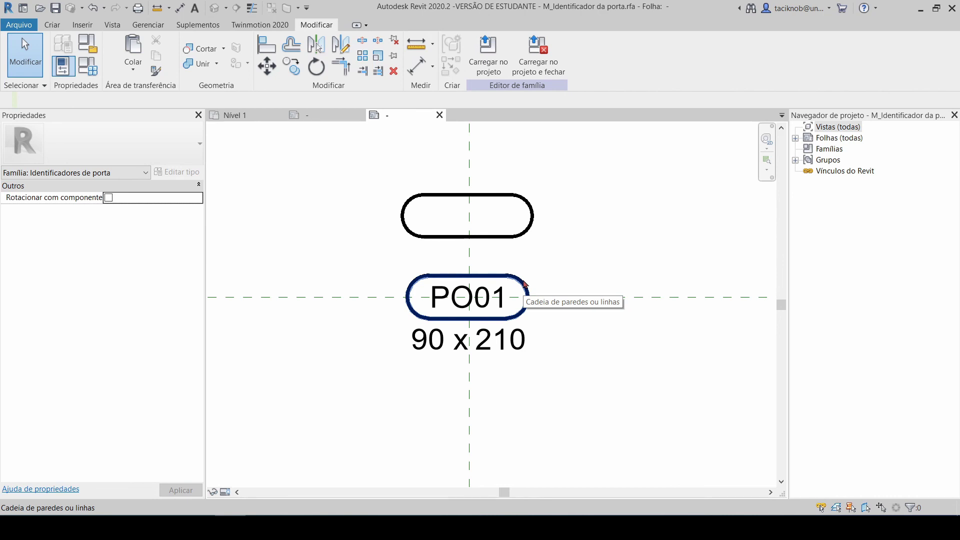
left_click(523, 284)
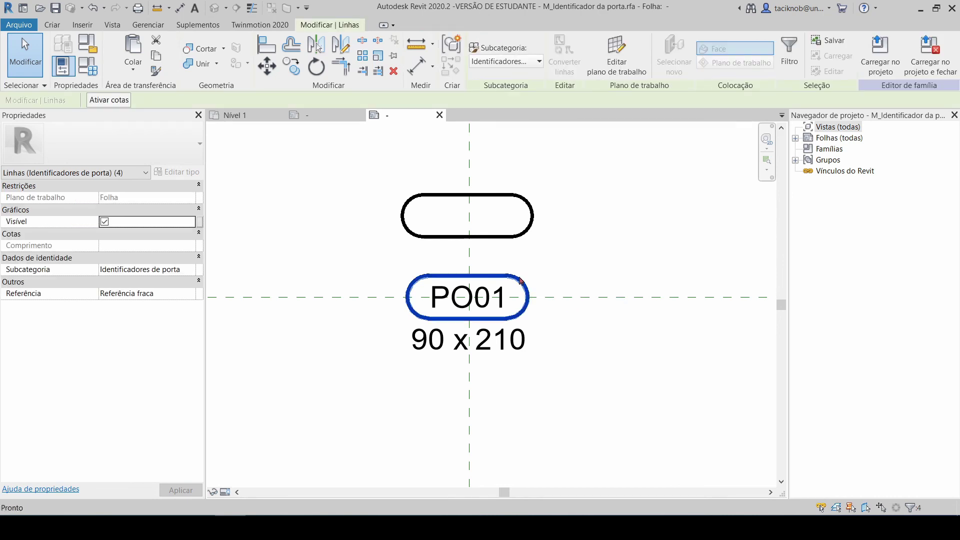
key("Delete")
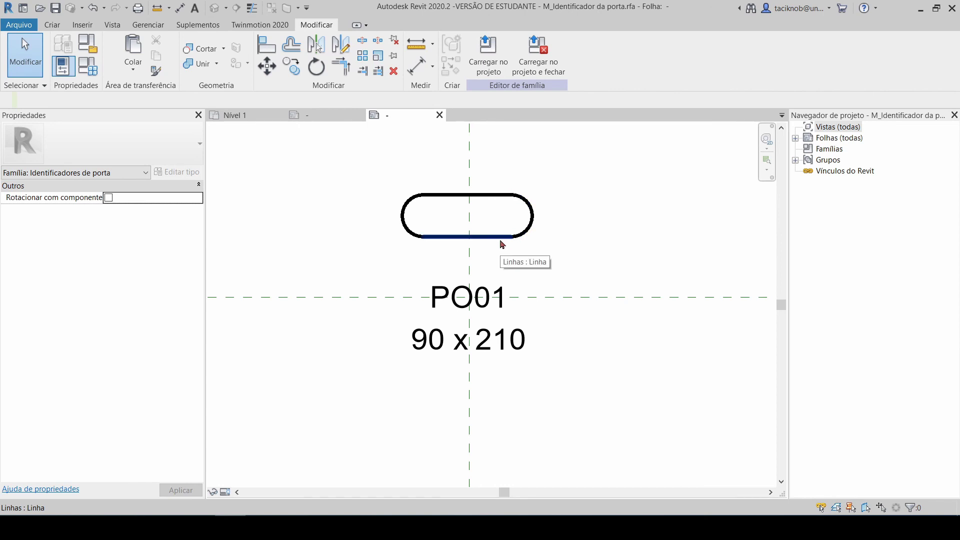
- Move the pasted rounded outline down so it surrounds the PO01 label
key("Tab")
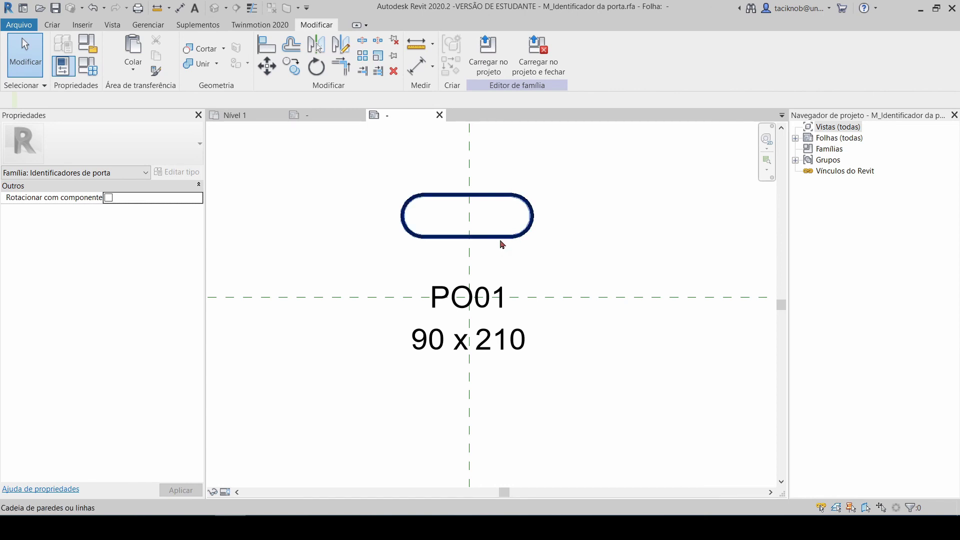
left_click_drag(503, 244, 526, 305)
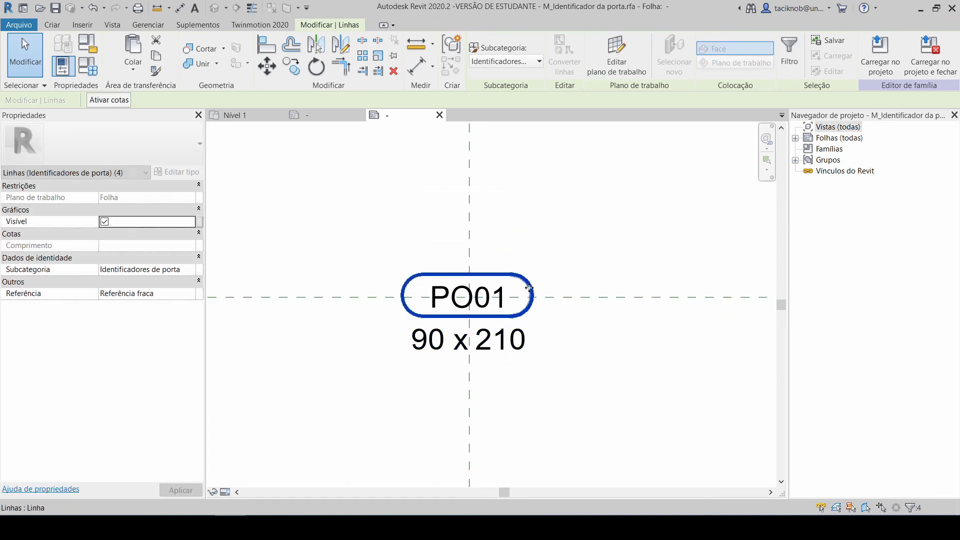
scroll(477, 304, "up", 2)
left_click(632, 221)
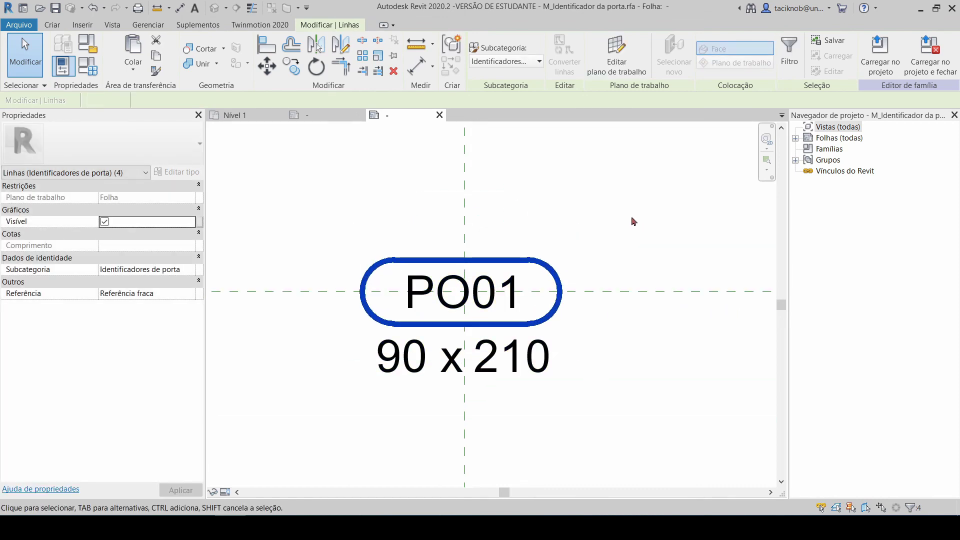
- Load the edited door tag family into Projeto1, replacing the existing version and its parameter values
scroll(441, 246, "down", 5)
middle_click_drag(551, 185, 561, 211)
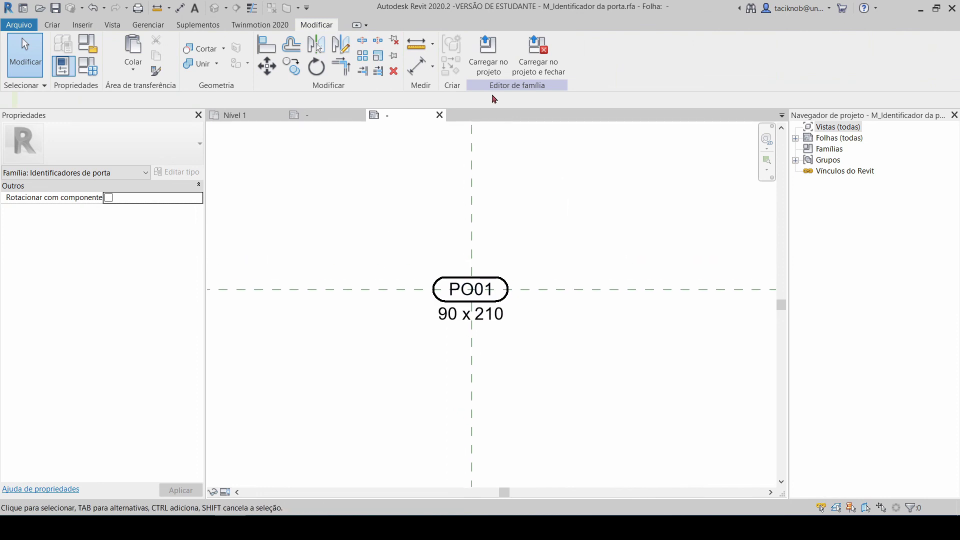
left_click(489, 61)
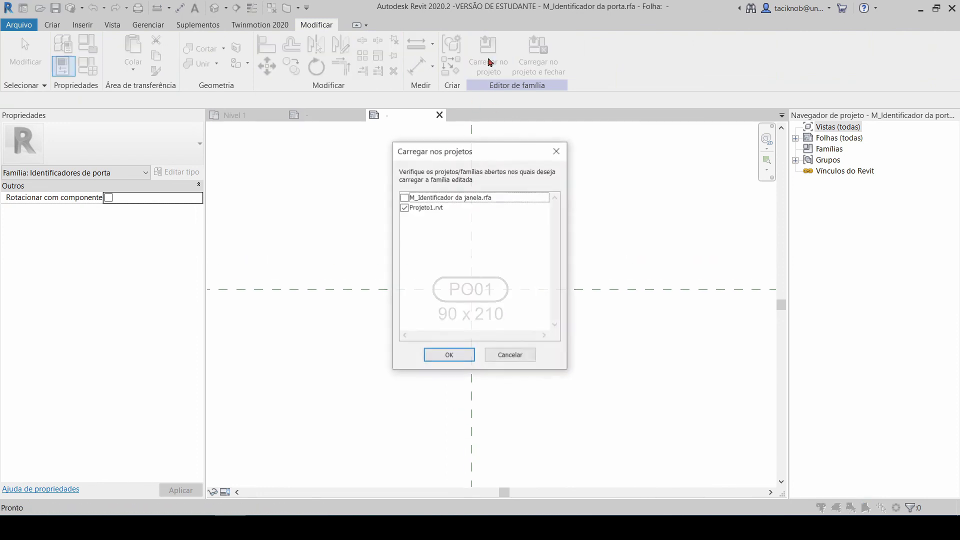
left_click(449, 356)
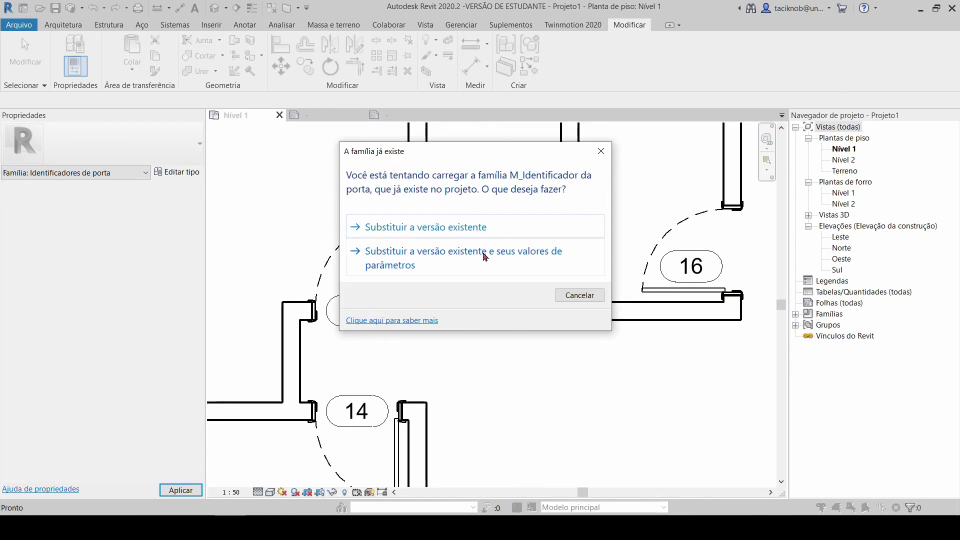
left_click(465, 257)
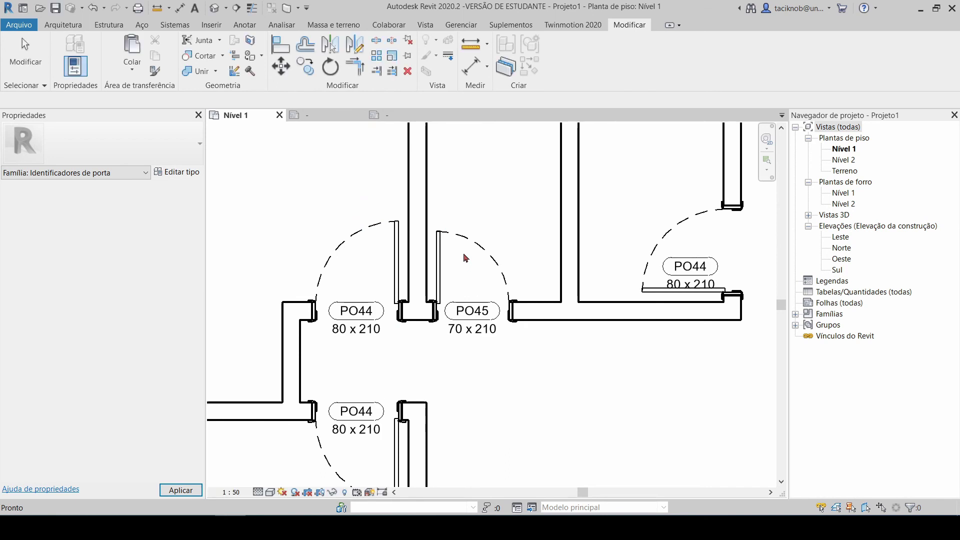
left_click(475, 315)
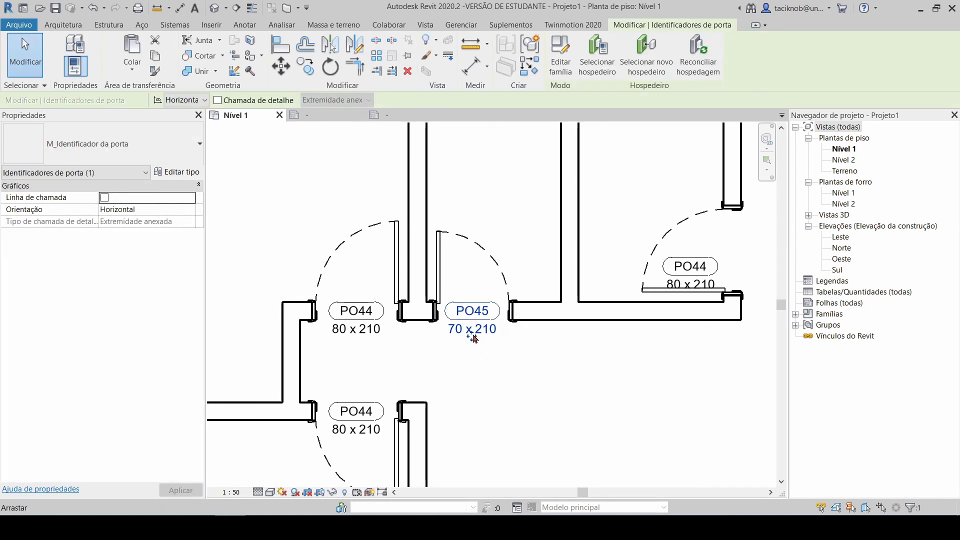
left_click(358, 337)
key("Escape")
- Nudge the PO44 tag of the door on the vertical wall upward so its dimensions clear the door leaf
scroll(376, 321, "down", 2)
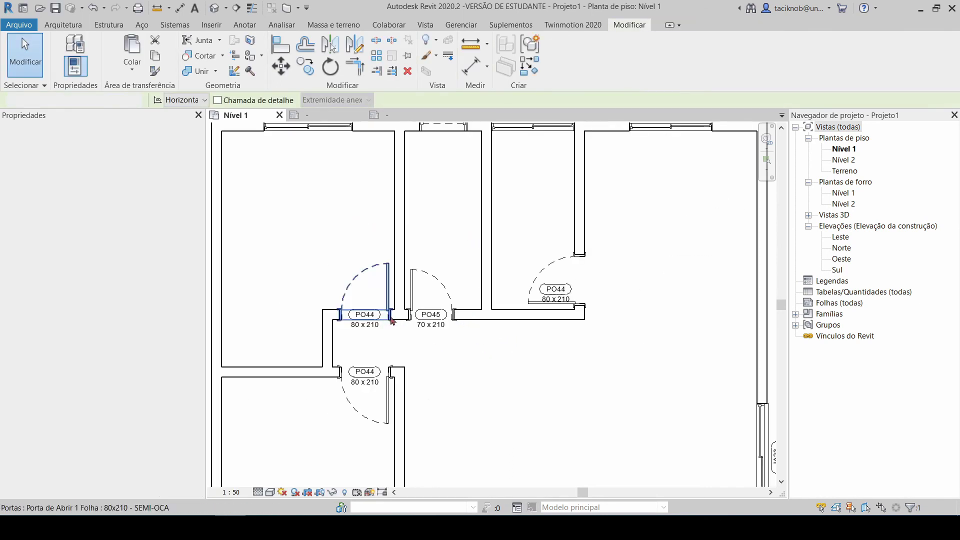
middle_click_drag(471, 357, 509, 274)
scroll(495, 235, "up", 2)
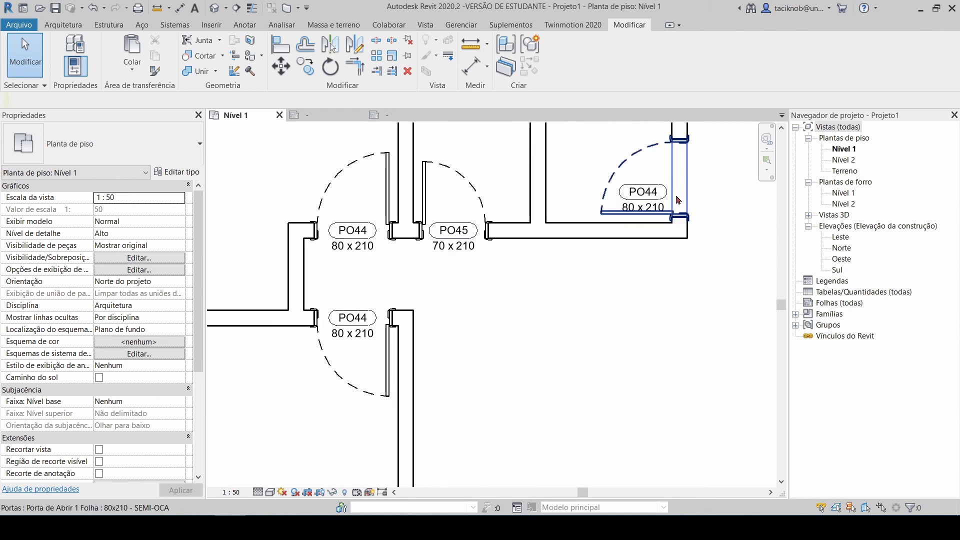
left_click(647, 216)
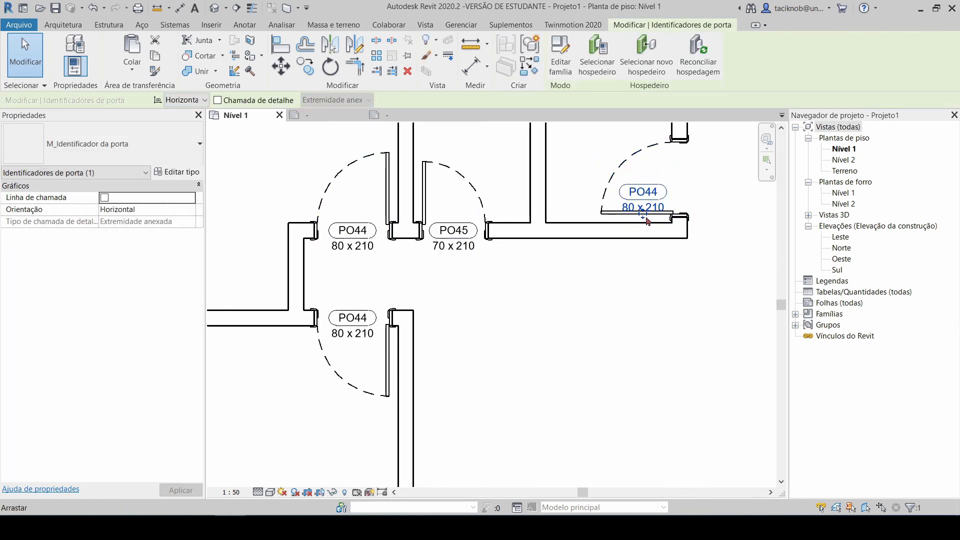
key("Up")
key("Up")
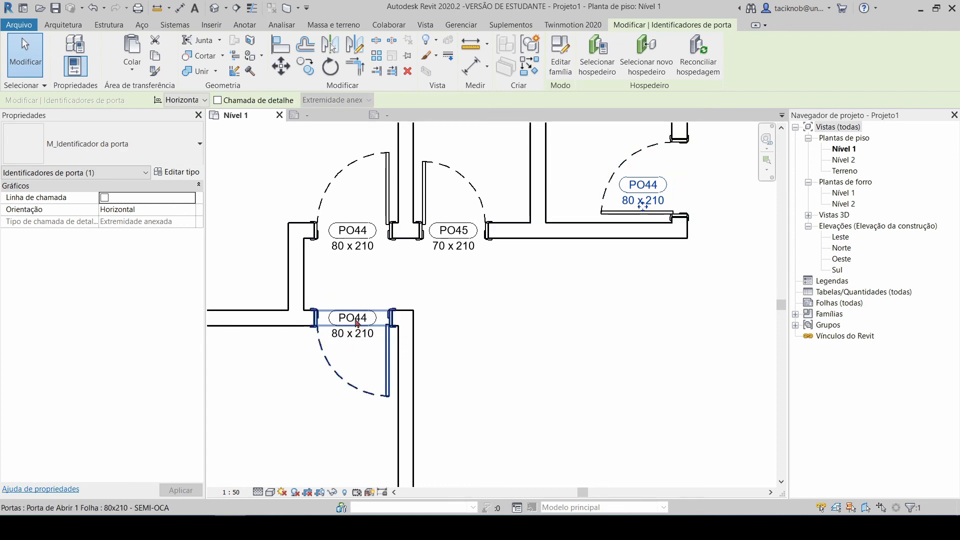
- Change the number in the lower 80 x 210 door's tag to 01 and accept the type parameter change
scroll(364, 344, "up", 4)
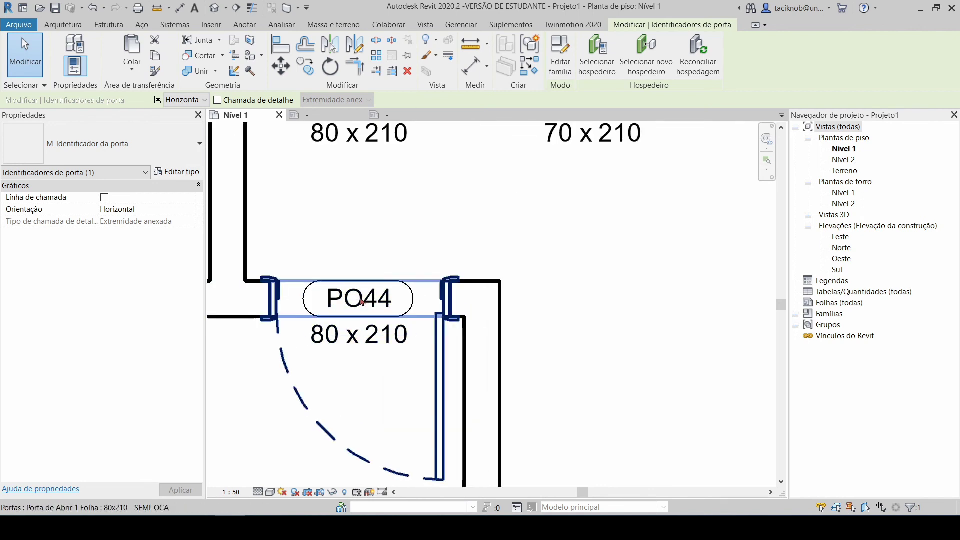
middle_click_drag(368, 305, 417, 299)
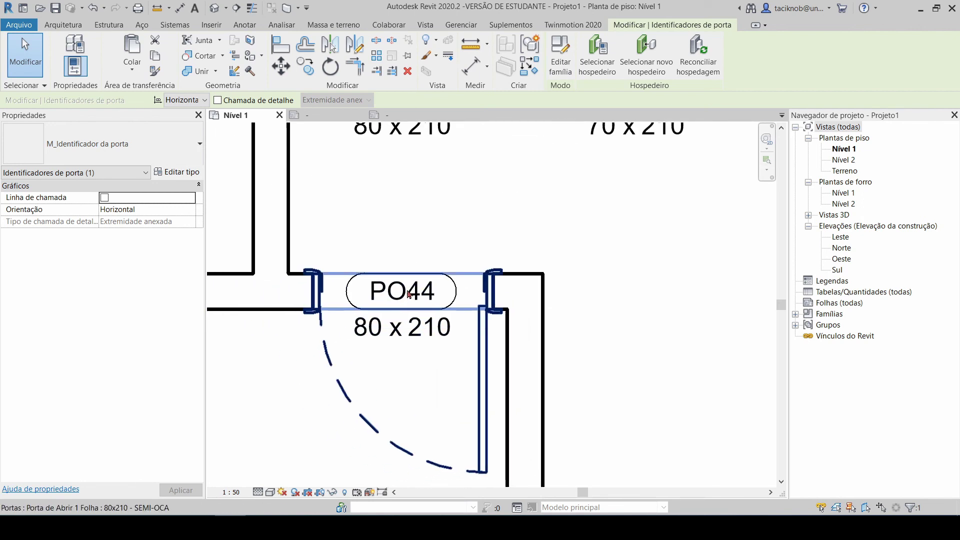
key("Tab")
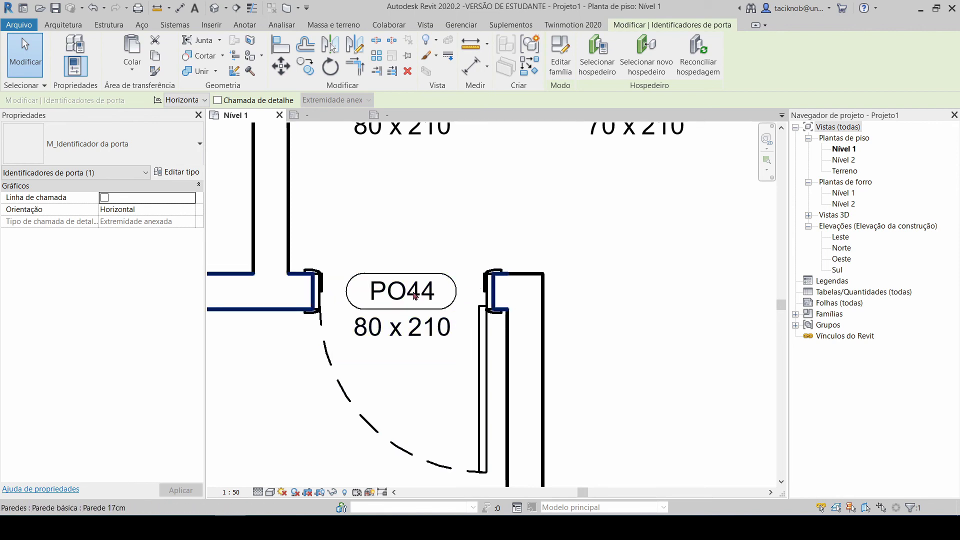
key("Tab")
key("Tab")
key("Tab")
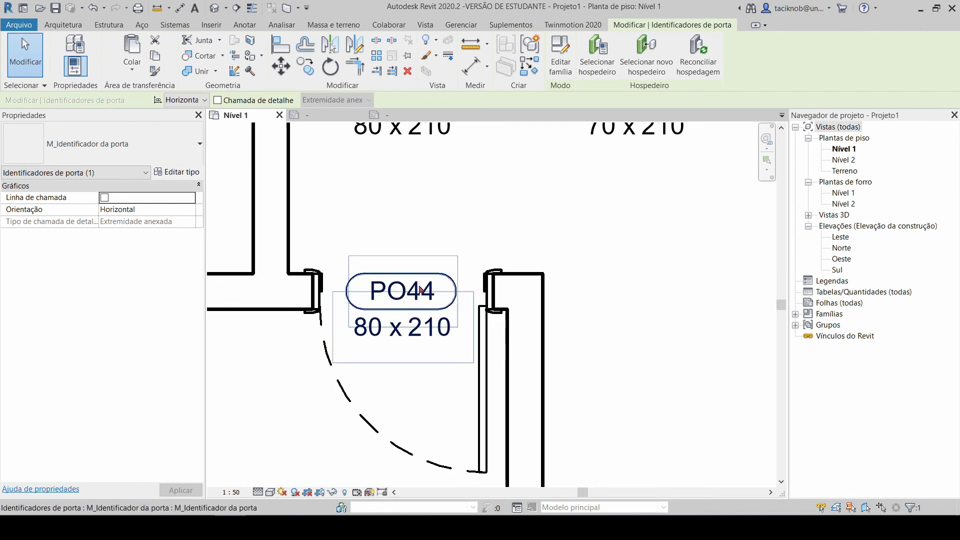
key("Tab")
key("Tab")
key("Tab")
key("Tab")
key("Tab")
left_click(423, 294)
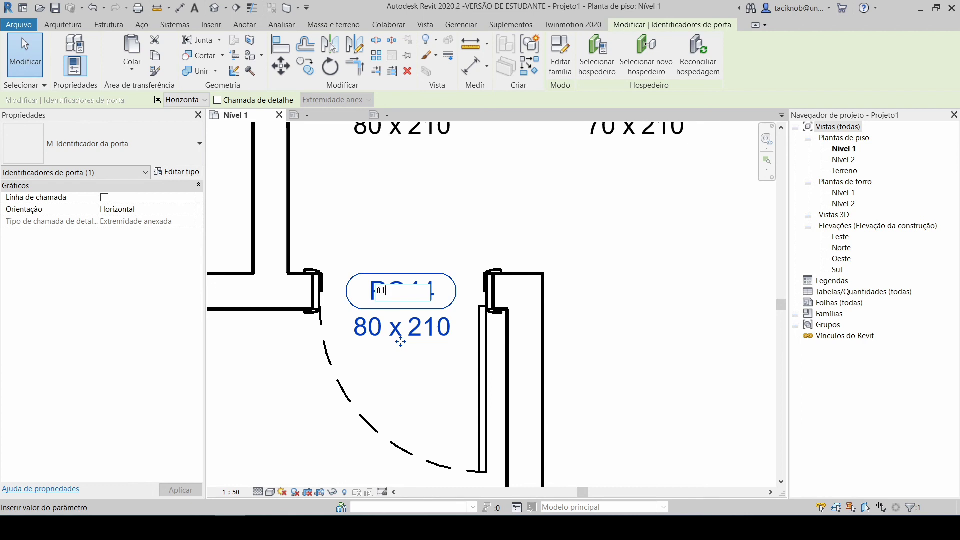
type("01")
key("Return")
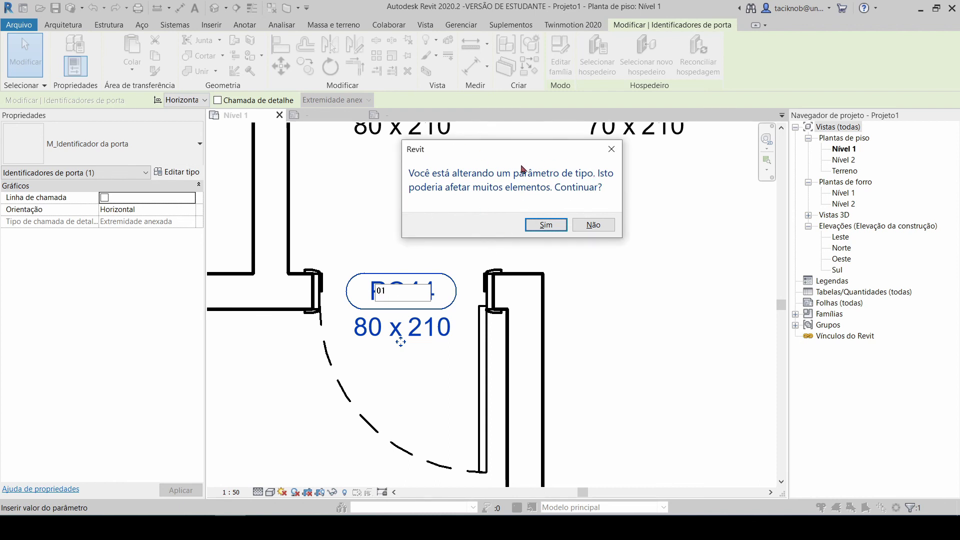
left_click(545, 225)
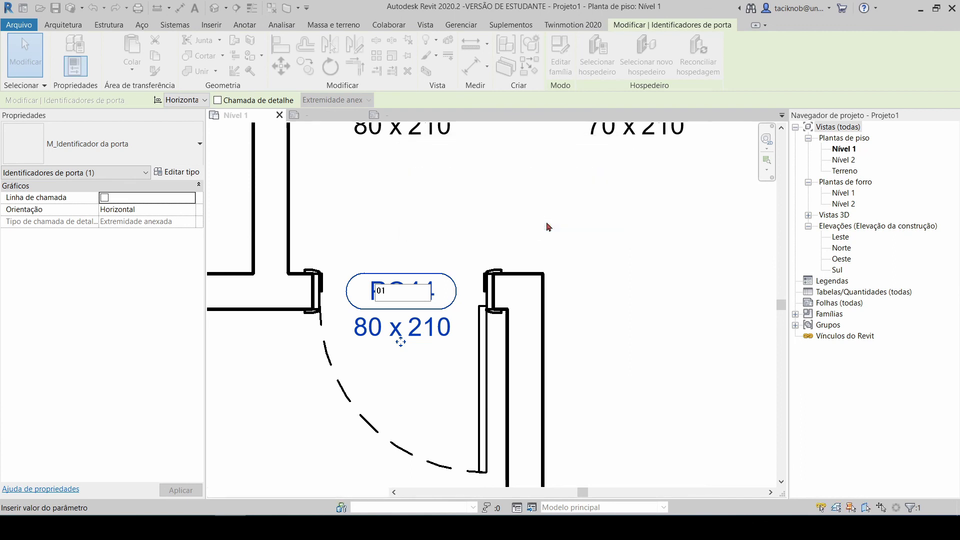
- Set the tag number of the 200 x 210 sliding door in the lower exterior wall to 02, accepting the type change
scroll(440, 250, "down", 3)
middle_click_drag(693, 145, 600, 204)
scroll(524, 196, "down", 3)
middle_click_drag(588, 313, 574, 279)
scroll(602, 348, "up", 3)
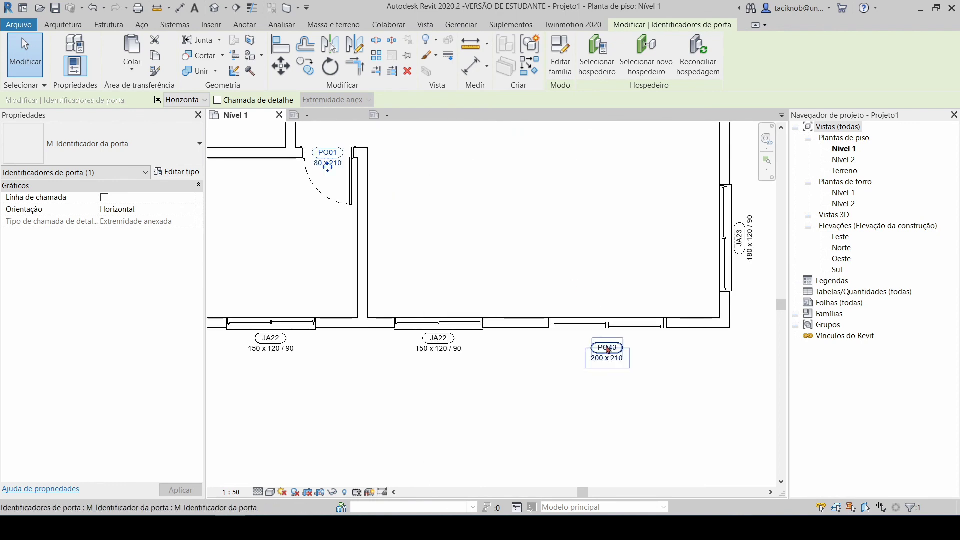
left_click(609, 342)
left_click(613, 342)
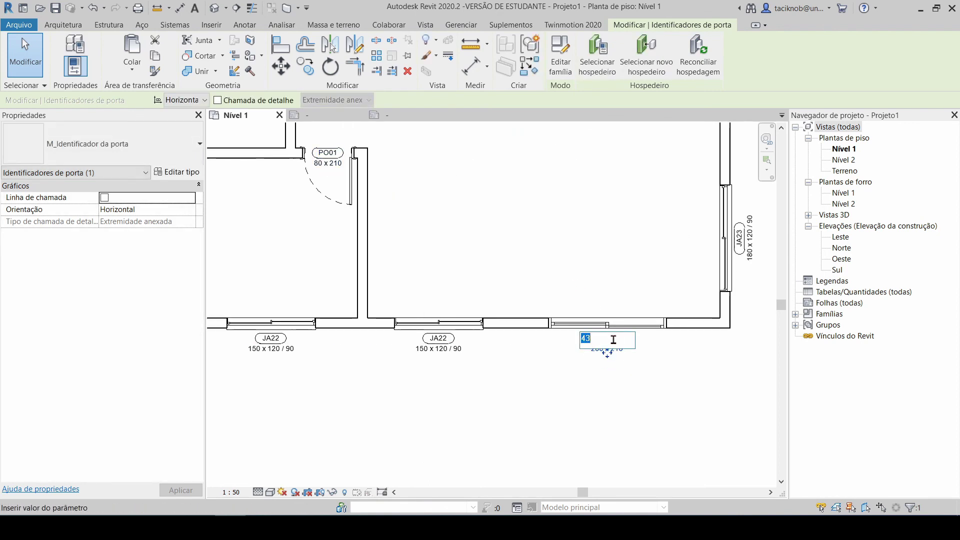
key("Return")
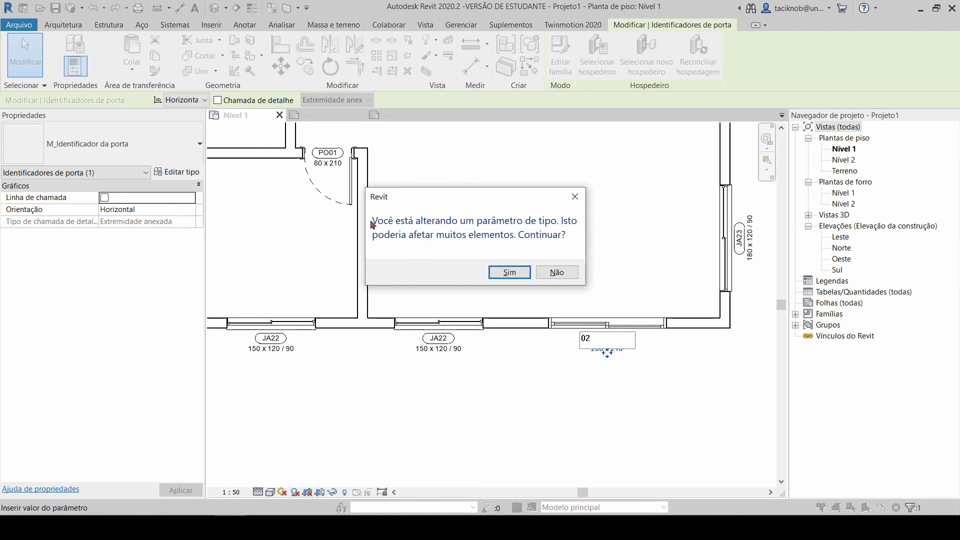
left_click(516, 275)
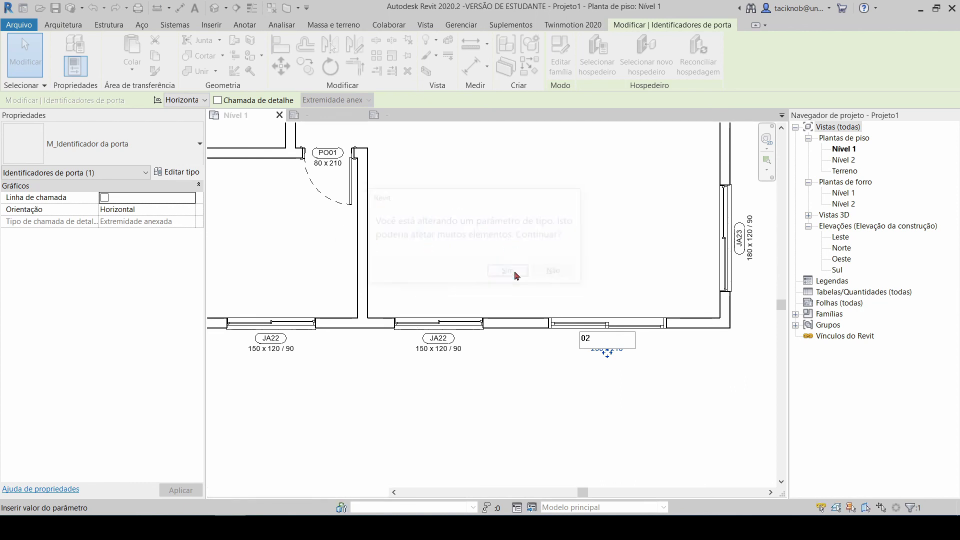
- Set the tag number of the 70 x 210 door to 03 and accept the type parameter change
scroll(430, 136, "up", 1)
middle_click_drag(431, 136, 462, 297)
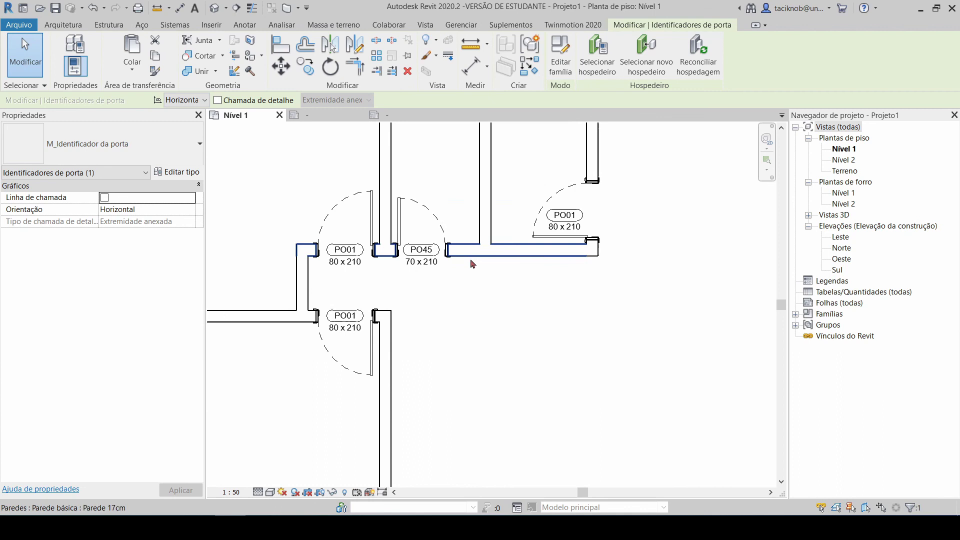
left_click(422, 252)
left_click(426, 250)
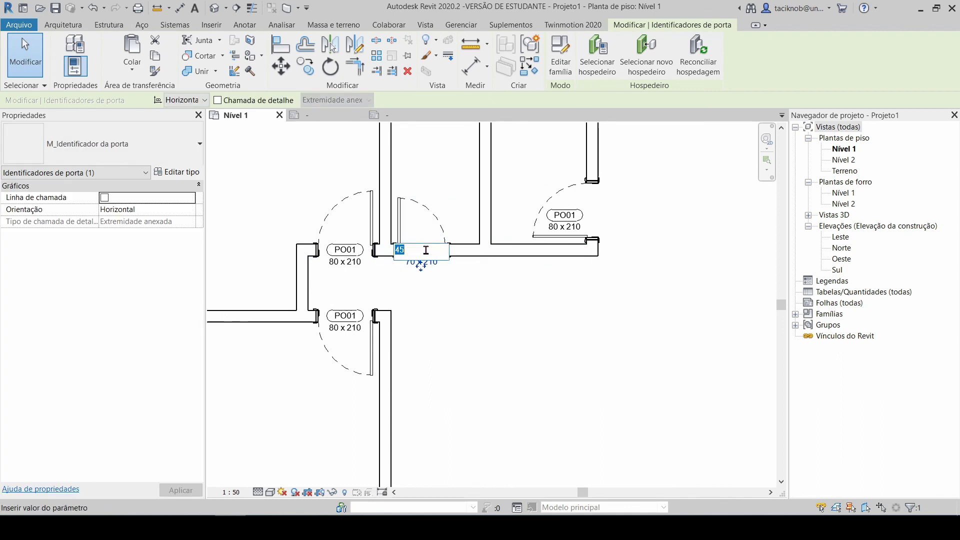
type("03")
key("Return")
left_click(511, 273)
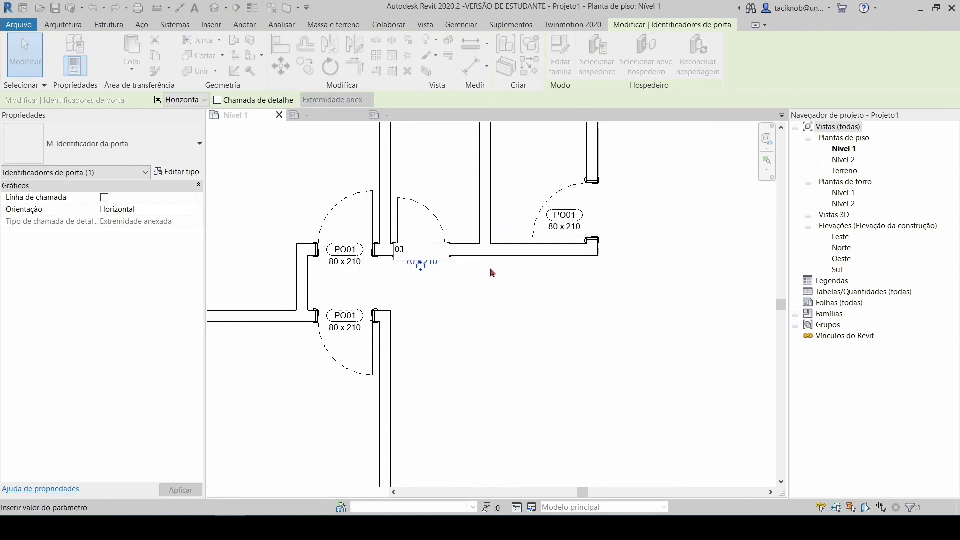
- Set the tag number of the 150 x 120 / 90 windows in the lower wall to 01, accepting the type change
scroll(490, 265, "down", 4)
left_click(520, 358)
scroll(479, 370, "up", 2)
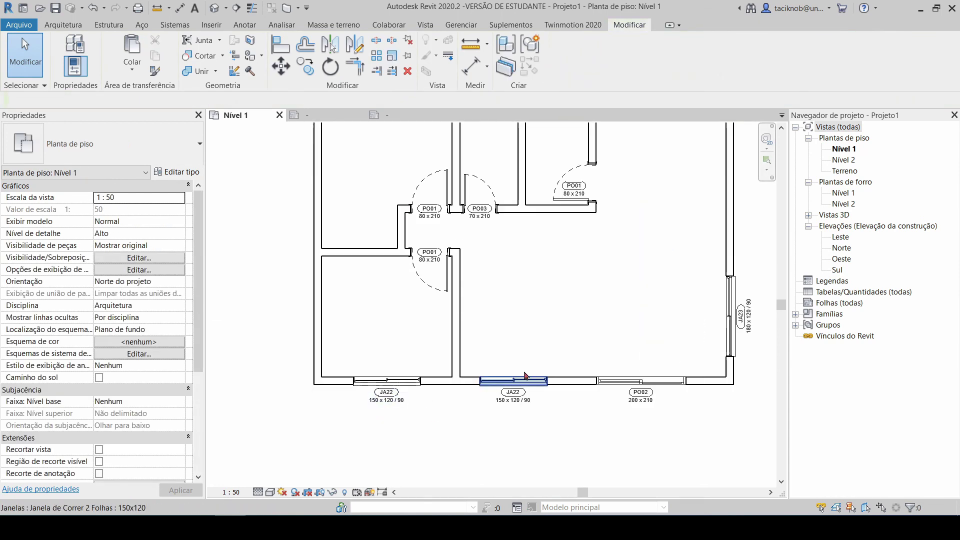
left_click(361, 404)
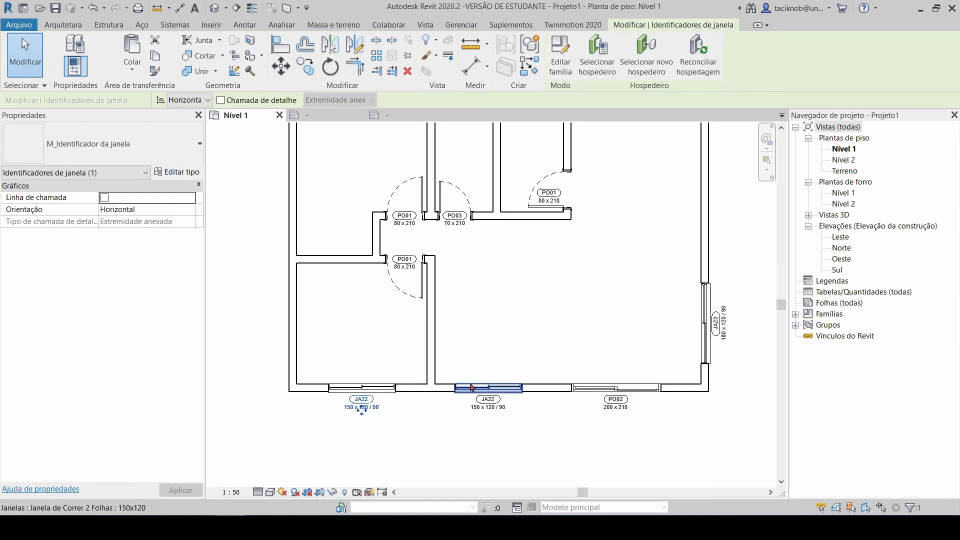
left_click(488, 400)
left_click(493, 402)
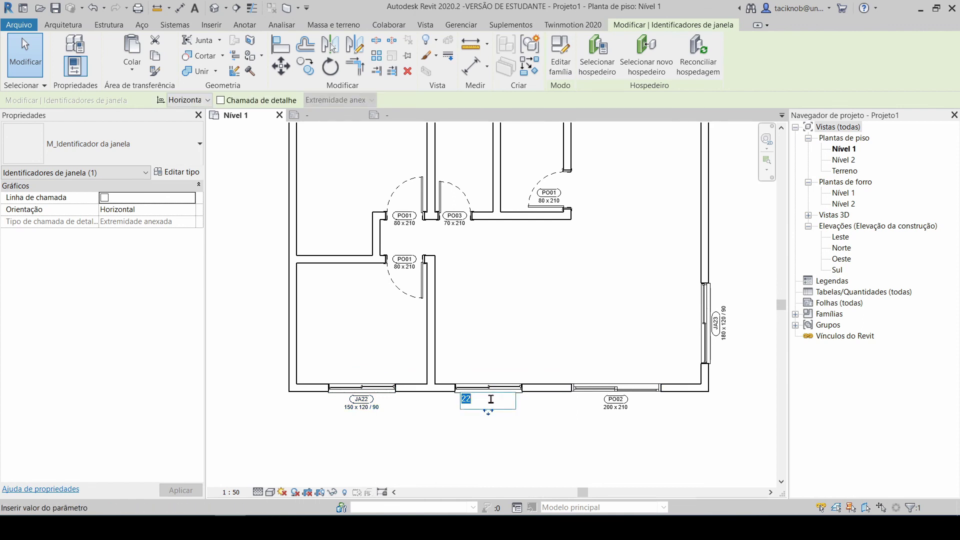
key("Return")
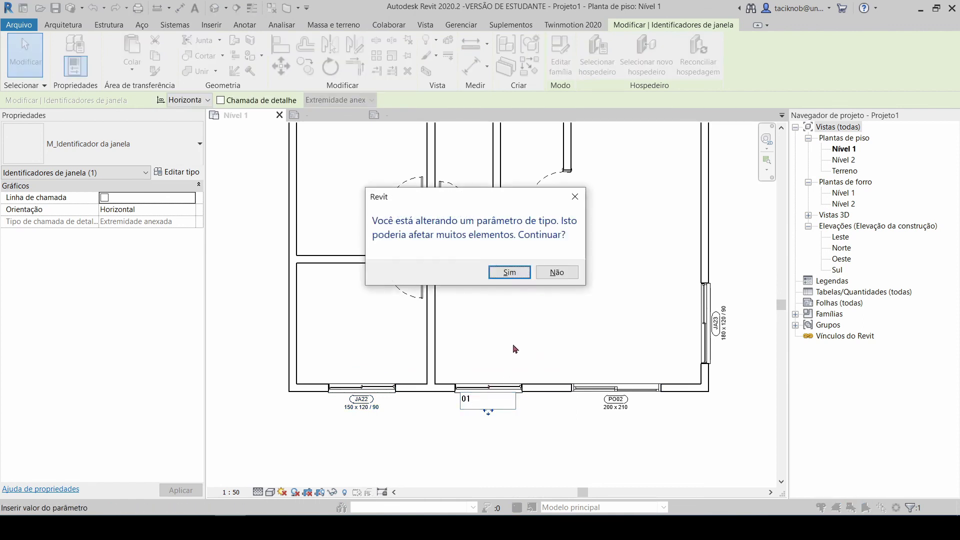
left_click(507, 272)
- Set the tag number of the 80 x 60 / 150 window in the upper wall to 02, accepting the type change
middle_click_drag(501, 281, 493, 390)
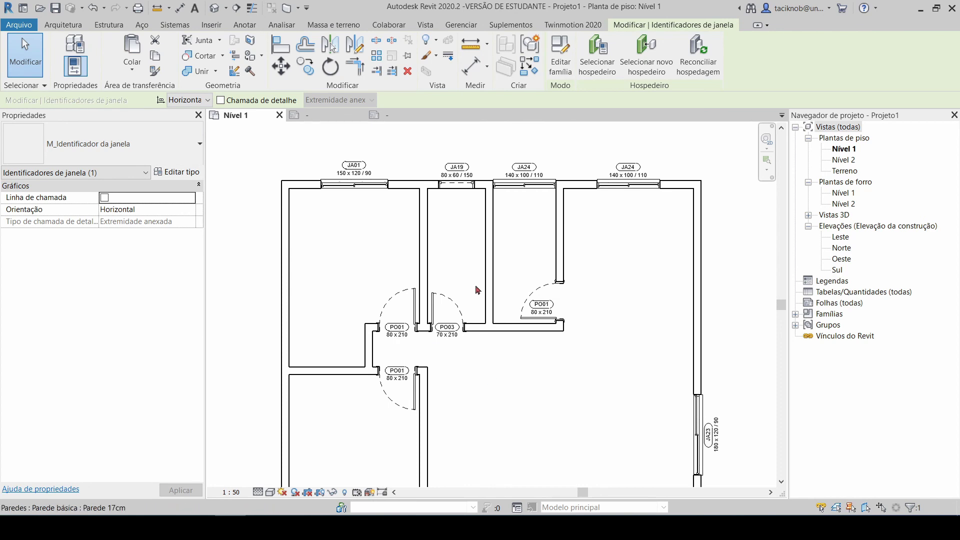
left_click(460, 172)
left_click(460, 172)
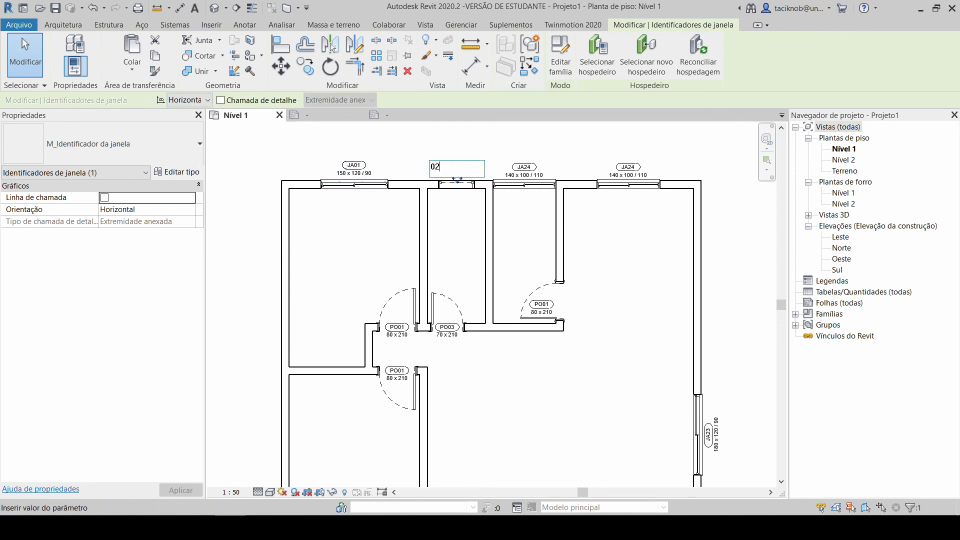
key("Return")
left_click(507, 272)
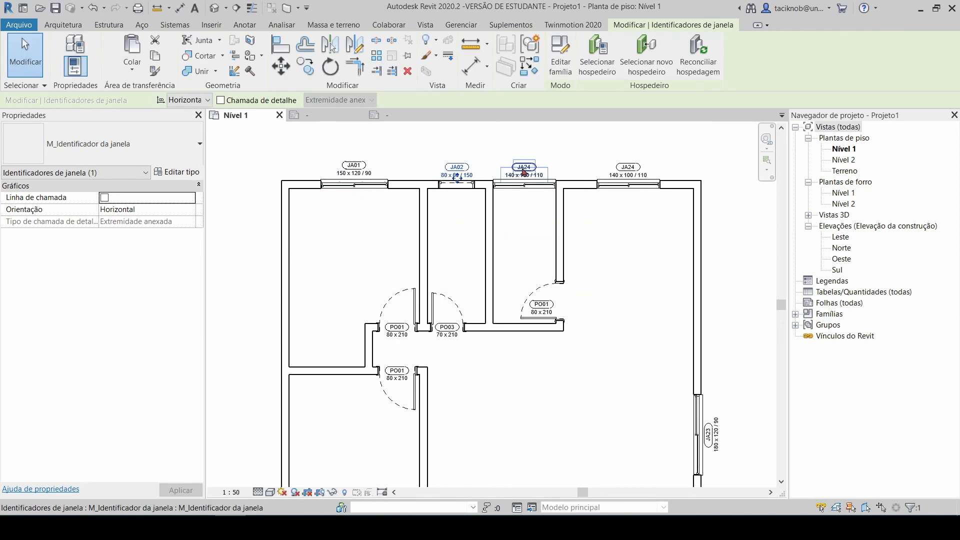
- Set the tag number of the 140 x 100 / 110 windows to 03, accept the type change and deselect the tag
left_click(524, 168)
key("Return")
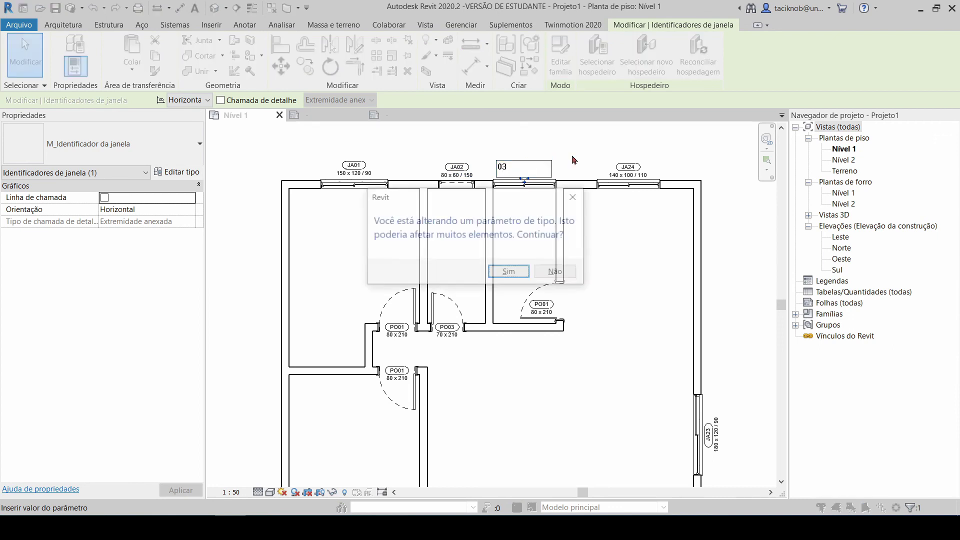
left_click(507, 271)
left_click(611, 247)
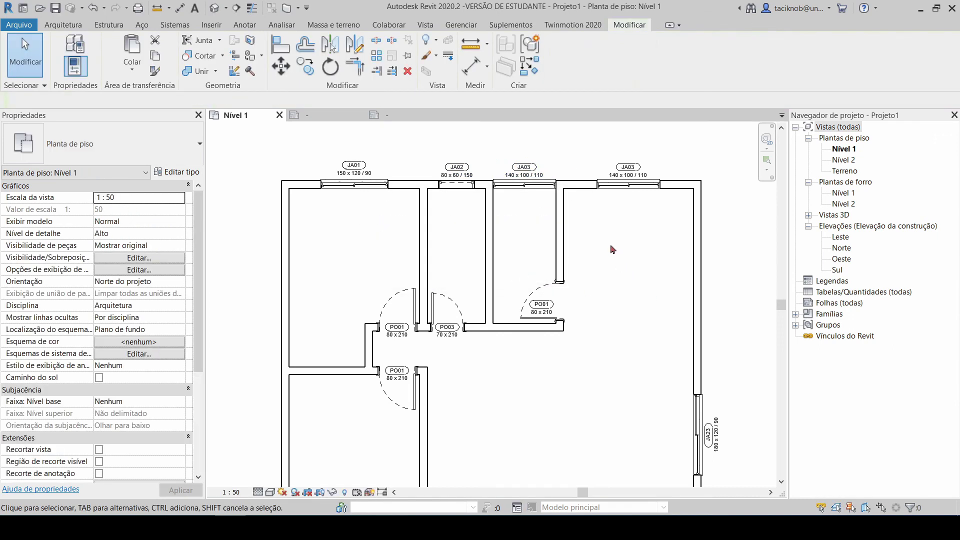
scroll(612, 247, "down", 3)
scroll(612, 247, "up", 2)
mouse_move(636, 286)
middle_mouse_down()
mouse_move(612, 247)
mouse_move(634, 270)
middle_mouse_up()
middle_click_drag(568, 263, 590, 261)
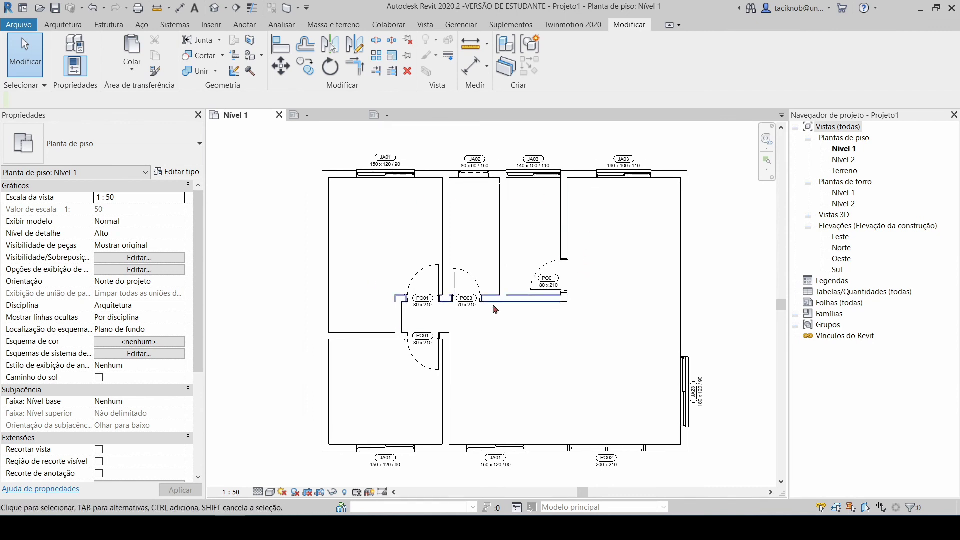